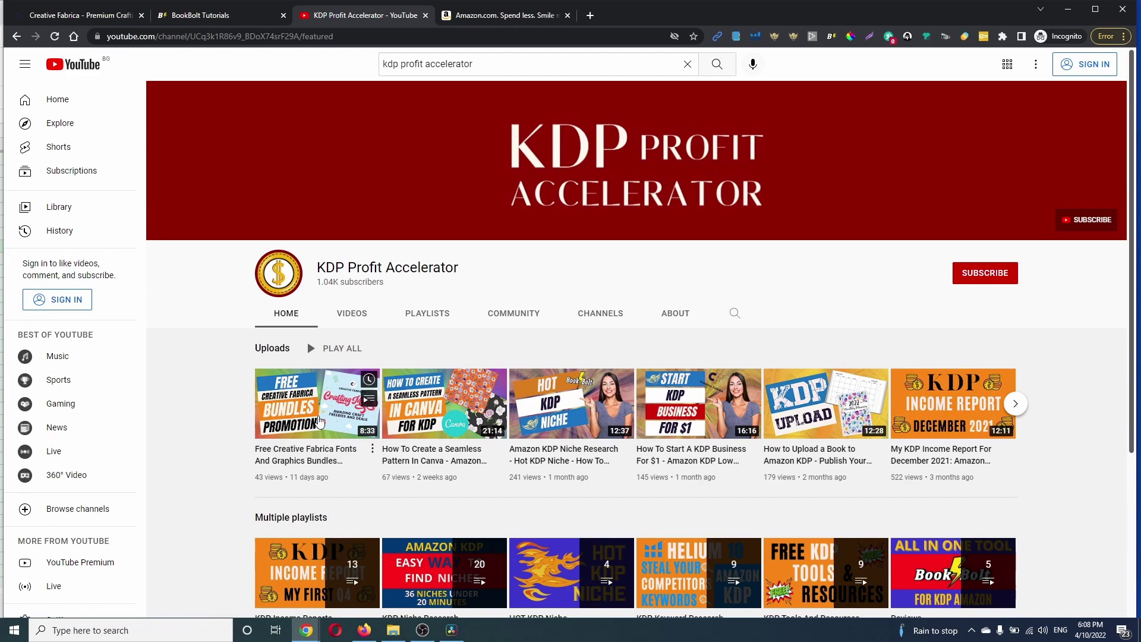
View the playlists of the KDP Profit Accelerator channel.
click(431, 316)
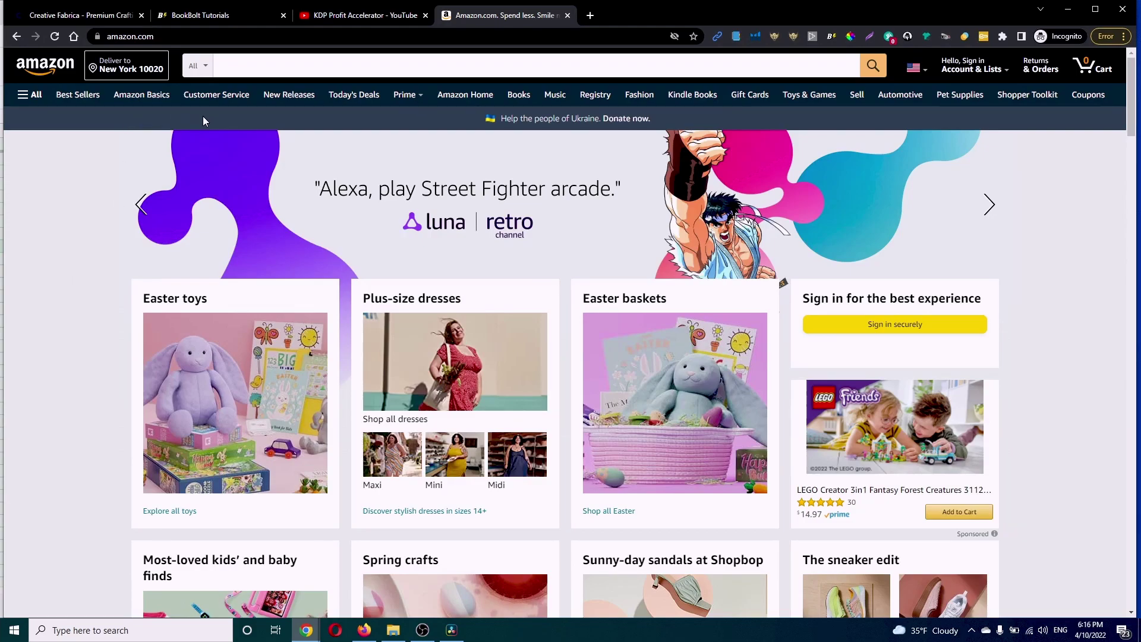
On Amazon, confirm the New York delivery location and search all departments for "bill payment tracker".
click(139, 69)
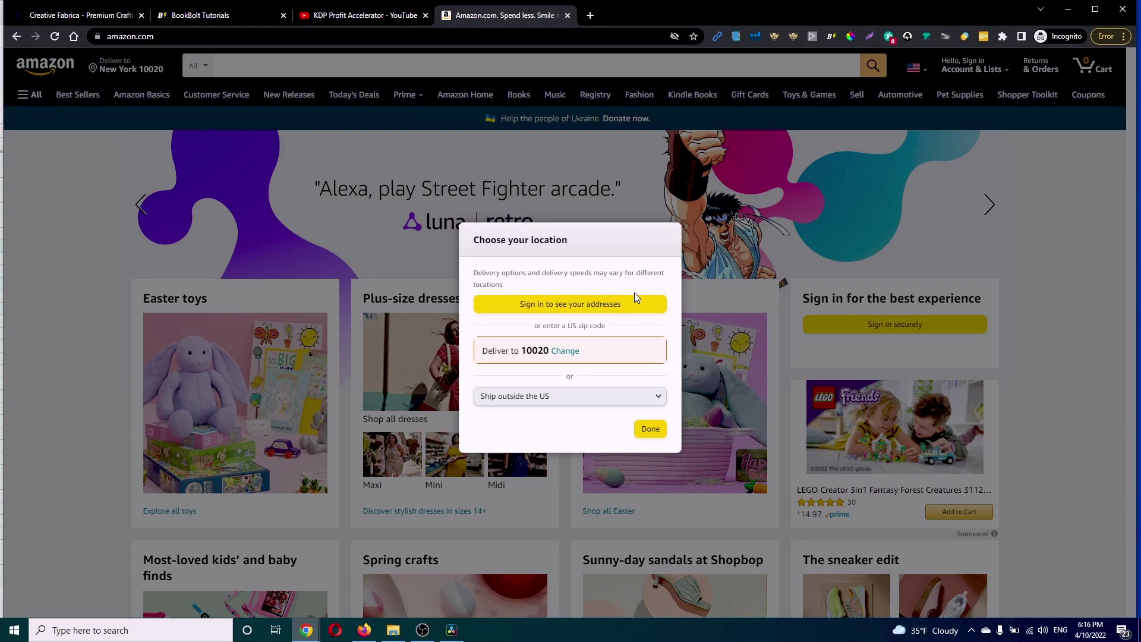
click(652, 429)
click(332, 74)
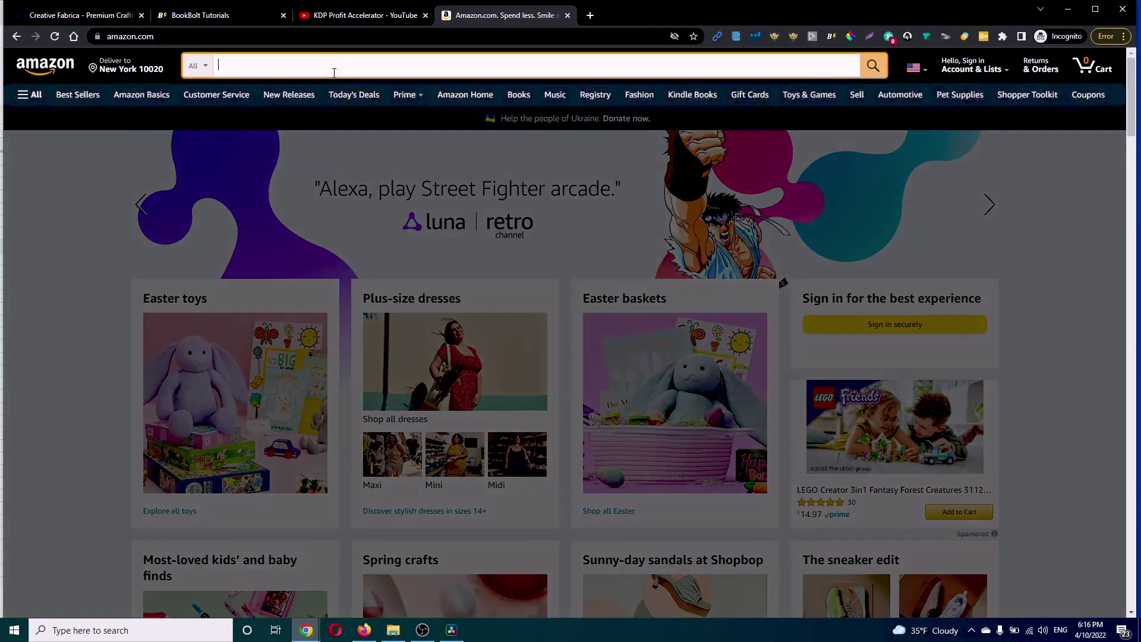
text(bill)
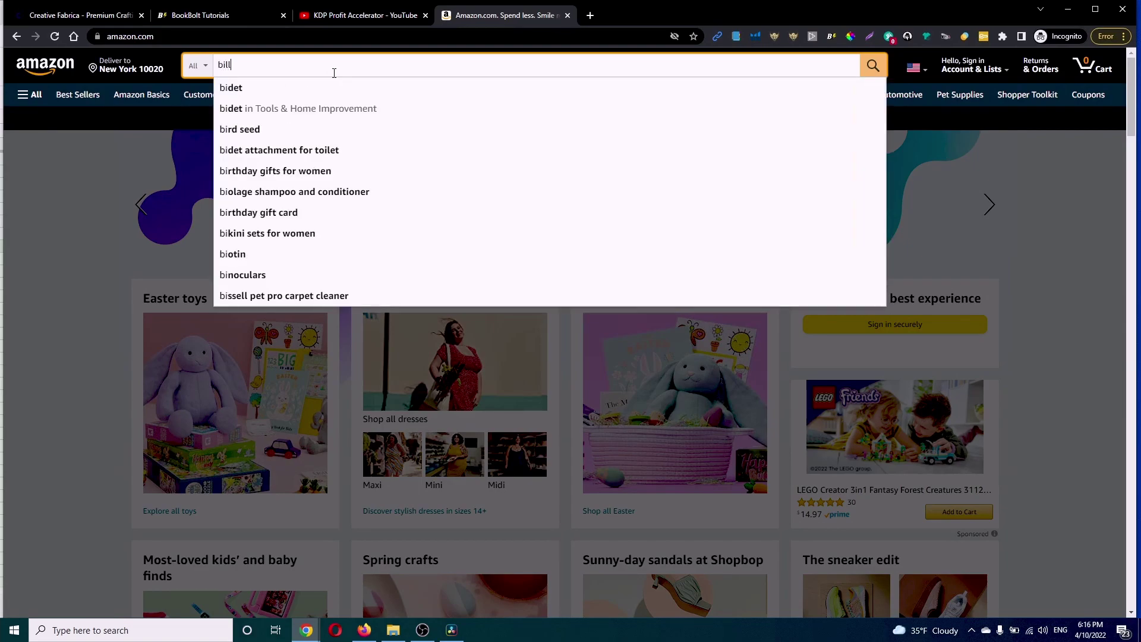
text( pa)
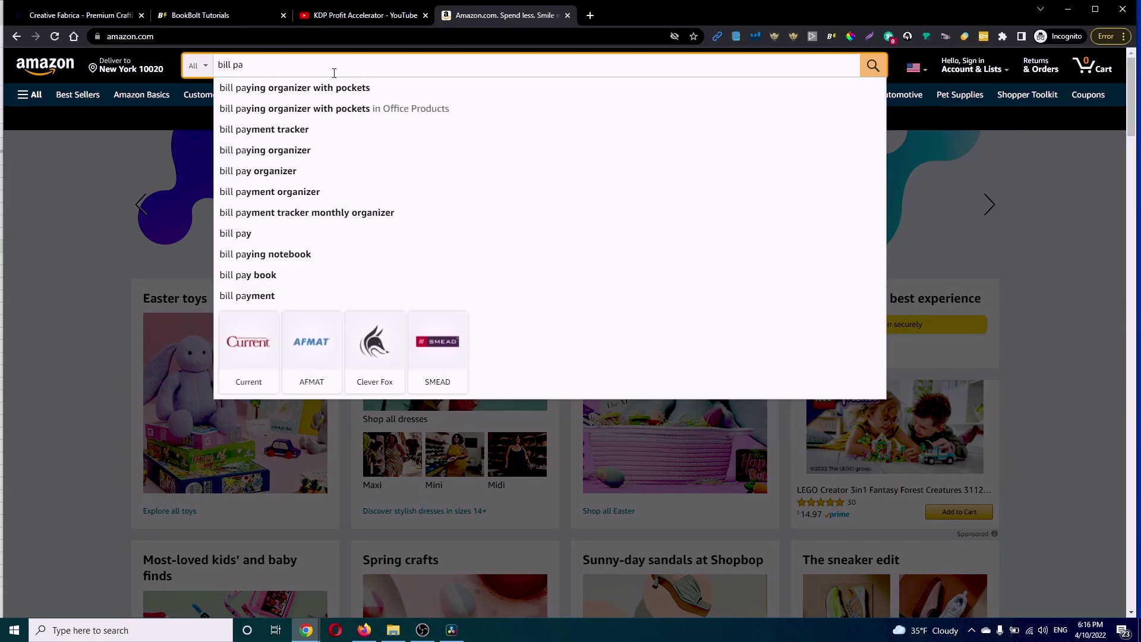
text(yment)
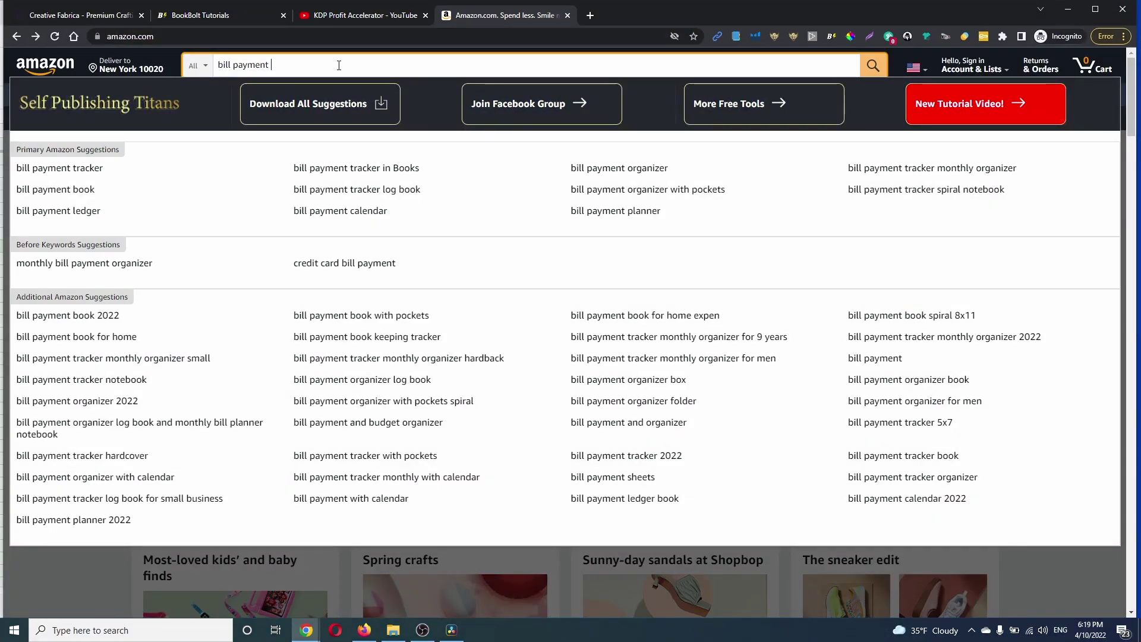
text(racker)
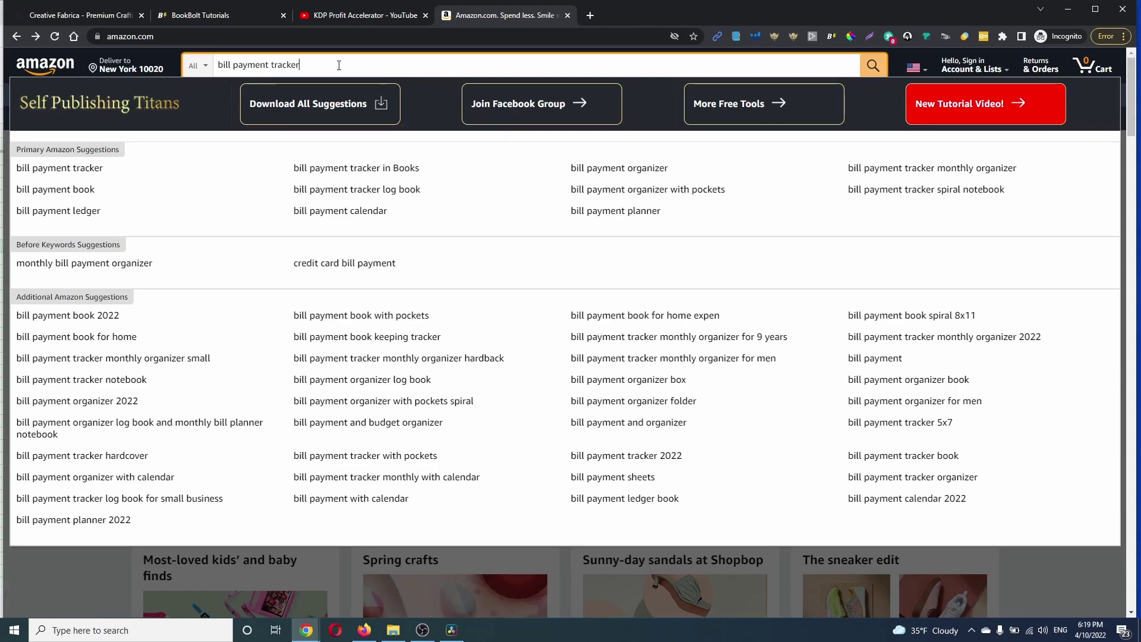
key(Return)
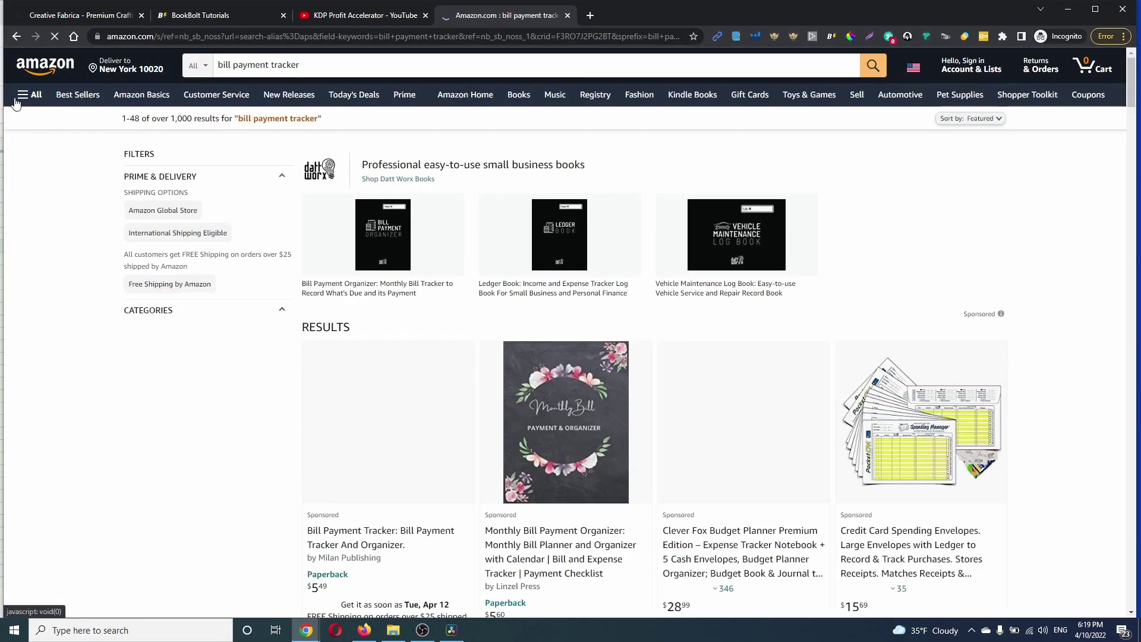
Narrow the Amazon browser window to uncover the keyword spreadsheet beside it, and go through its SEARCH, COMP, % and BSR columns.
drag(4, 105, 462, 123)
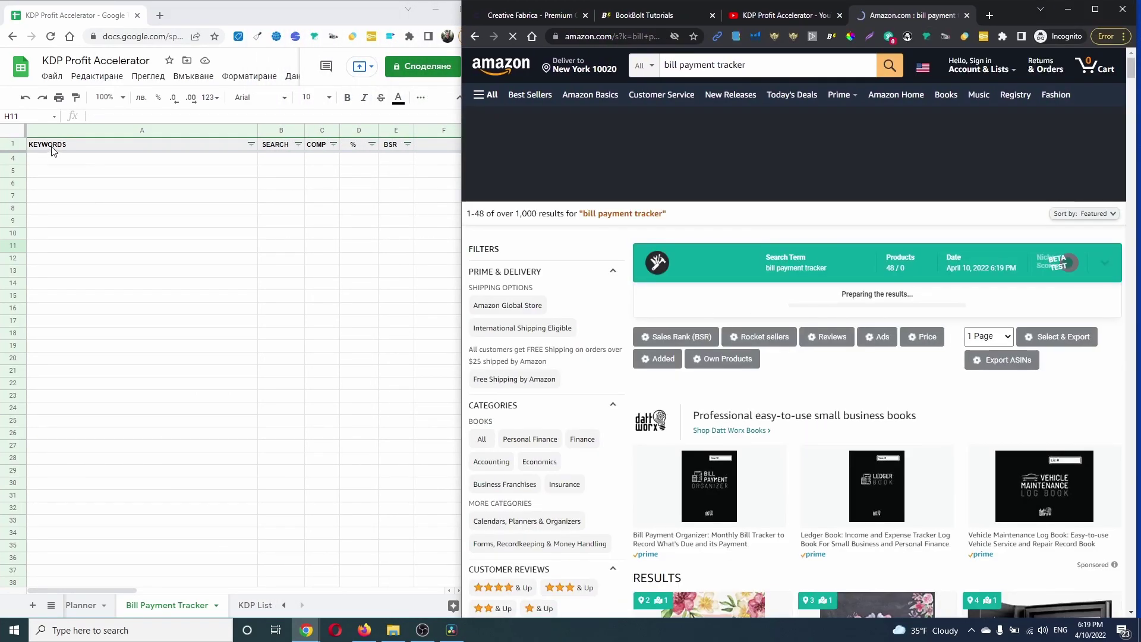
click(275, 149)
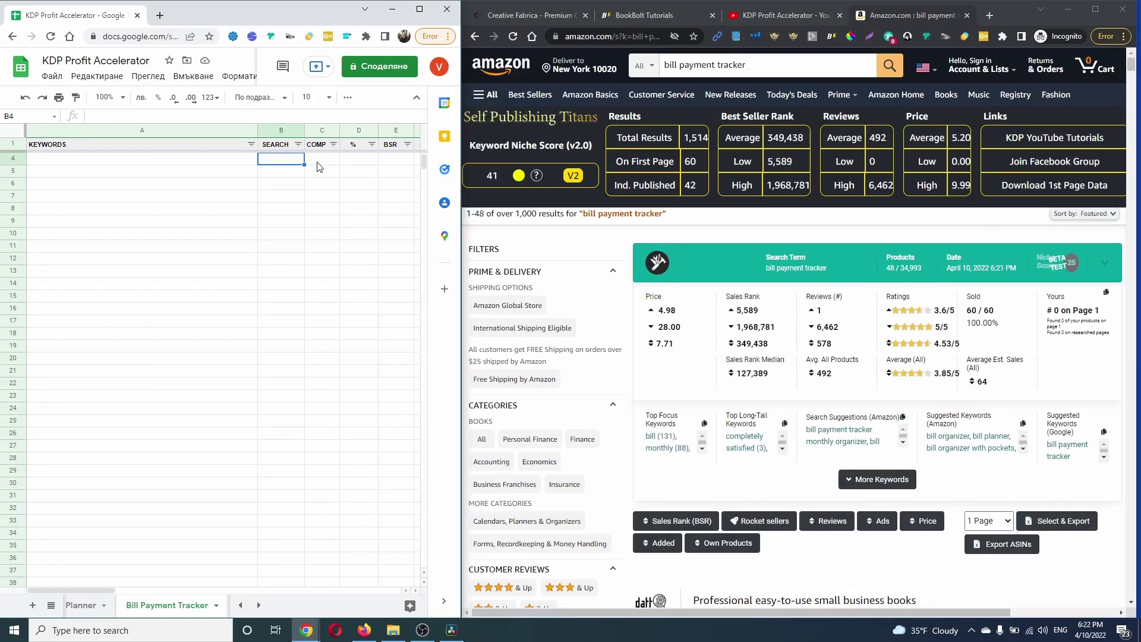
click(319, 164)
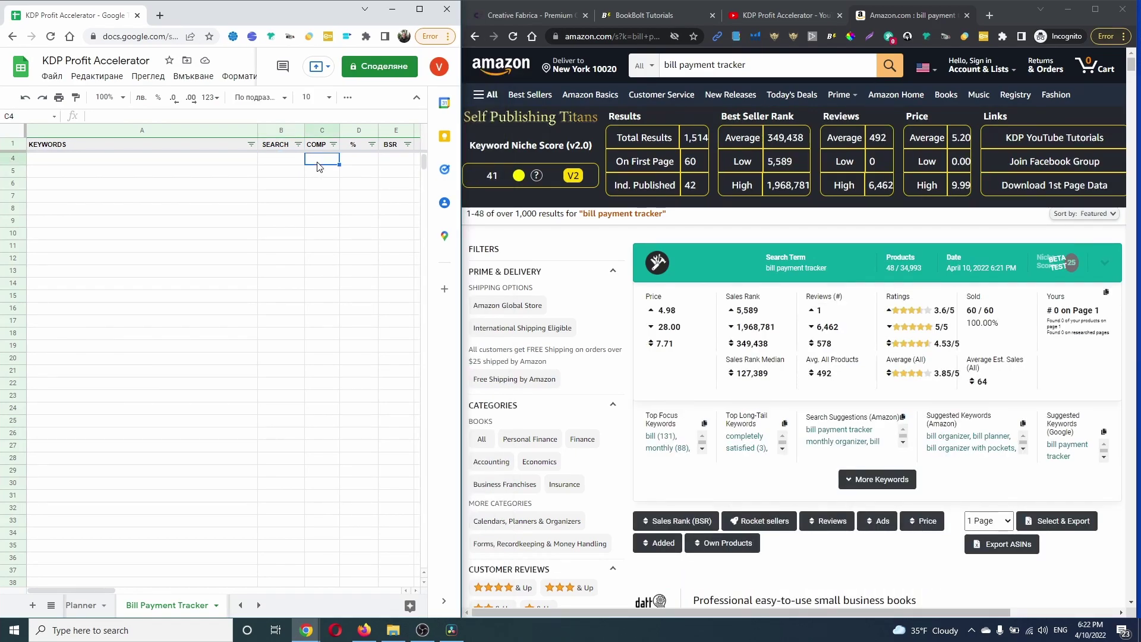
click(355, 162)
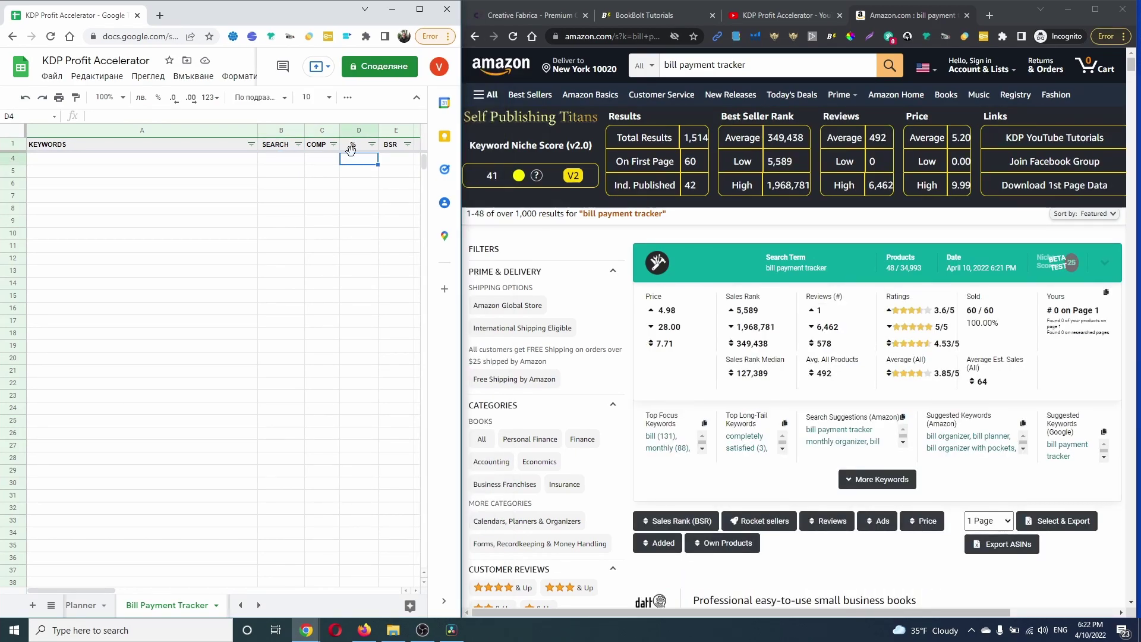
click(394, 159)
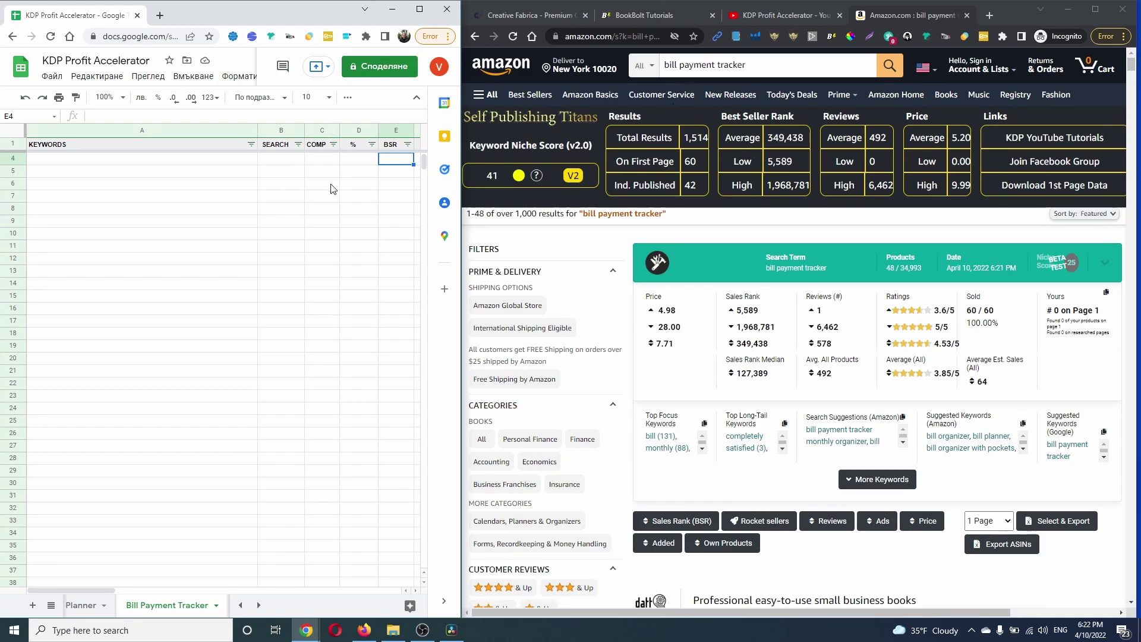
Copy the Amazon search phrase "bill payment tracker" into cell A4 of the spreadsheet's KEYWORDS column.
double_click(713, 66)
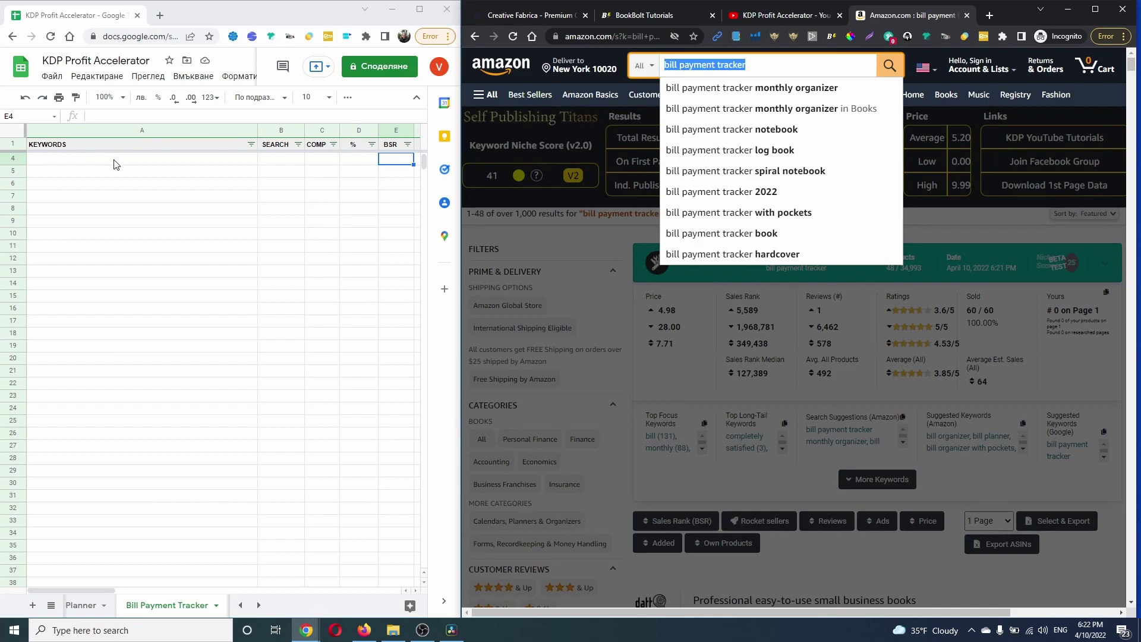
click(113, 160)
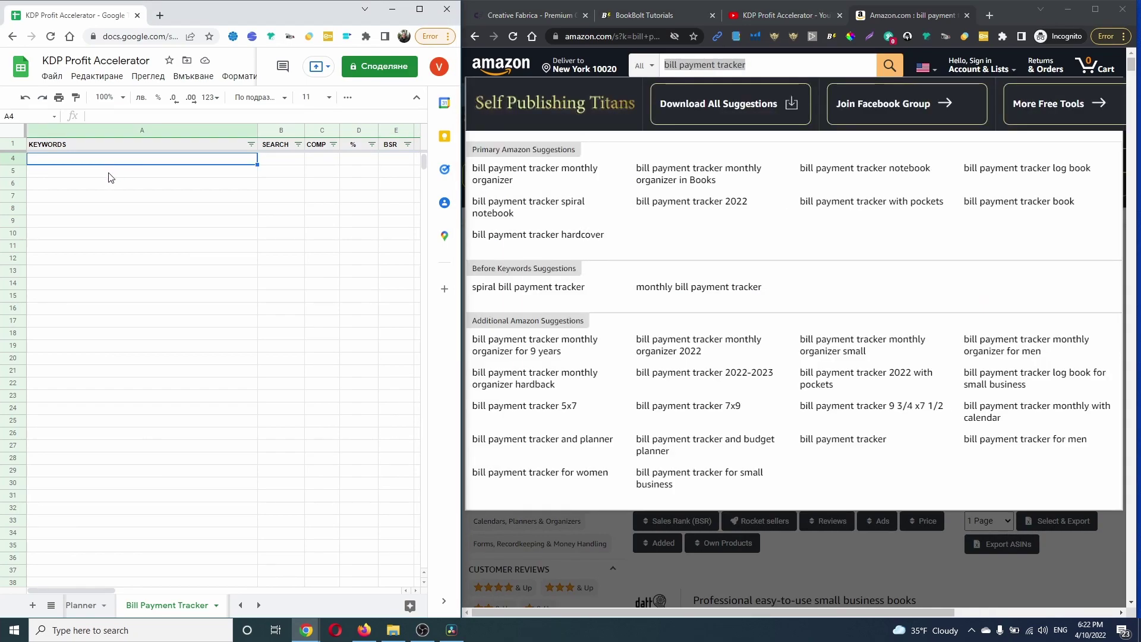
text(bill payment tracker)
click(483, 194)
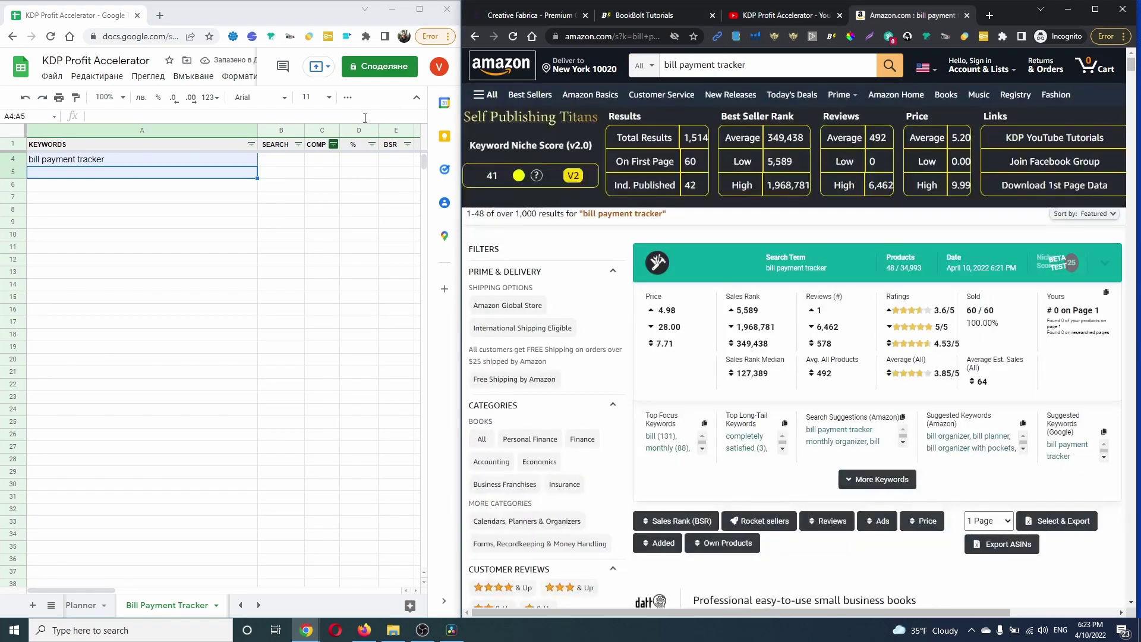
Record the keyword's niche figures in row 4: 1514 under COMP, 41% under % and 349 under BSR.
click(315, 164)
click(360, 164)
text(41)
click(330, 159)
double_click(693, 138)
click(325, 160)
text(1514)
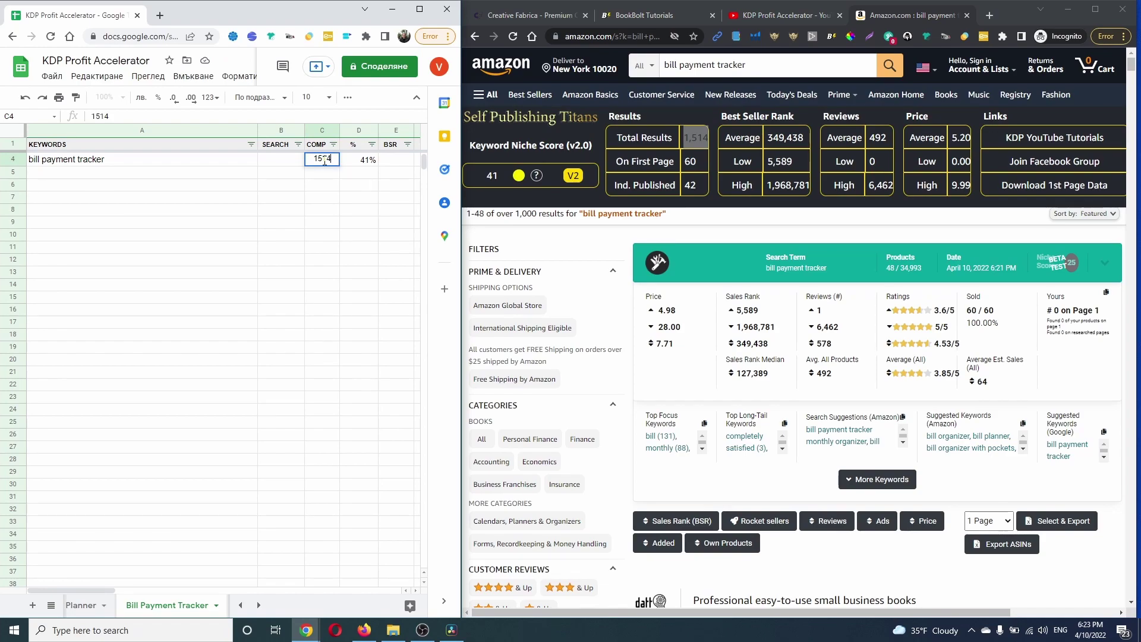
click(396, 163)
text(349)
key(Return)
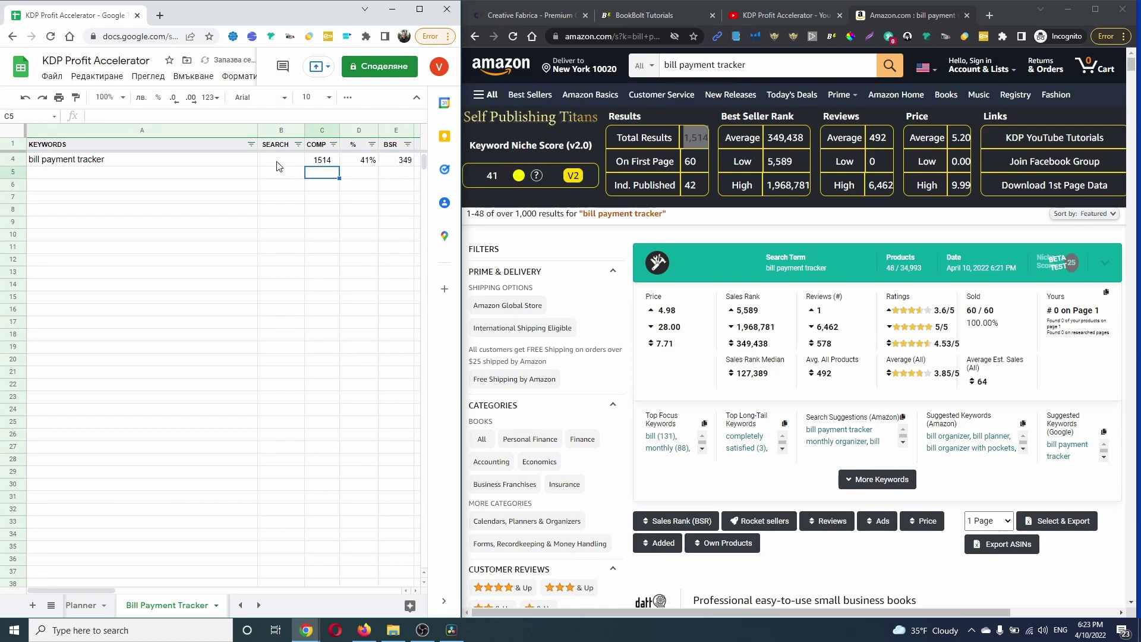
Look up Amazon search volumes for "bill payment tracker" in the keyword extension and find the exact phrase among the results.
click(277, 163)
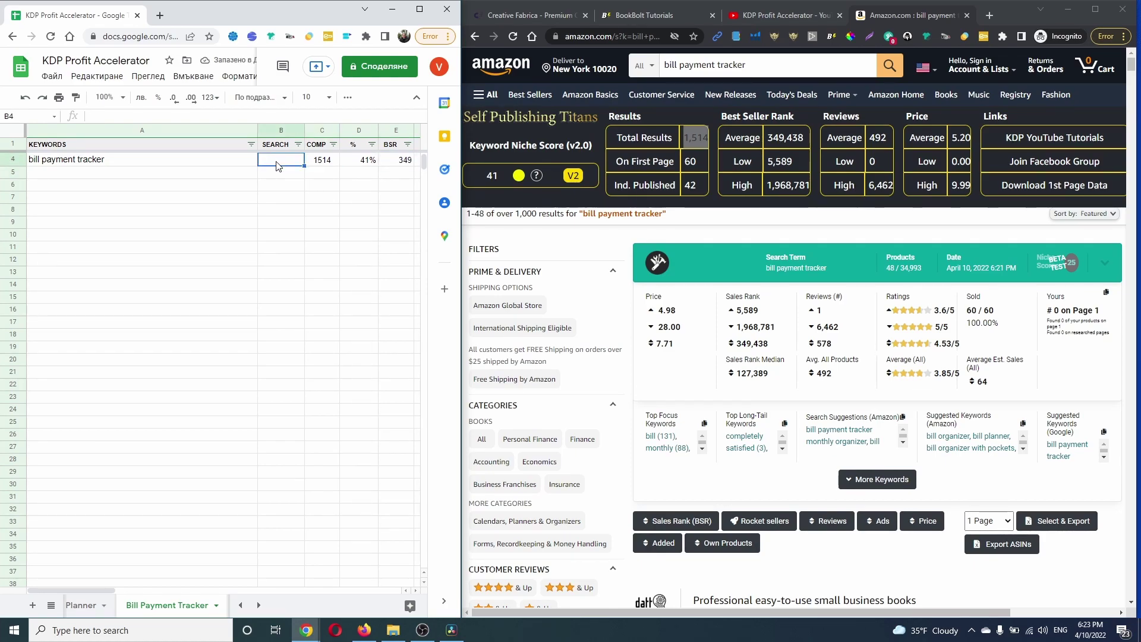
click(739, 42)
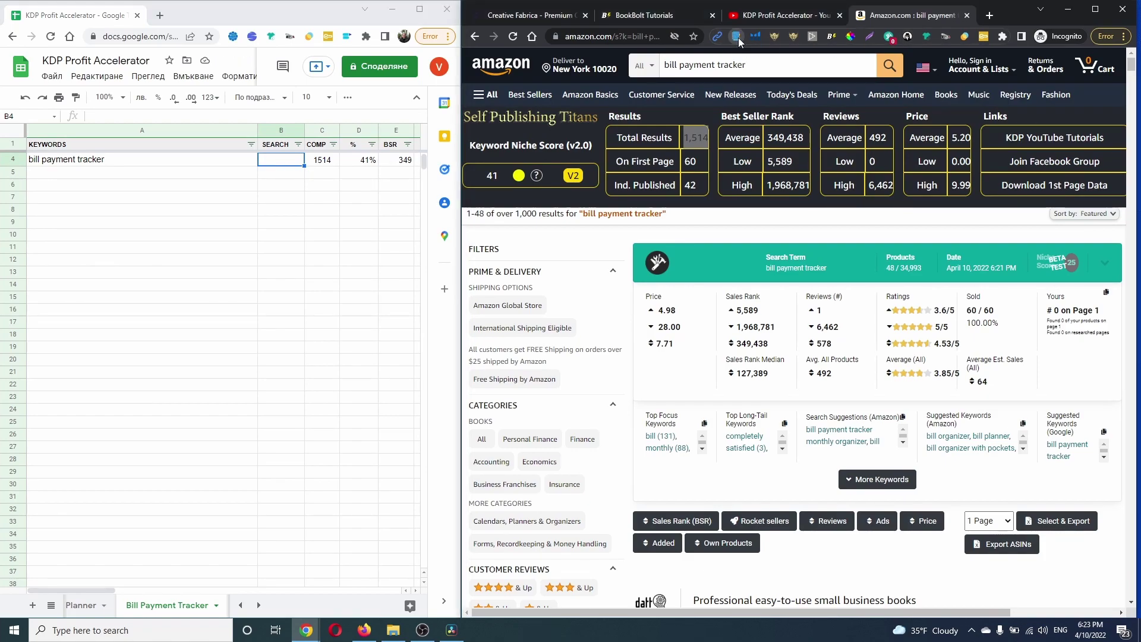
click(737, 37)
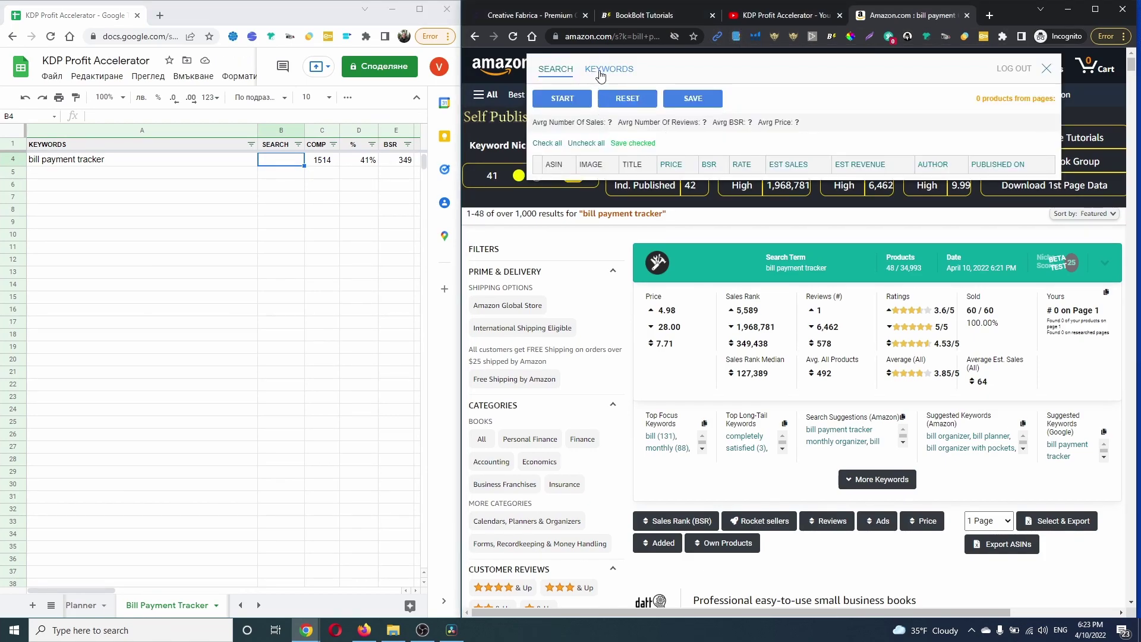
click(602, 71)
triple_click(602, 105)
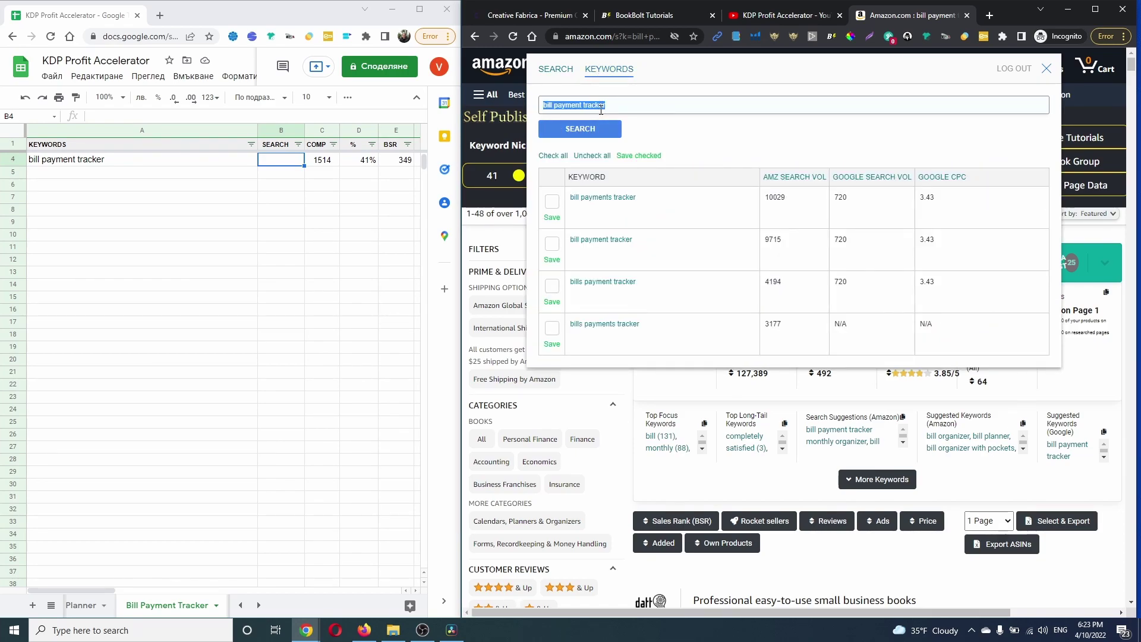
key(ctrl+f)
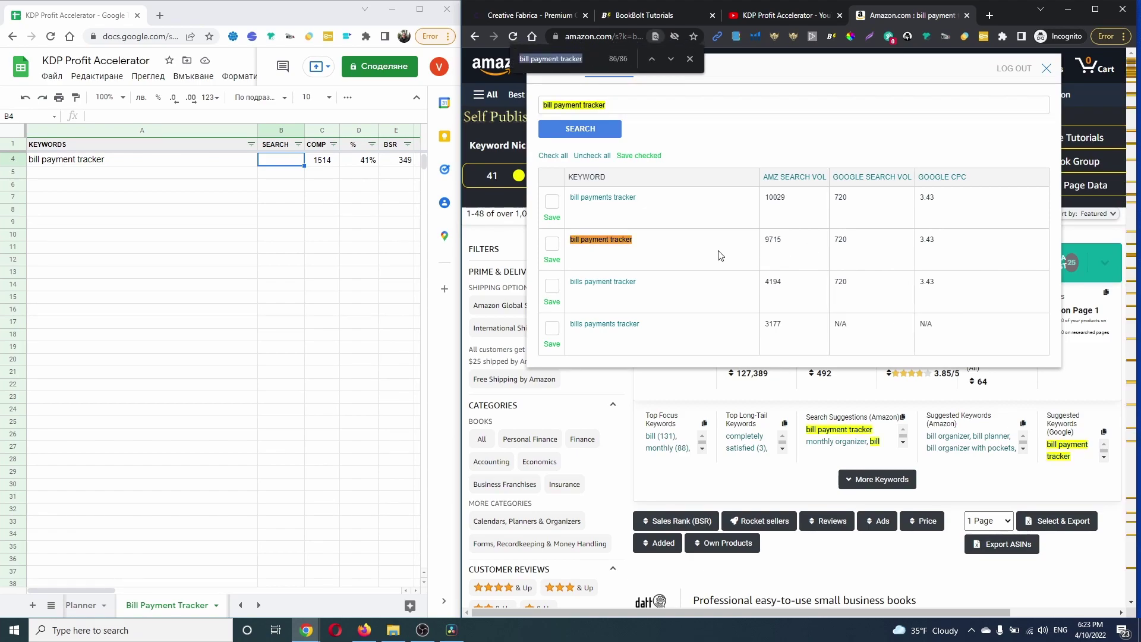
Enter 9715 as the keyword's SEARCH value in cell B4, and close the keyword extension and the page search.
click(277, 163)
text(9)
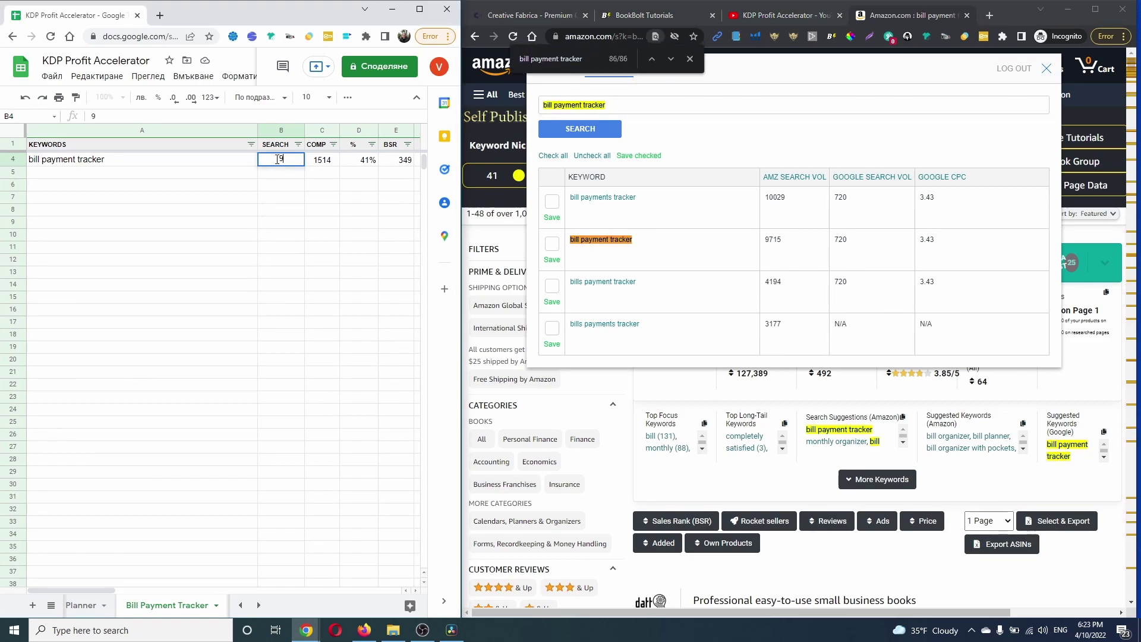
text(715)
click(1046, 70)
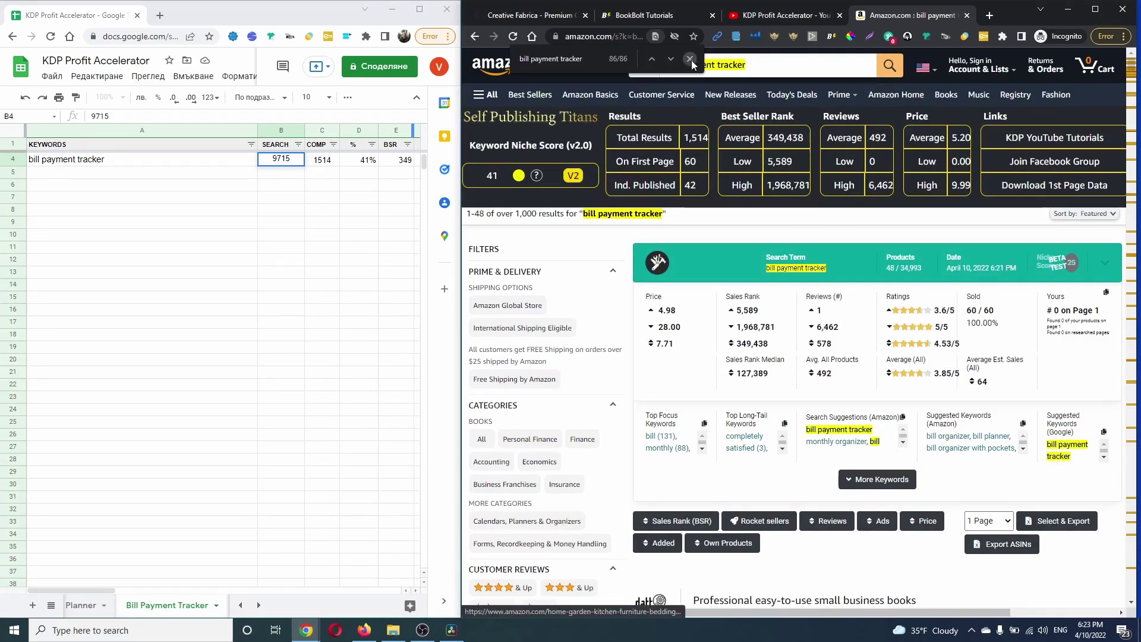
click(690, 59)
Examine the books listed for "bill payment tracker", checking their sales ranks, estimated monthly sales, reviews and publication dates.
scroll(790, 340, down, 7)
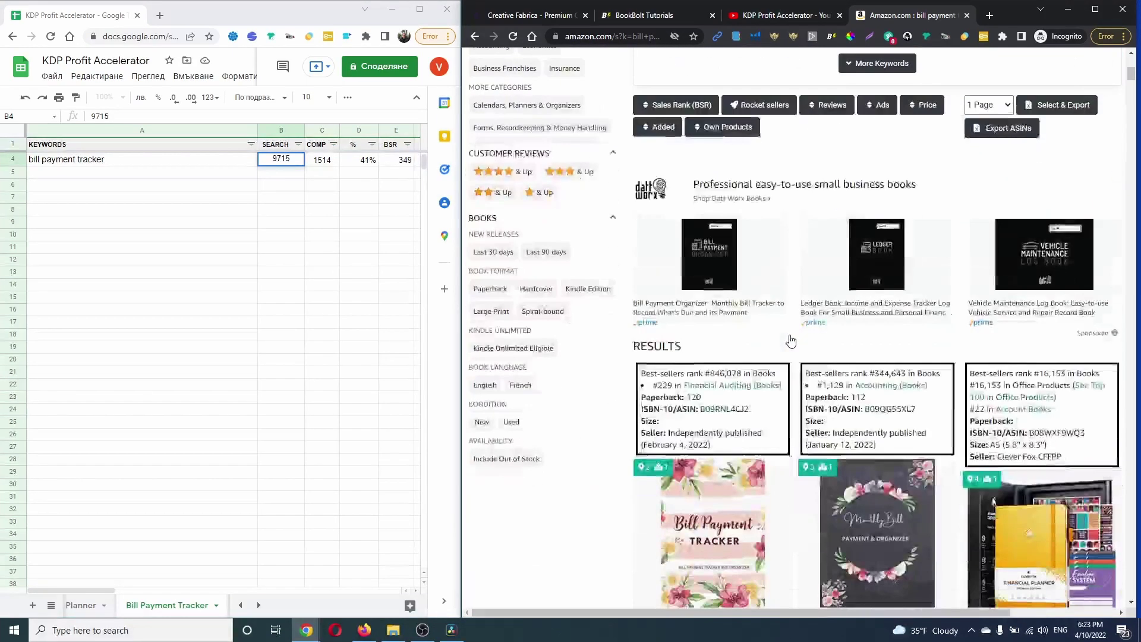
scroll(791, 340, down, 4)
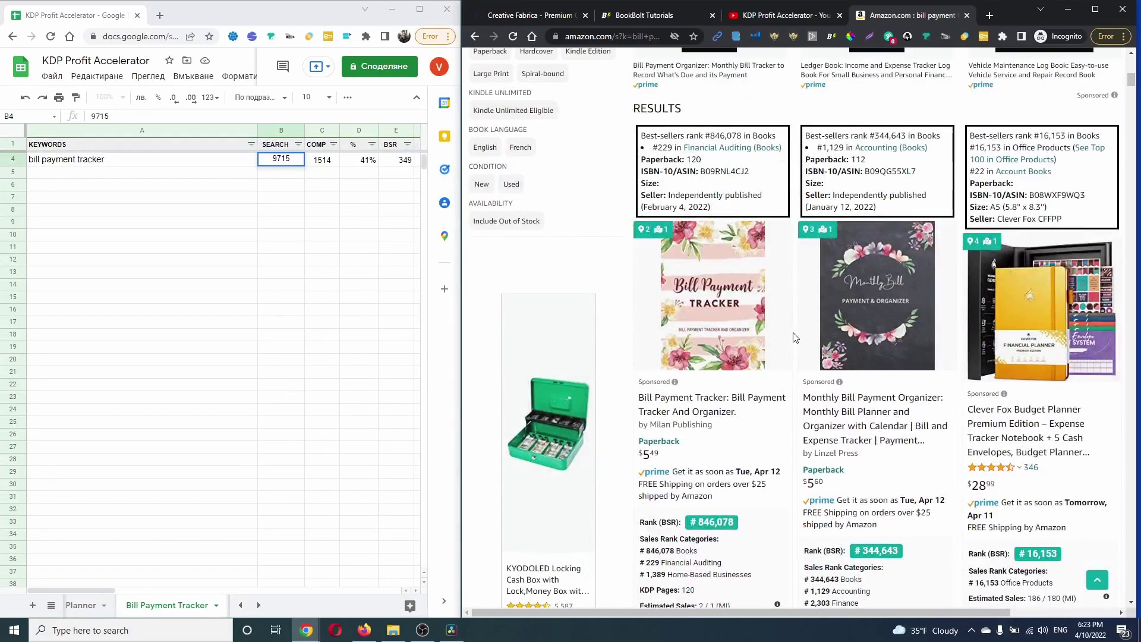
scroll(811, 333, down, 2)
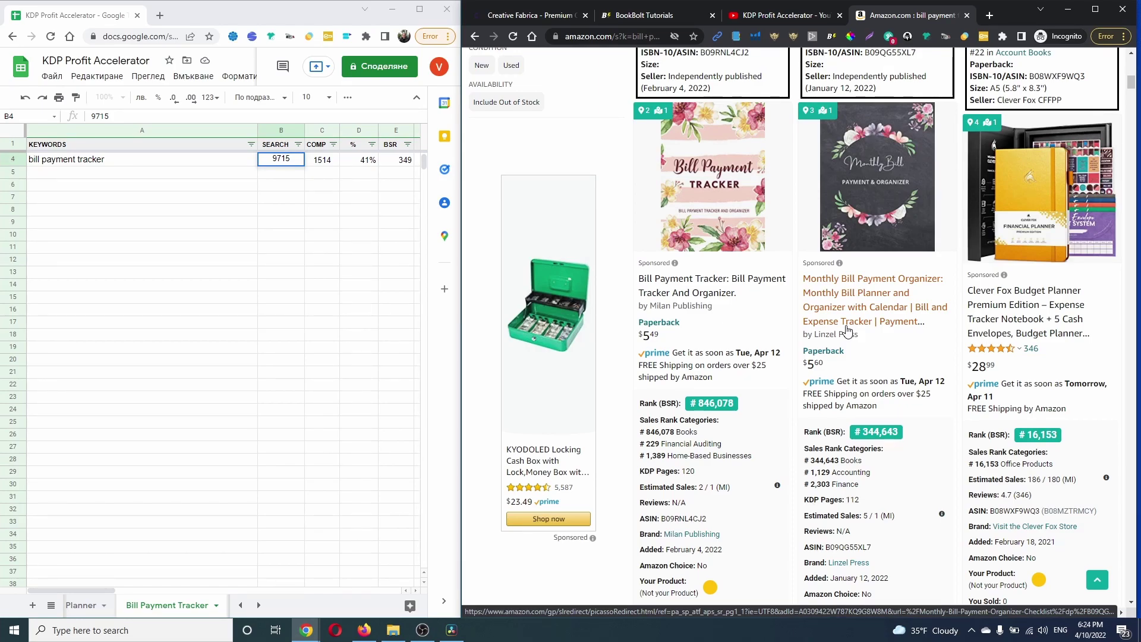
scroll(832, 327, down, 3)
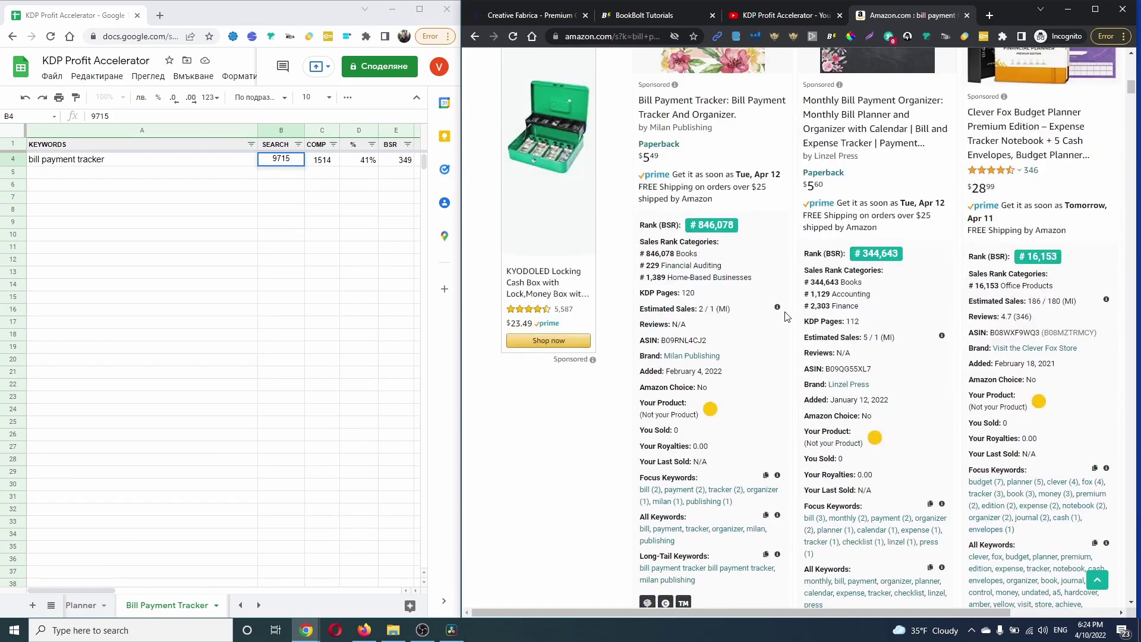
scroll(791, 318, up, 4)
scroll(787, 314, down, 7)
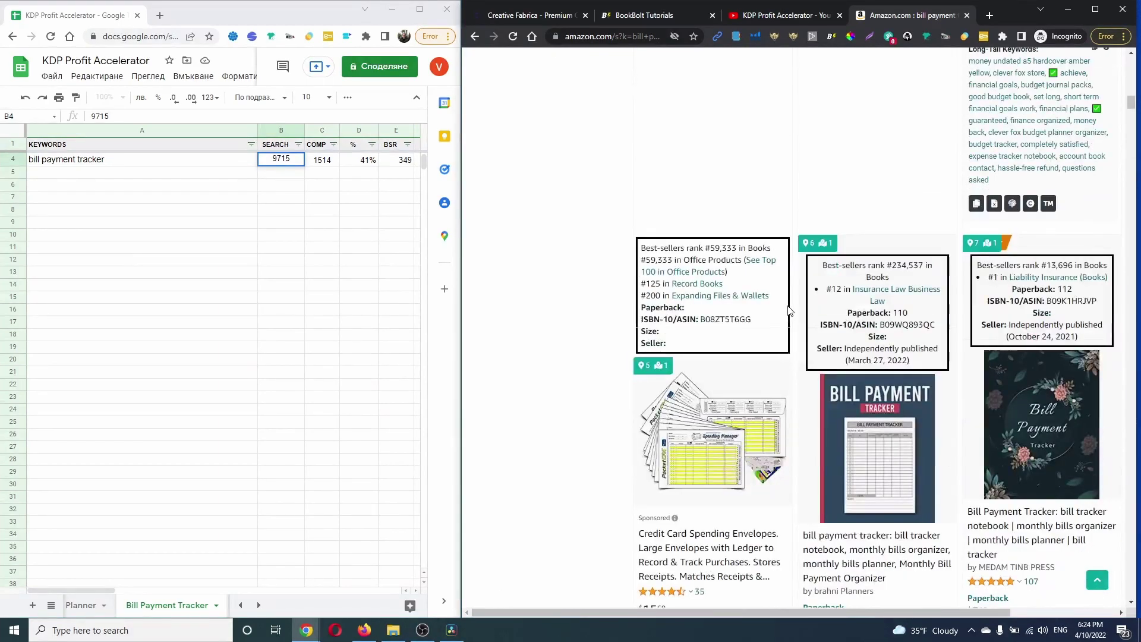
scroll(790, 310, down, 4)
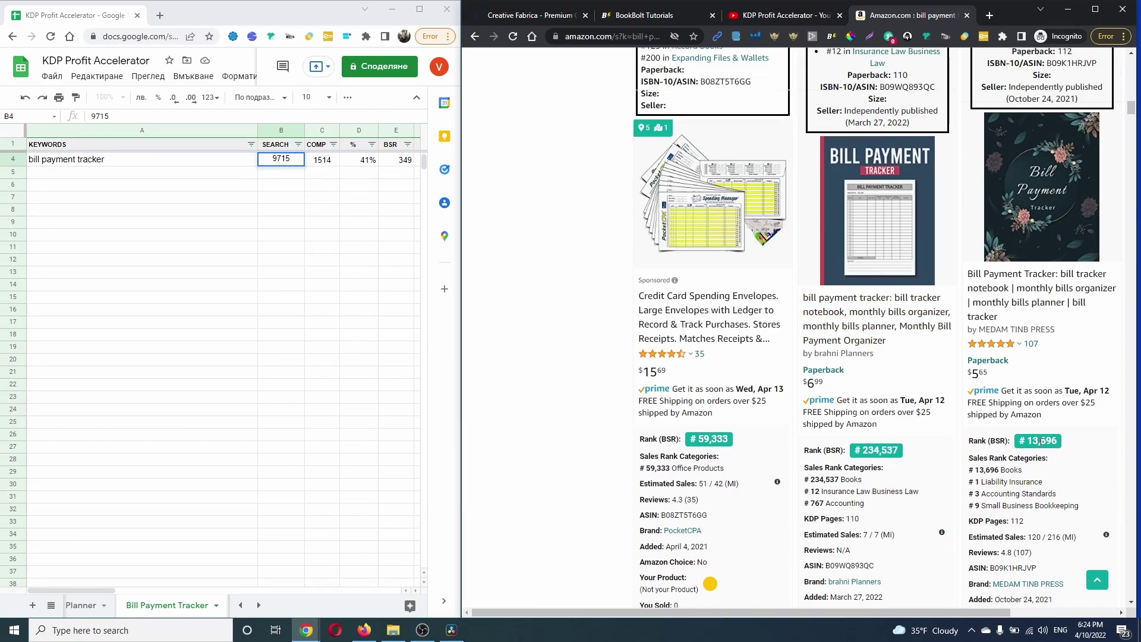
scroll(1043, 441, down, 2)
double_click(1054, 418)
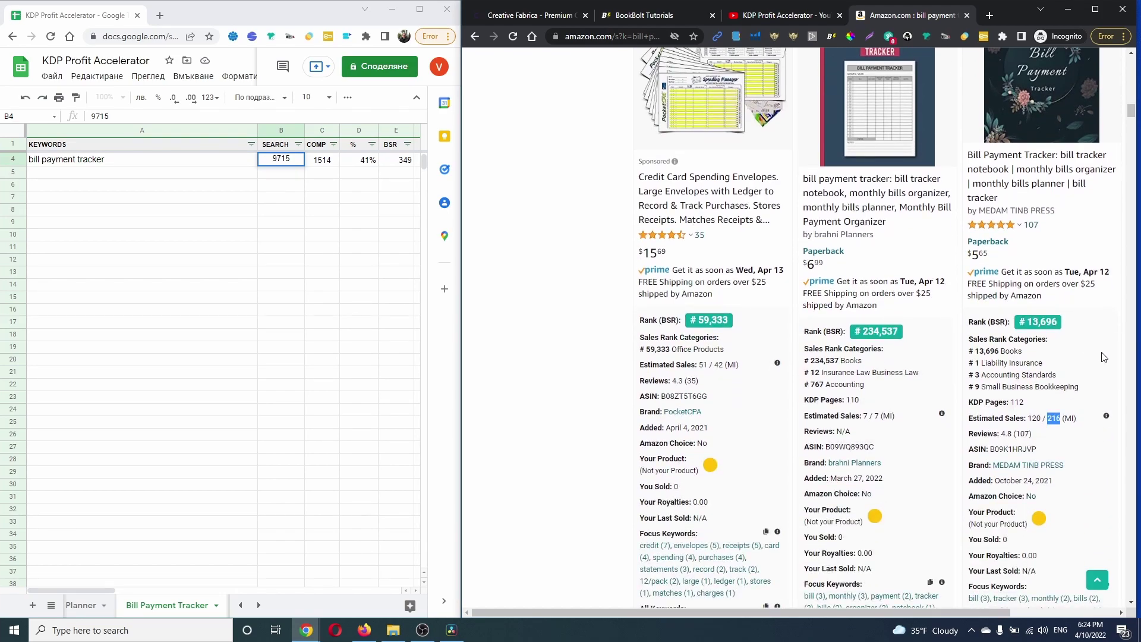
scroll(884, 376, down, 10)
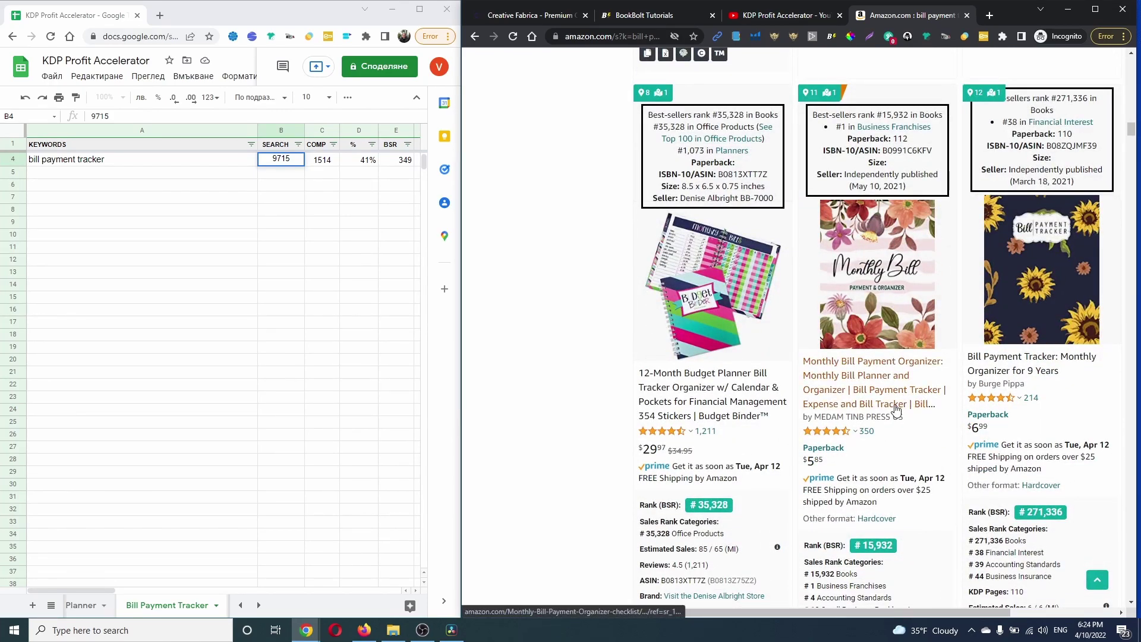
scroll(897, 410, down, 4)
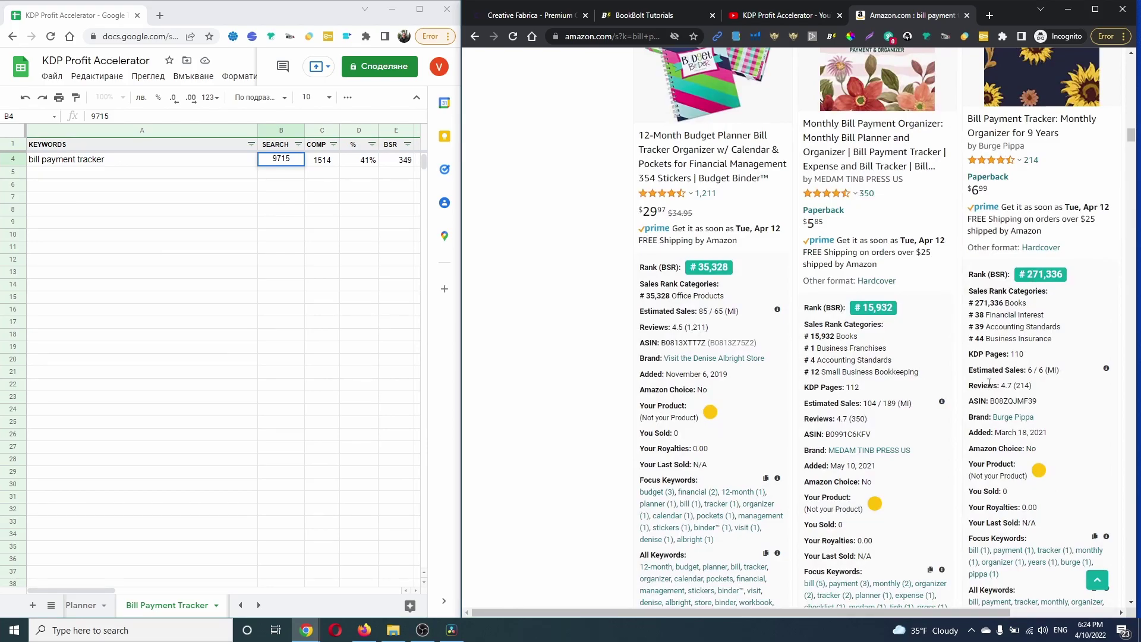
scroll(989, 383, down, 15)
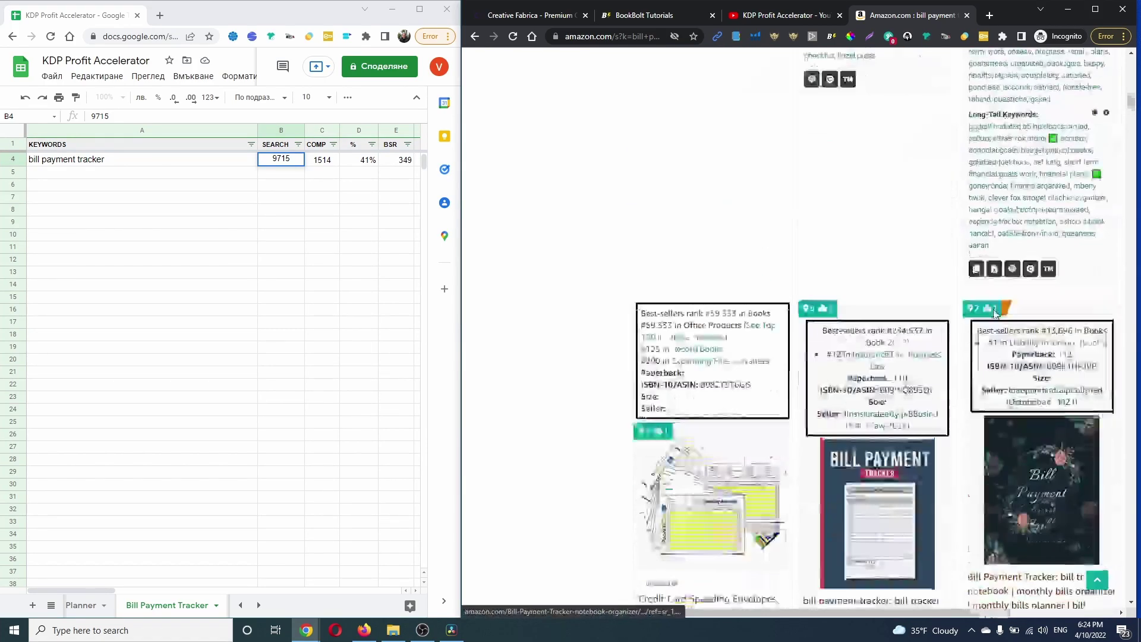
scroll(990, 303, up, 20)
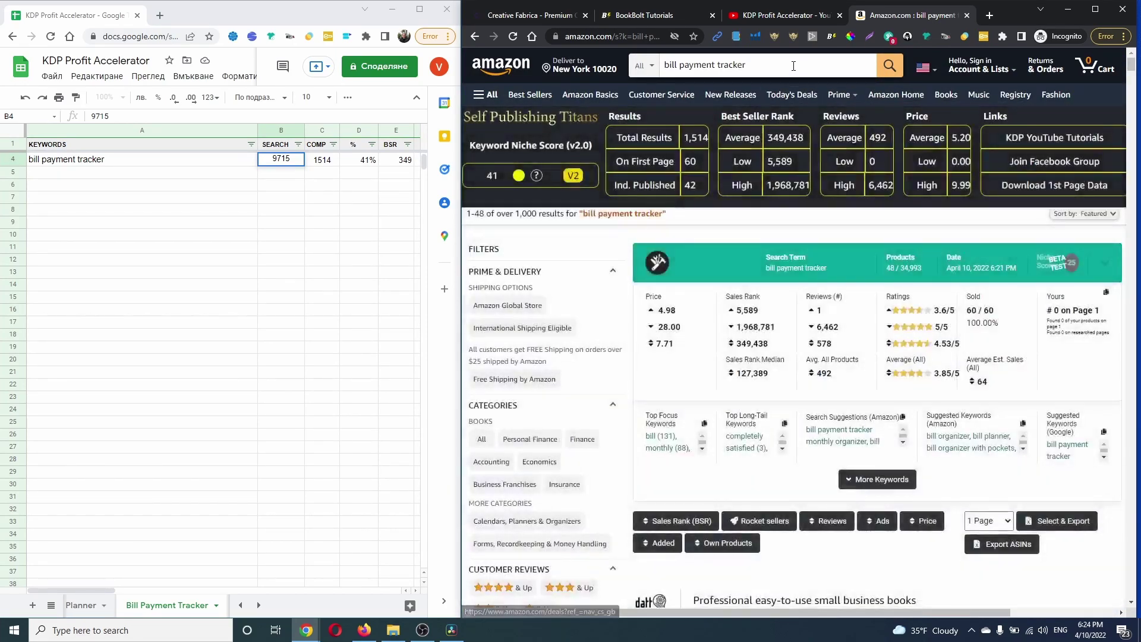
Search Amazon for the suggested "bill payment tracker monthly organizer" and record its figures in row 5: COMP 1190, % 35%, BSR 277.
click(793, 66)
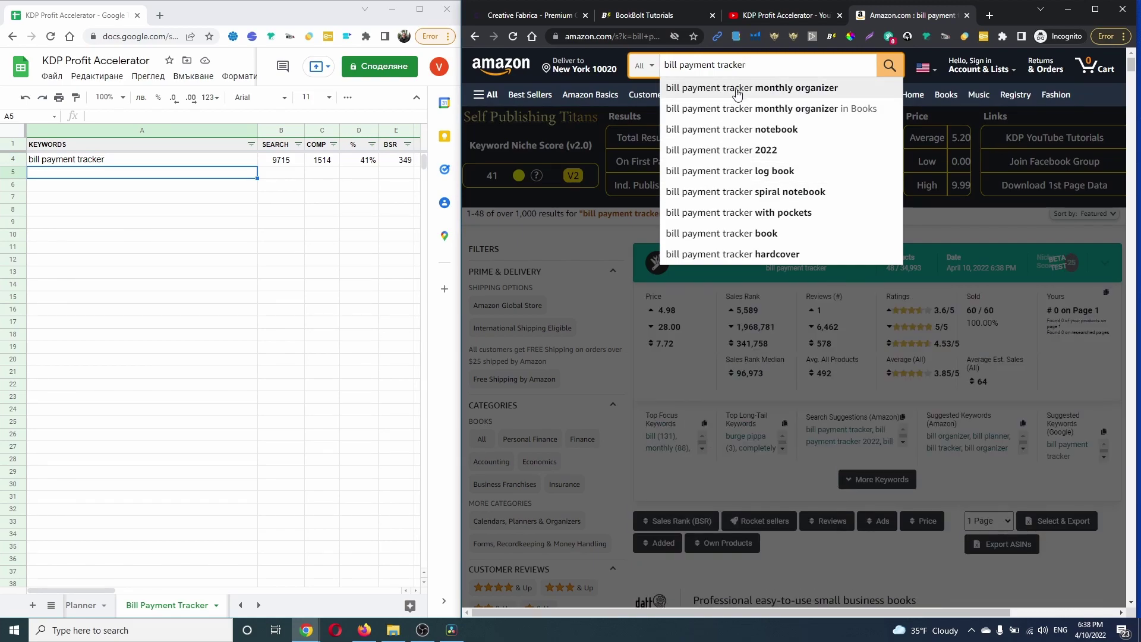
click(737, 89)
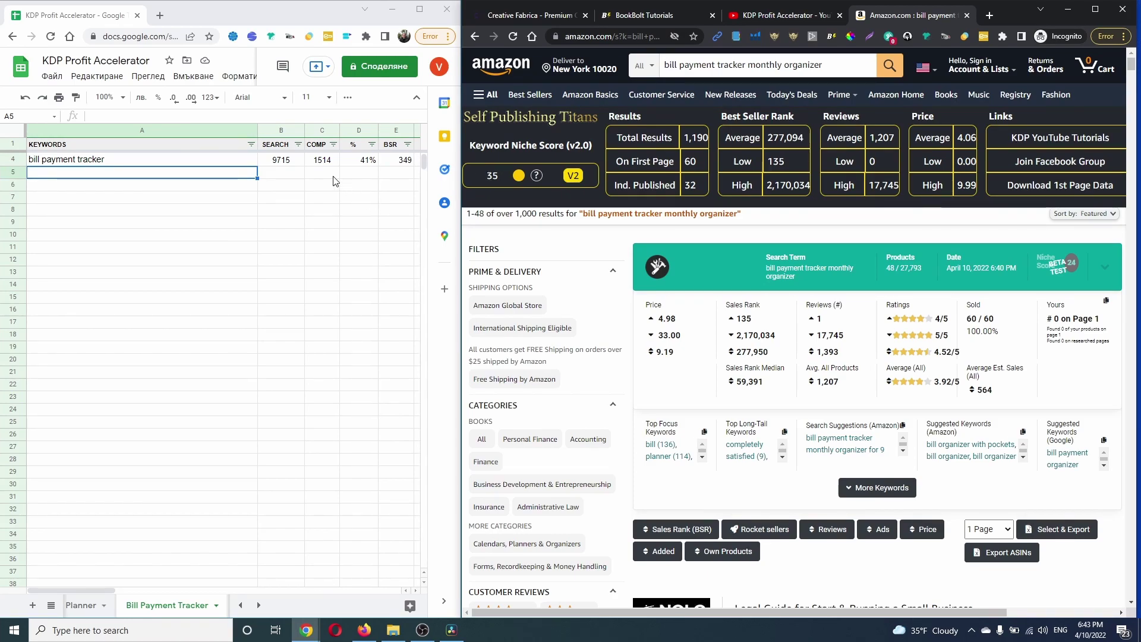
click(367, 176)
text(3)
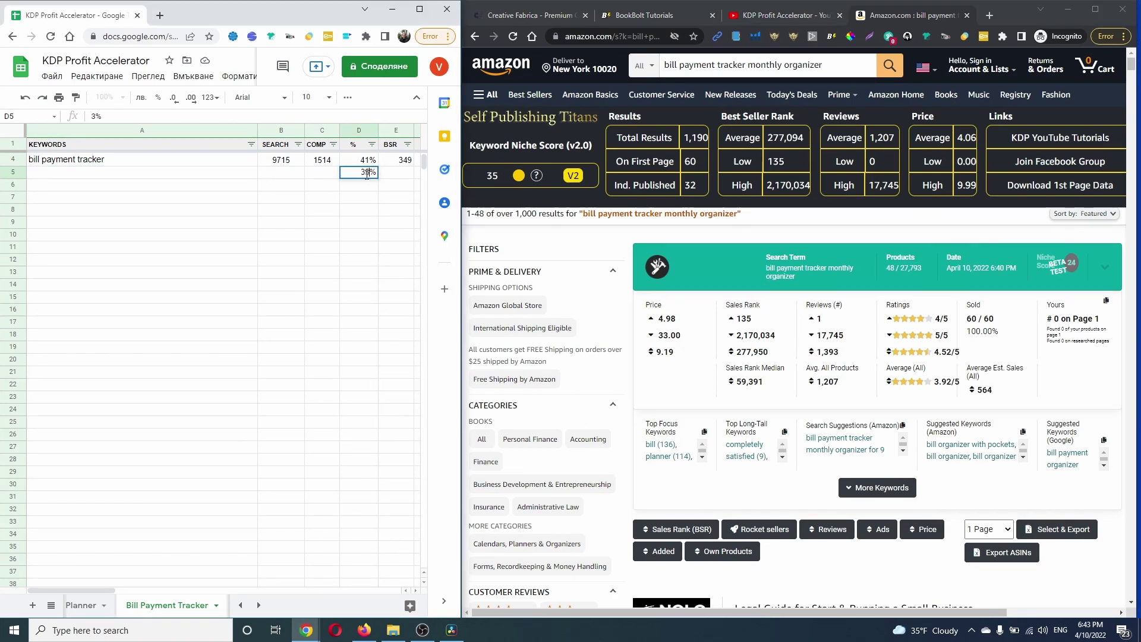
text(5)
click(312, 172)
text(1190)
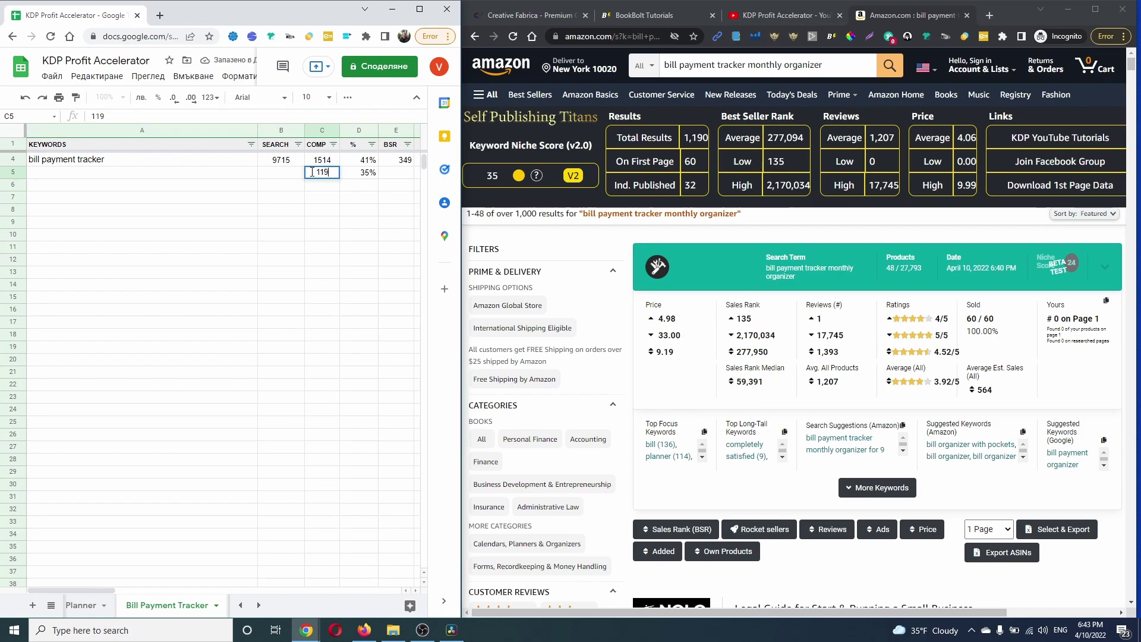
click(397, 173)
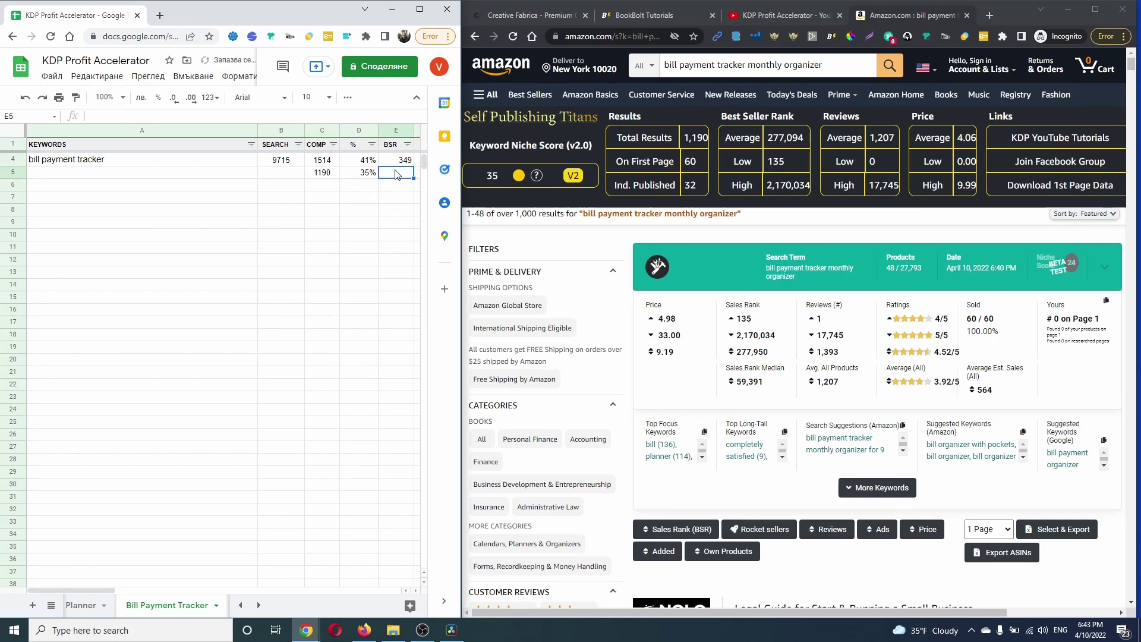
text(277)
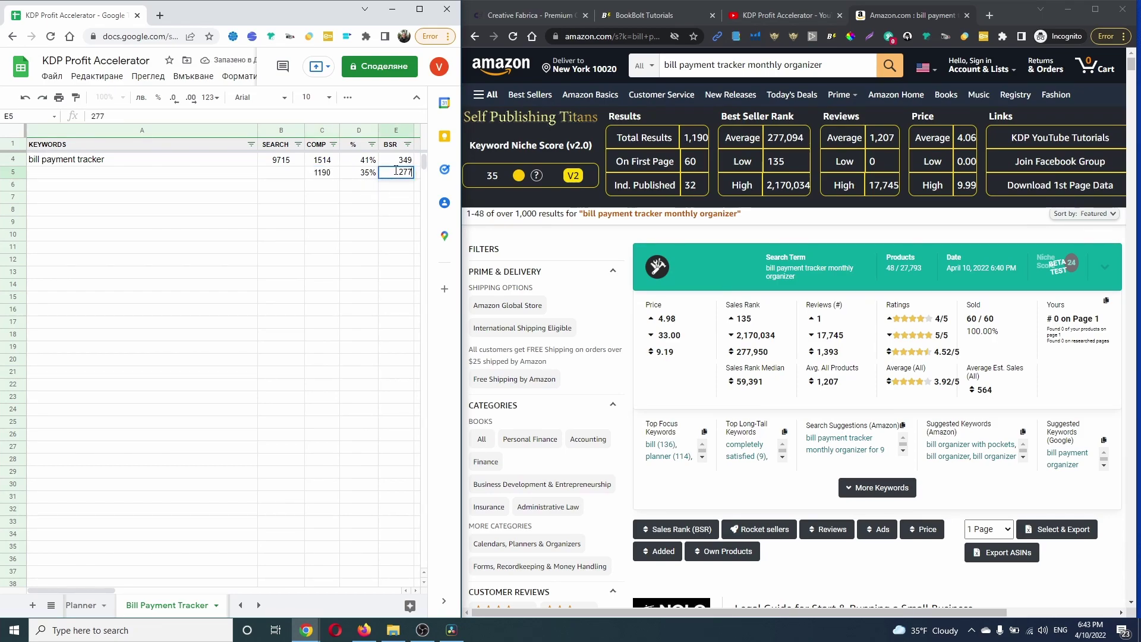
Copy the Amazon search phrase "bill payment tracker monthly organizer" into cell A5 of the KEYWORDS column.
triple_click(734, 66)
key(ctrl+c)
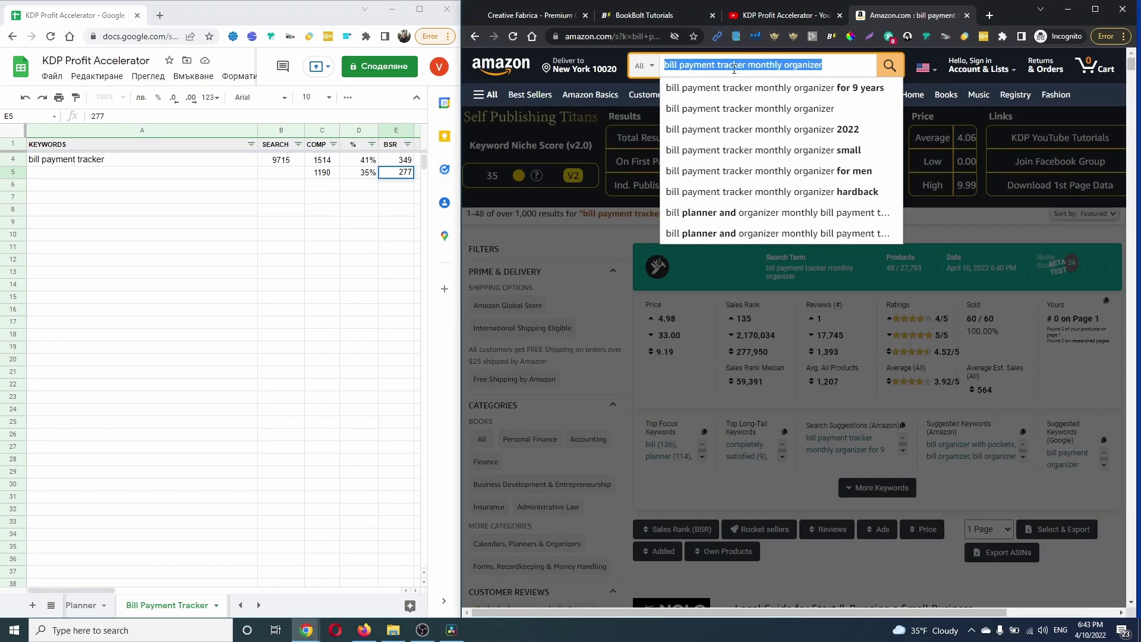
click(72, 176)
key(ctrl+v)
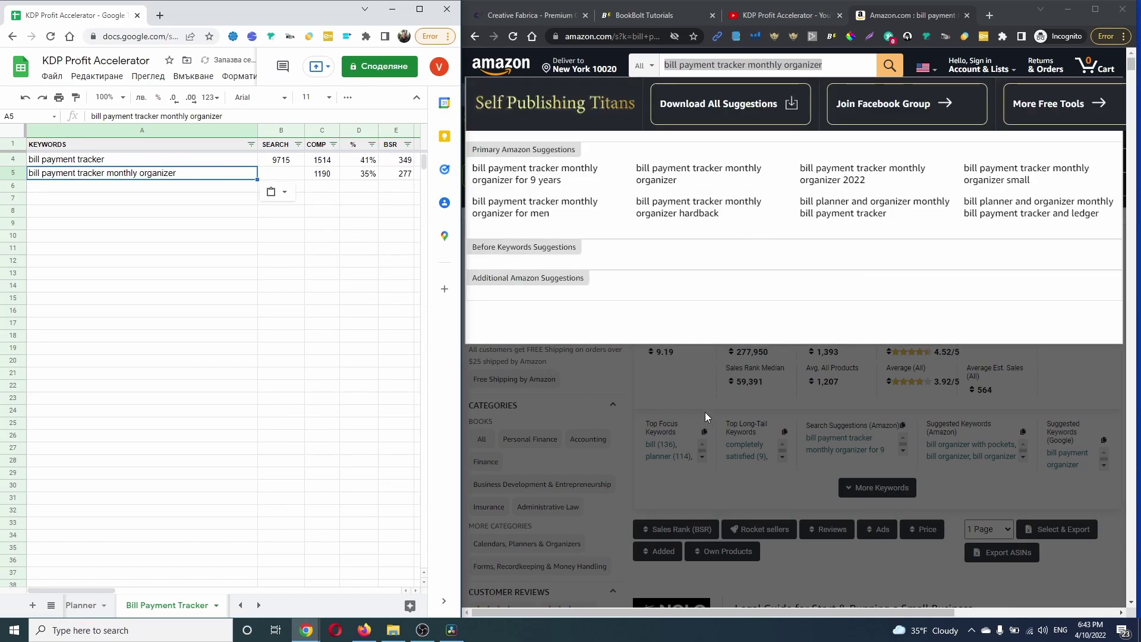
Close the keyword suggestions and look through the books listed for "bill payment tracker monthly organizer", comparing their sales ranks.
click(688, 386)
scroll(702, 381, down, 10)
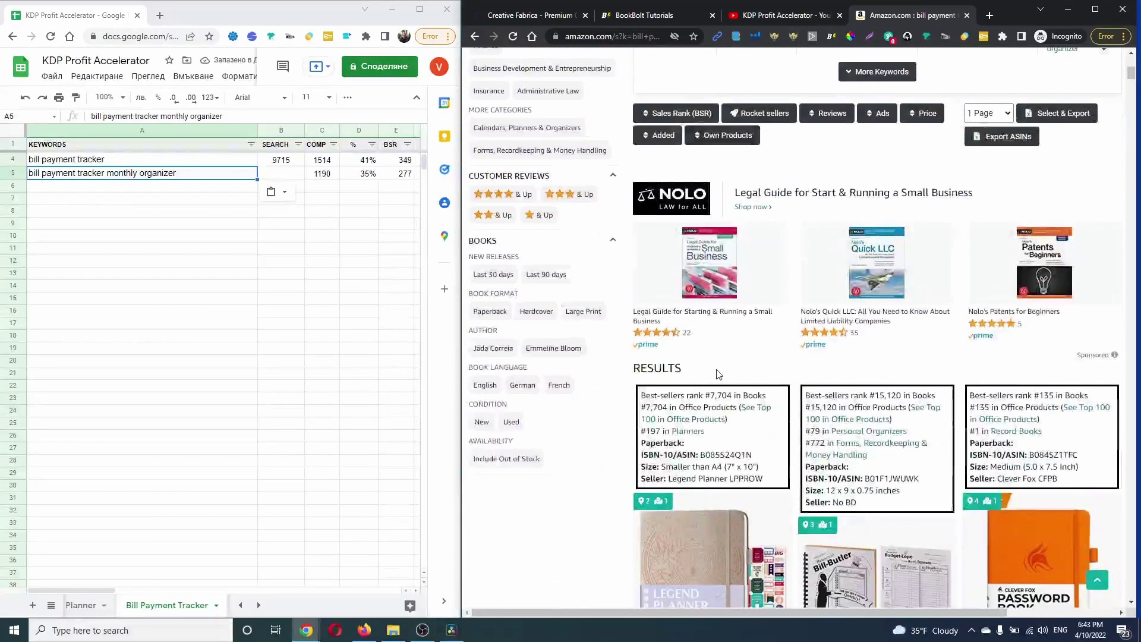
scroll(717, 374, down, 15)
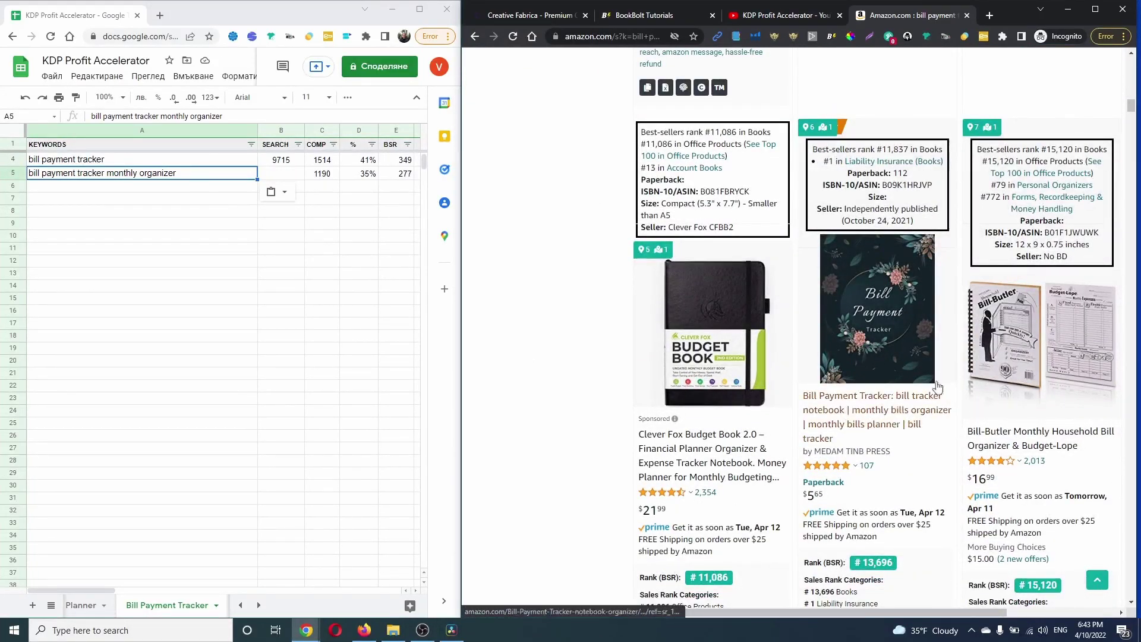
scroll(898, 369, down, 10)
scroll(913, 345, down, 7)
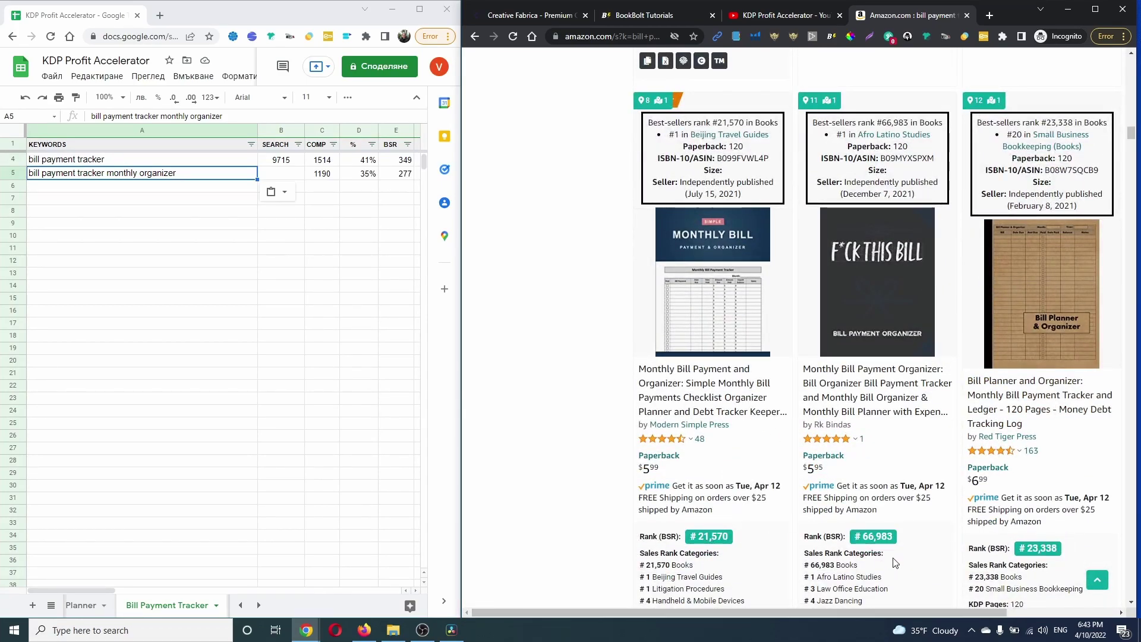
scroll(866, 438, up, 20)
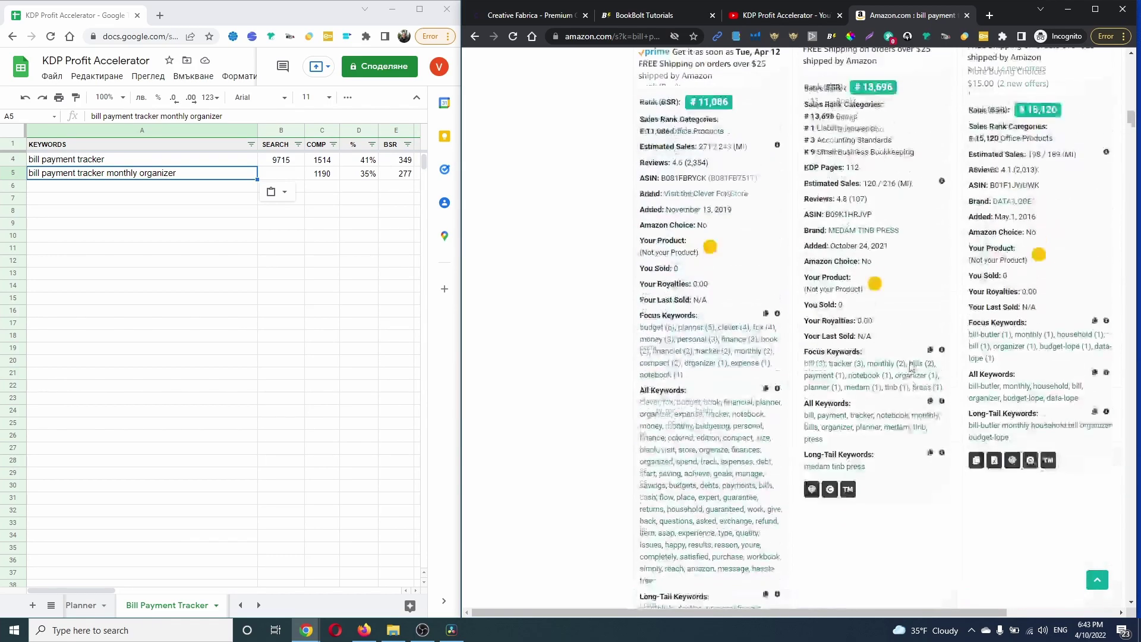
scroll(888, 288, up, 8)
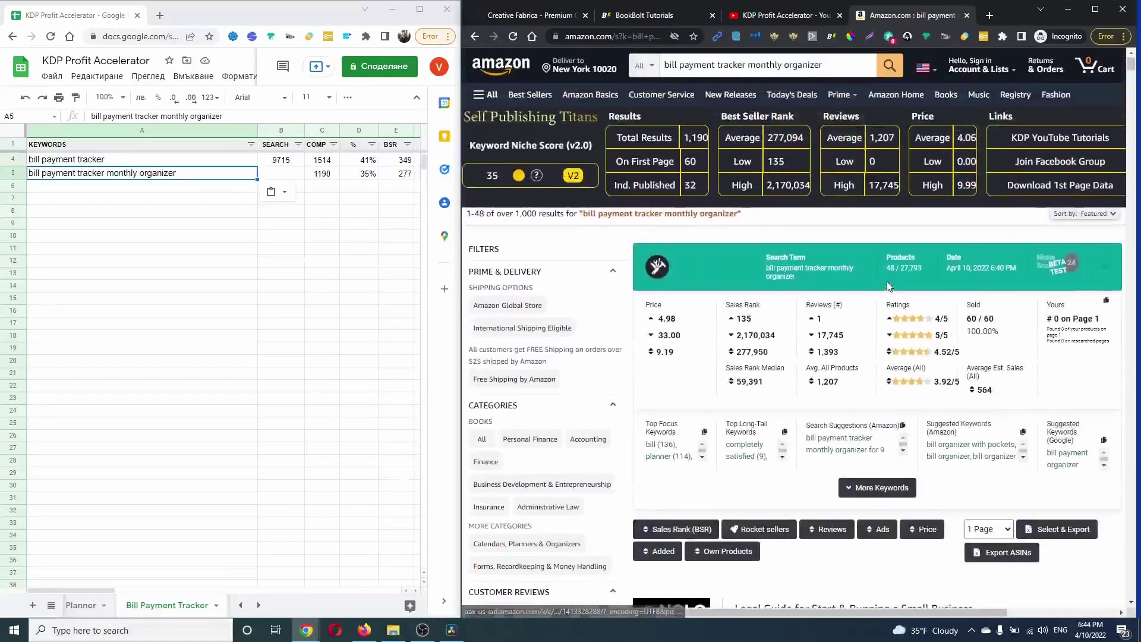
Widen the Amazon window to read the full suggestions, search for "bill planner and organizer monthly bill payment tracker", and narrow the window again.
click(842, 66)
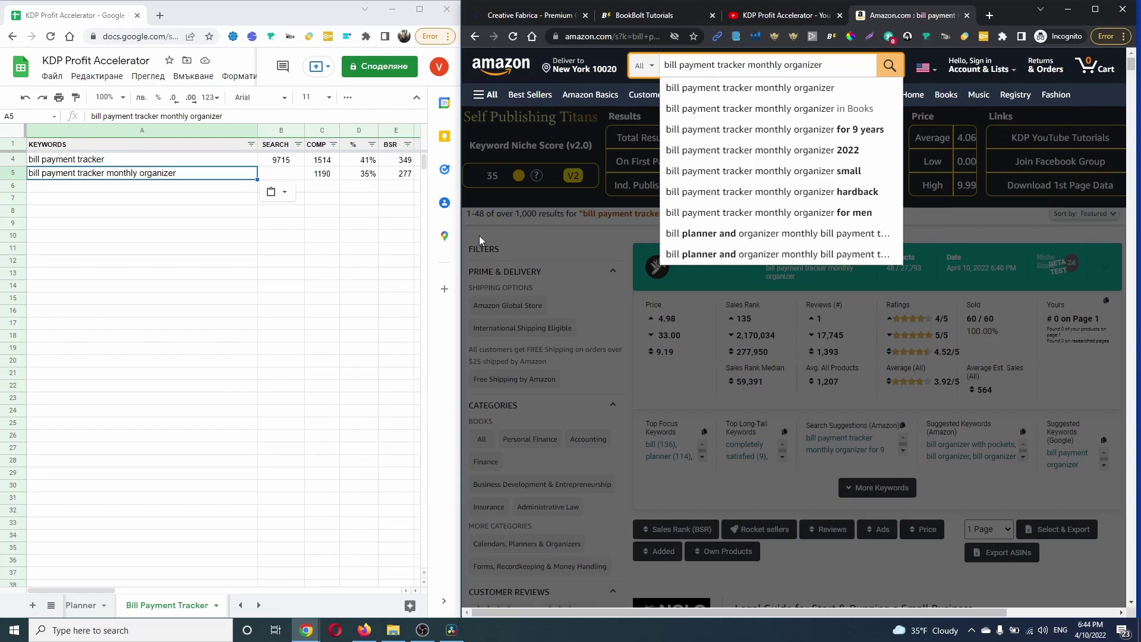
drag(459, 226, 292, 226)
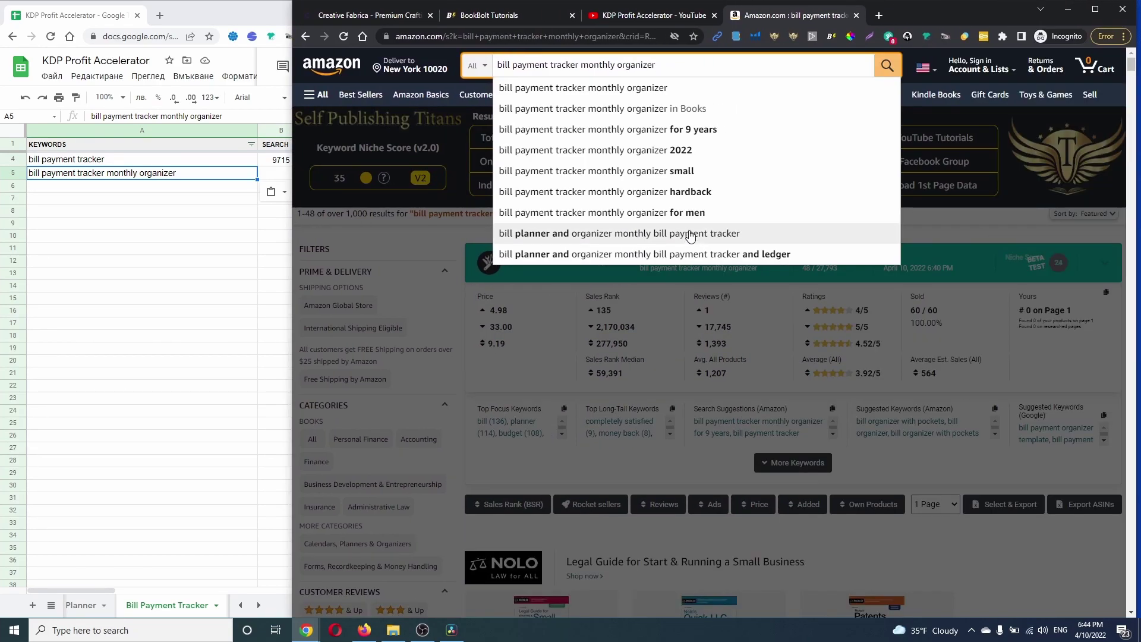
click(690, 235)
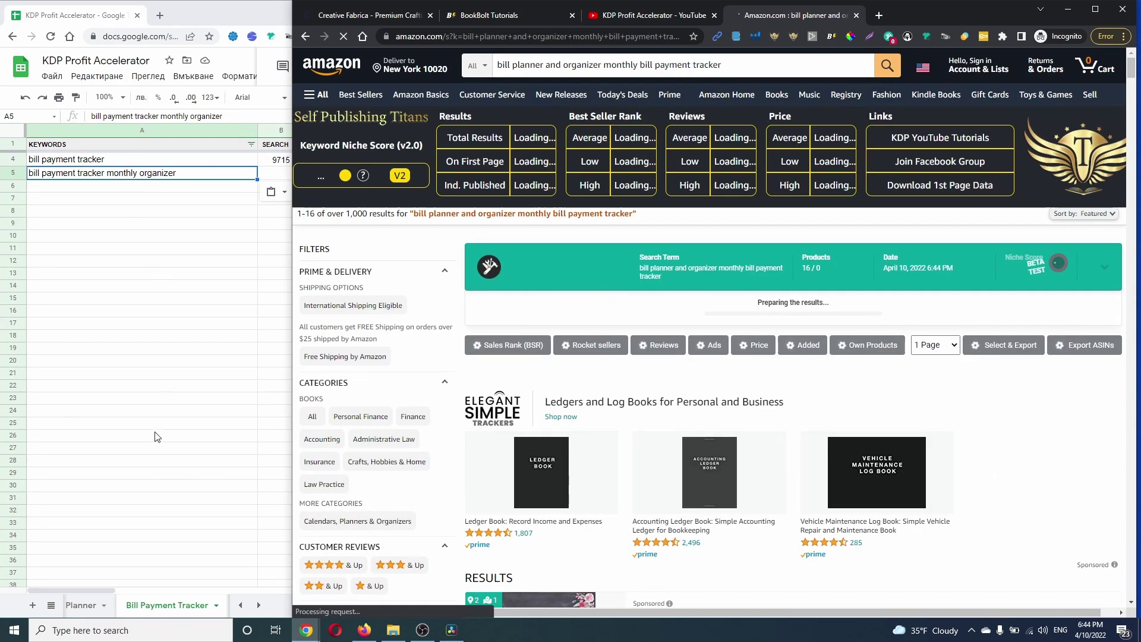
drag(292, 301, 422, 298)
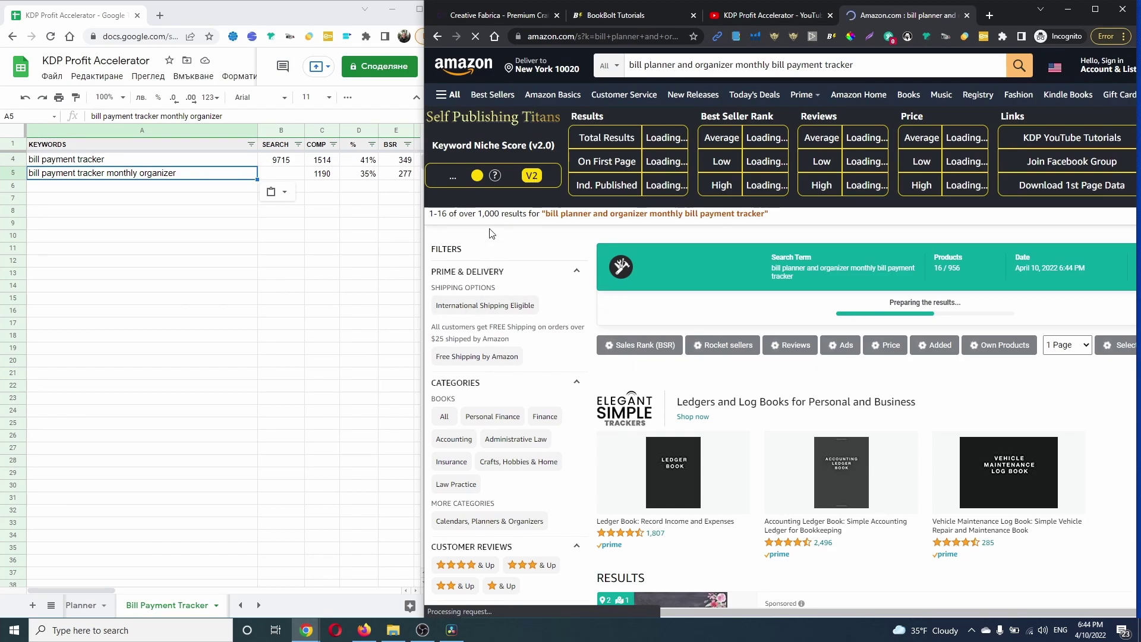
Copy the phrase "bill planner and organizer monthly bill payment tracker" into cell A6 and close the suggestions on the Amazon page.
triple_click(686, 64)
key(ctrl+c)
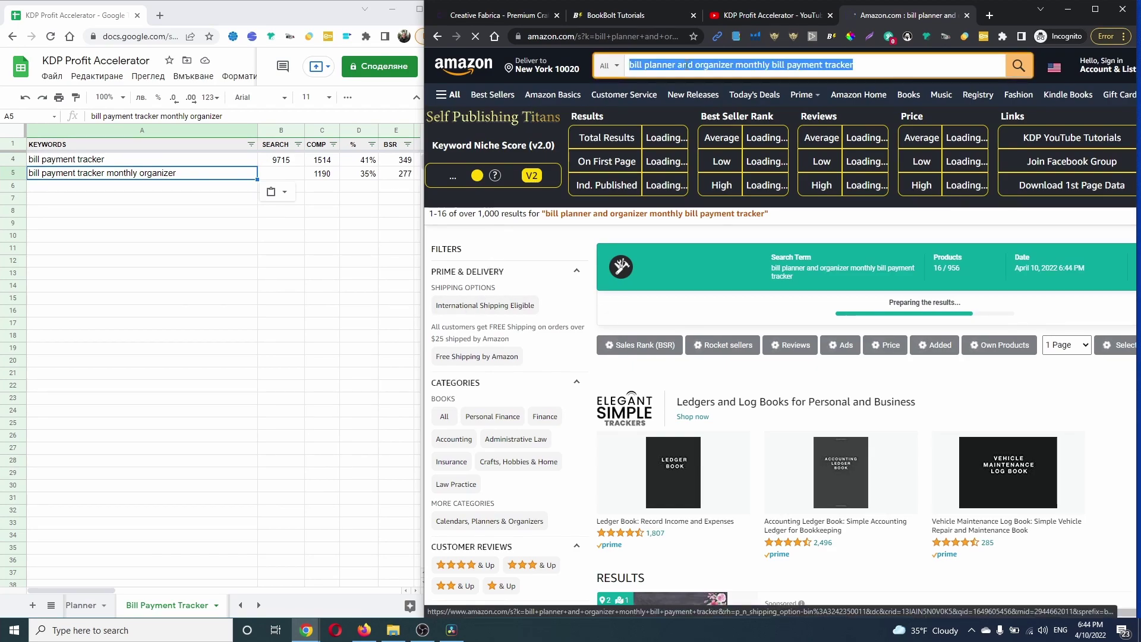
click(184, 189)
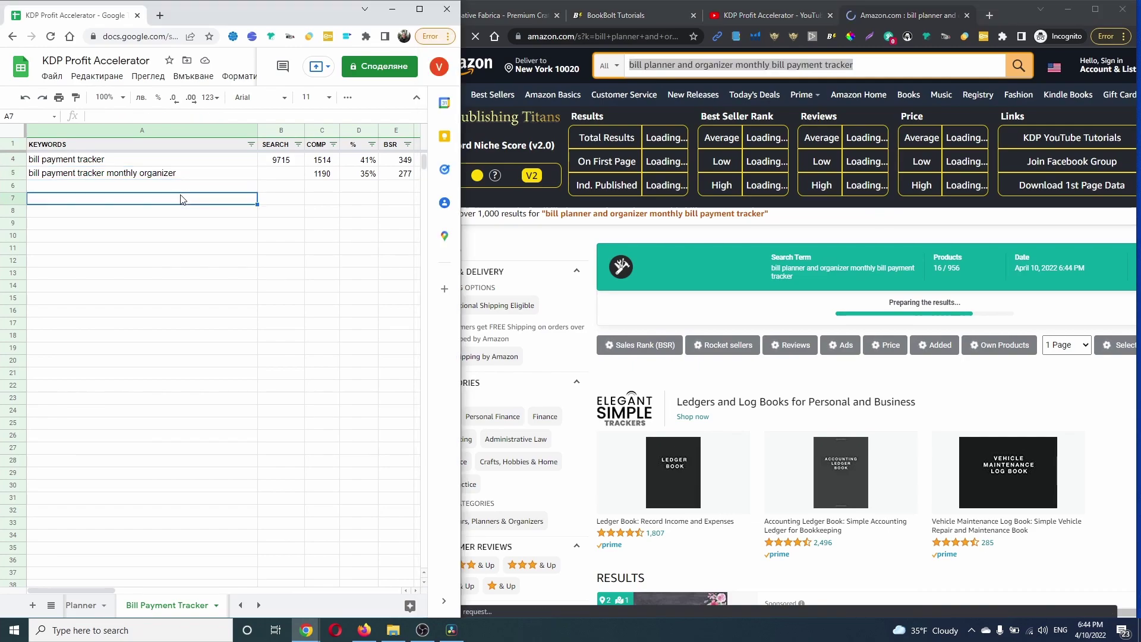
key(ctrl+v)
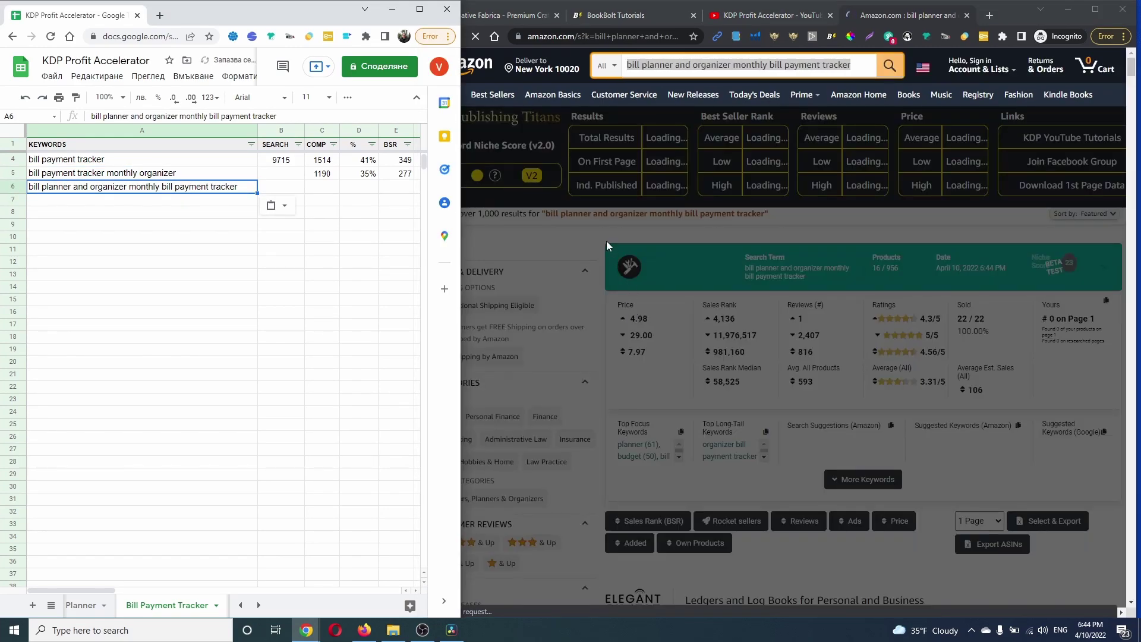
click(606, 241)
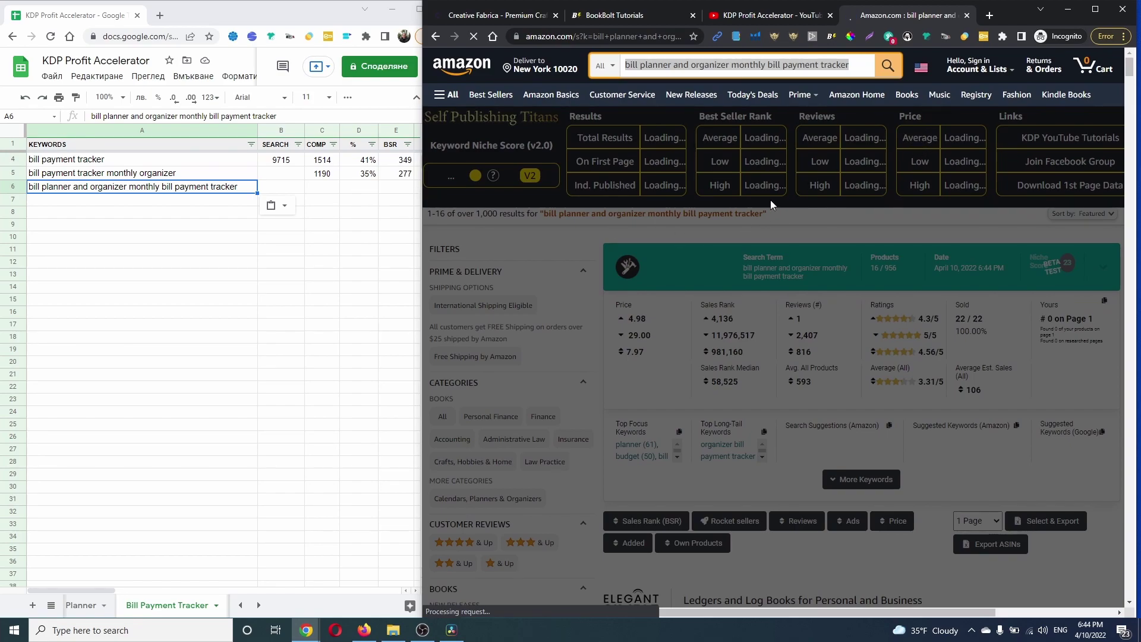
click(602, 296)
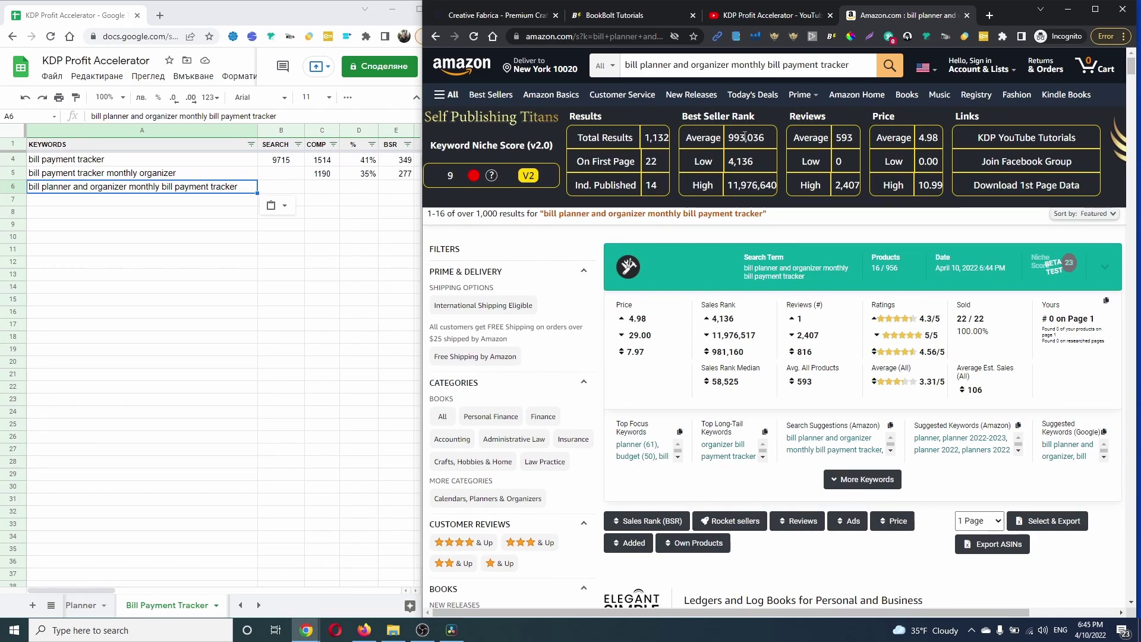
Return to the previous Amazon results, shorten the search phrase to "bill payment tracker" and review its keyword suggestions.
click(850, 65)
double_click(672, 64)
click(436, 37)
drag(706, 65, 833, 70)
key(BackSpace)
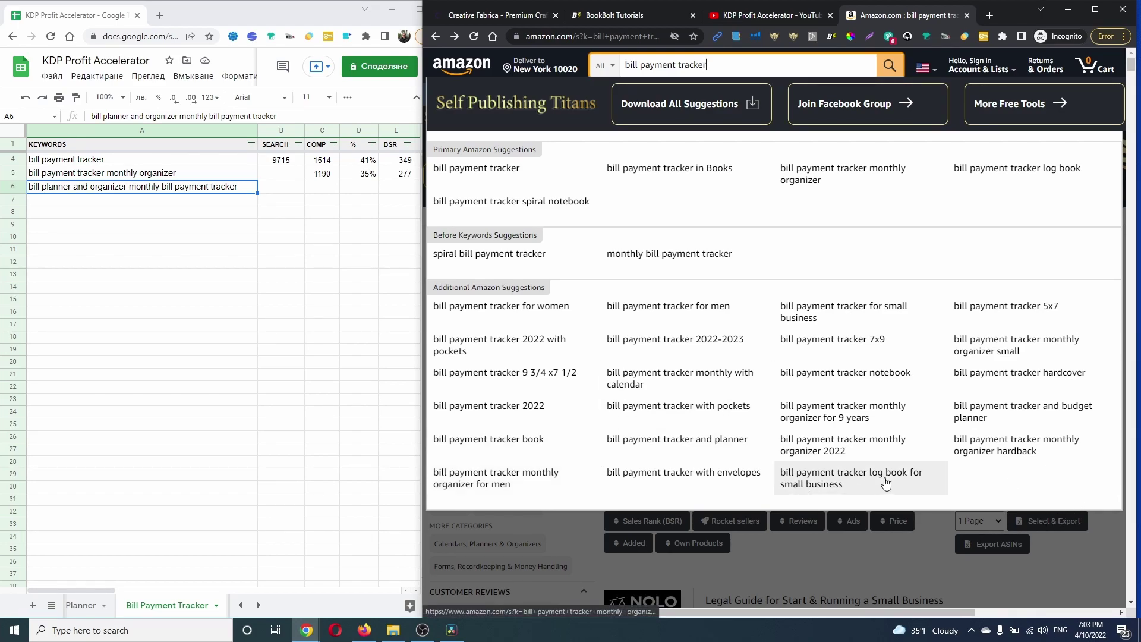
click(815, 497)
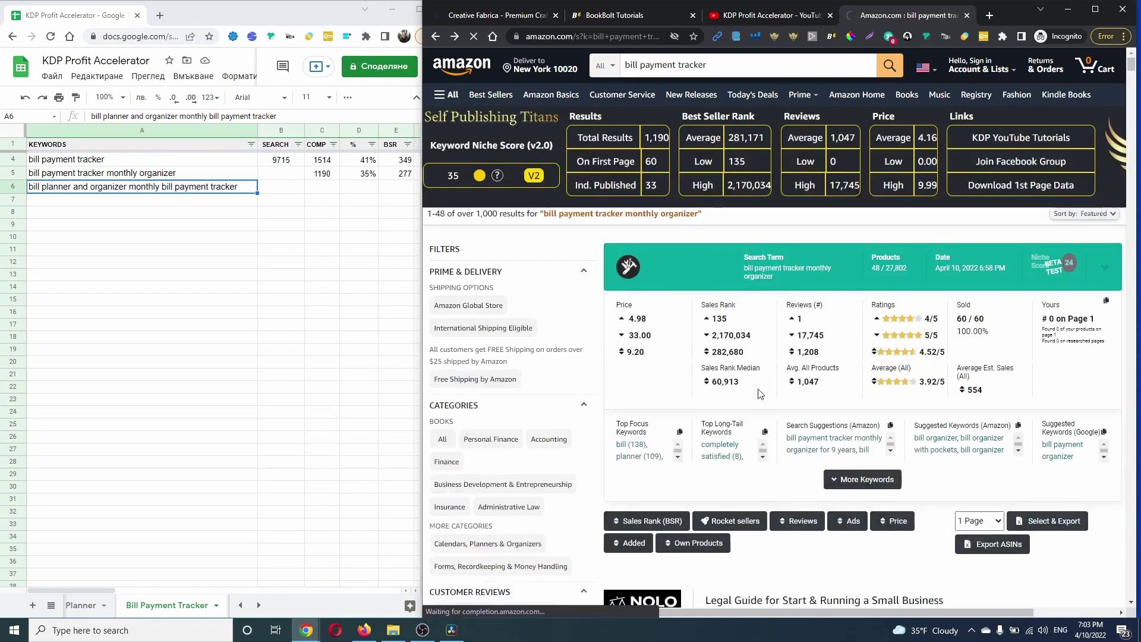
Replace the phrase in cell A6 with the Amazon search phrase "bill payment tracker log book for small business".
click(212, 190)
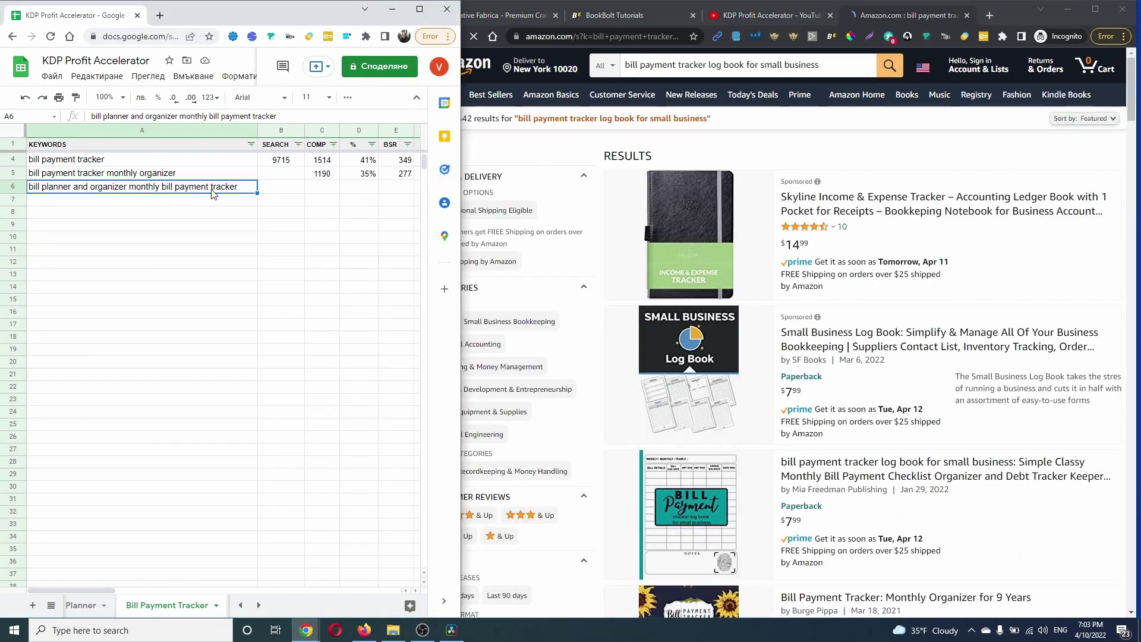
key(Delete)
click(474, 220)
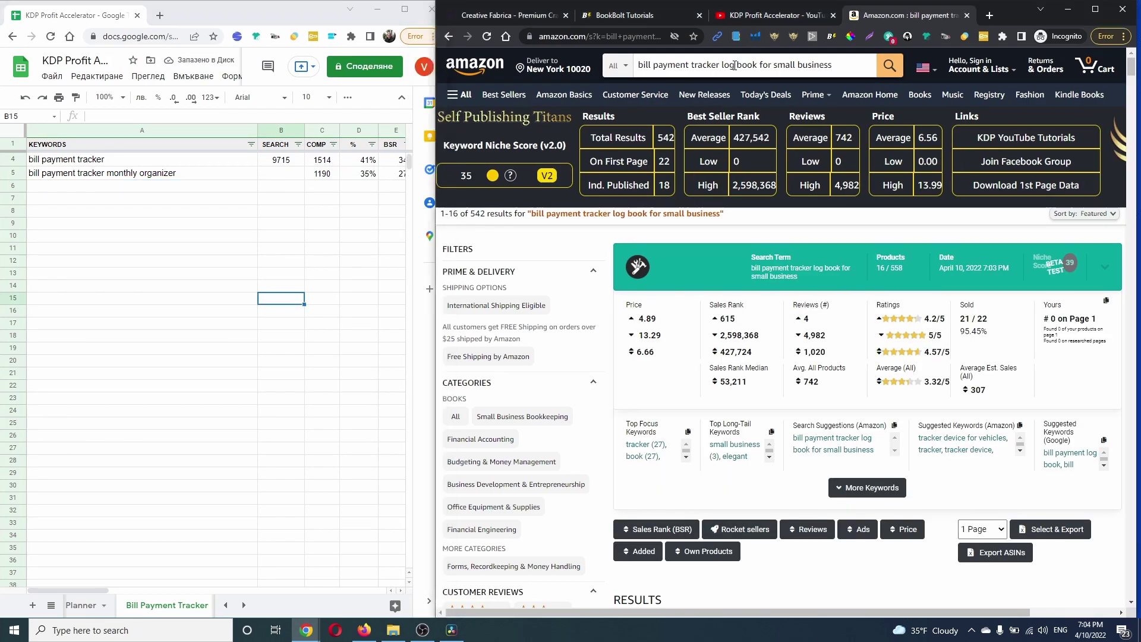
triple_click(736, 66)
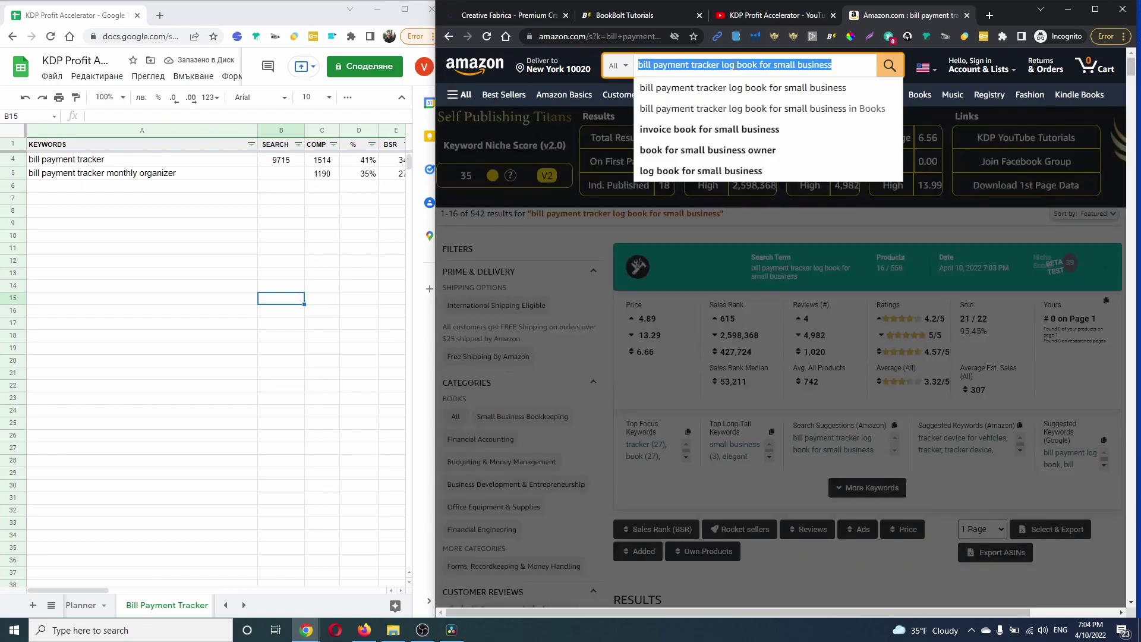
key(ctrl+c)
click(135, 188)
key(ctrl+v)
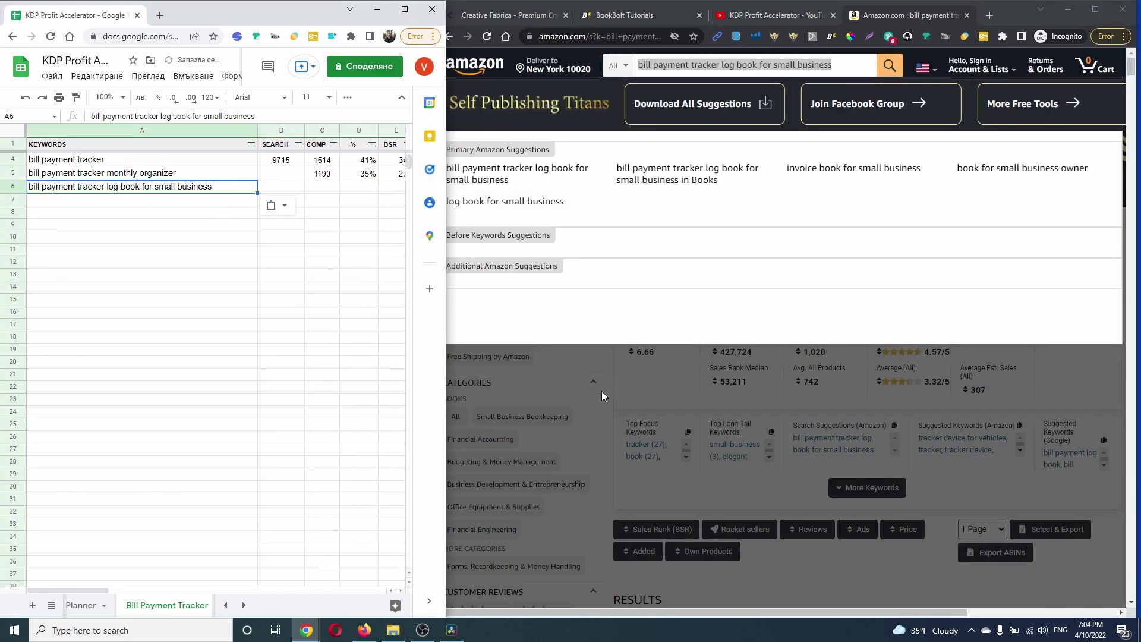
click(631, 398)
Fill in row 6 for the log book keyword: competition 542, 35% and BSR 427.
click(322, 187)
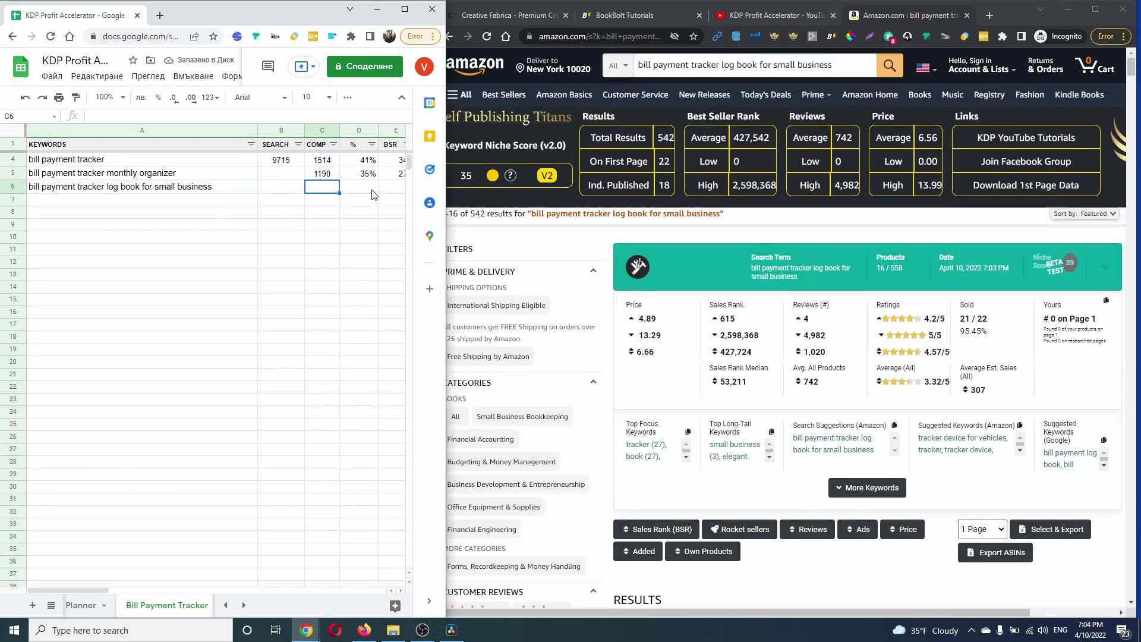
click(371, 193)
text(35)
click(396, 187)
text(4)
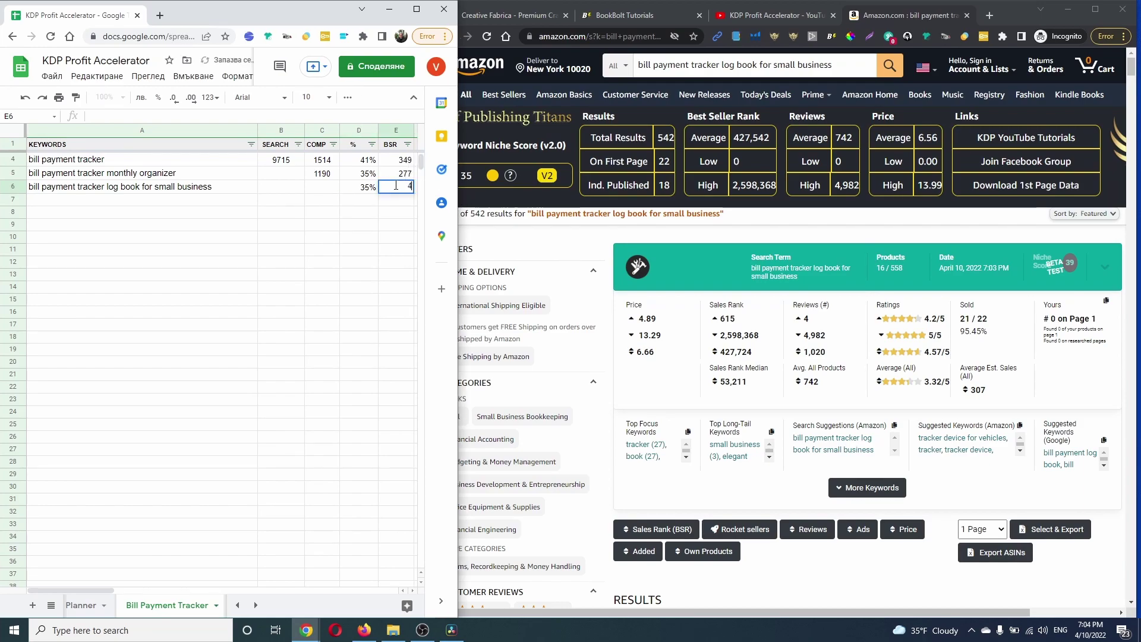
text(27)
click(325, 190)
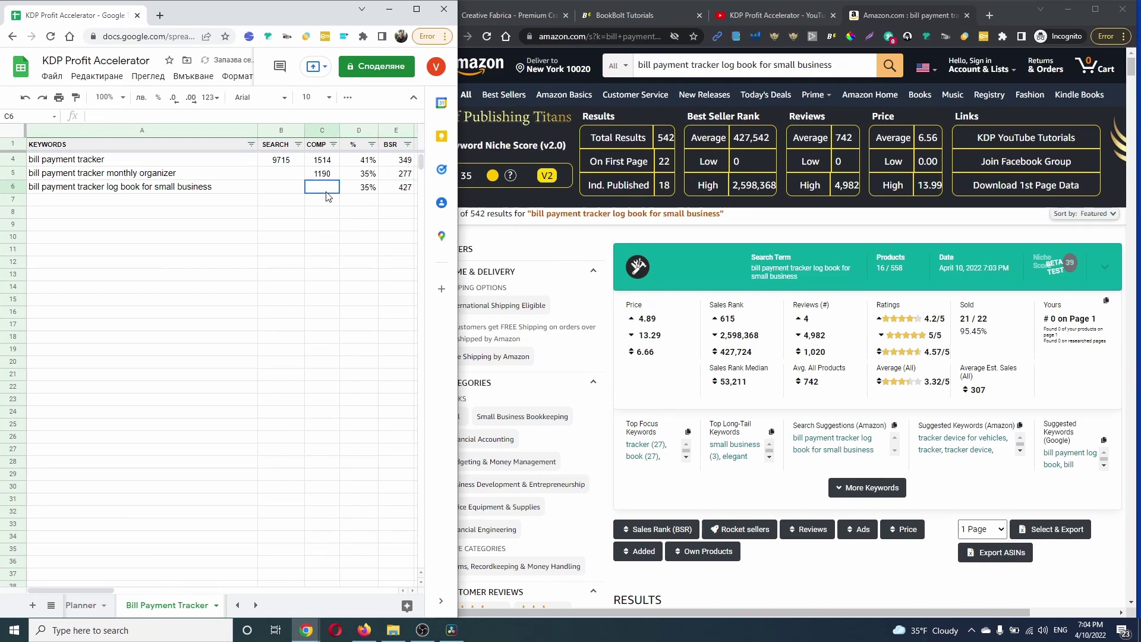
text(4)
key(BackSpace)
drag(358, 238, 324, 237)
Shorten the Amazon search phrase to "bill payment tracker" and examine its keyword suggestions.
double_click(814, 65)
key(BackSpace)
key(BackSpace)
key(BackSpace)
key(BackSpace)
key(BackSpace)
key(BackSpace)
key(BackSpace)
key(BackSpace)
key(BackSpace)
key(BackSpace)
key(BackSpace)
key(BackSpace)
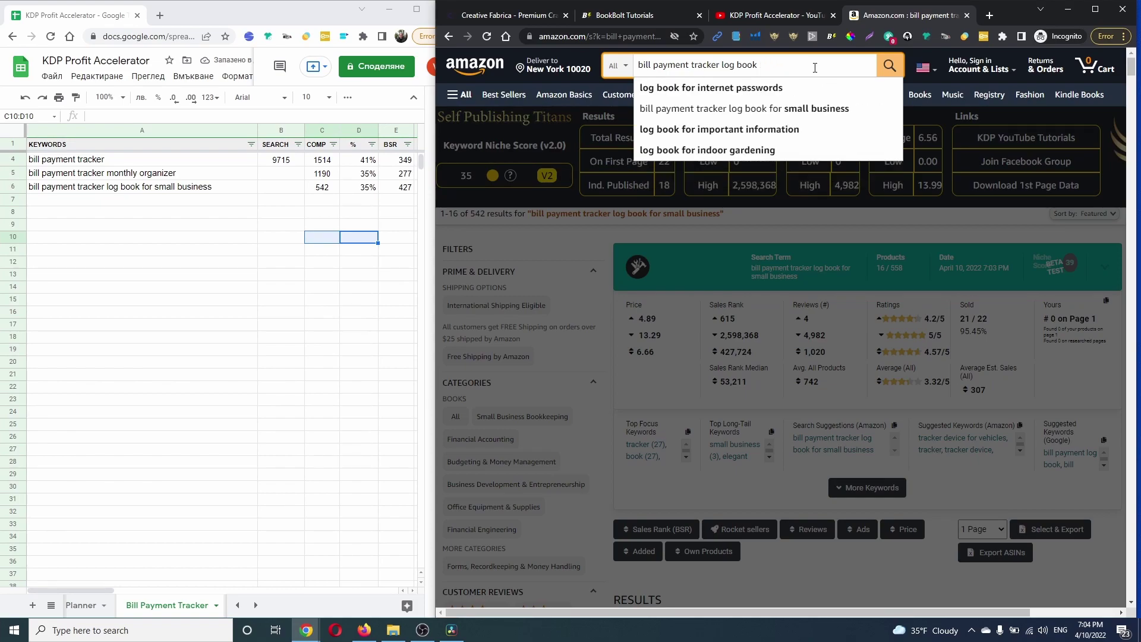
key(BackSpace)
key(BackSpace)
key(BackSpace)
key(BackSpace)
key(BackSpace)
key(BackSpace)
key(BackSpace)
key(BackSpace)
key(BackSpace)
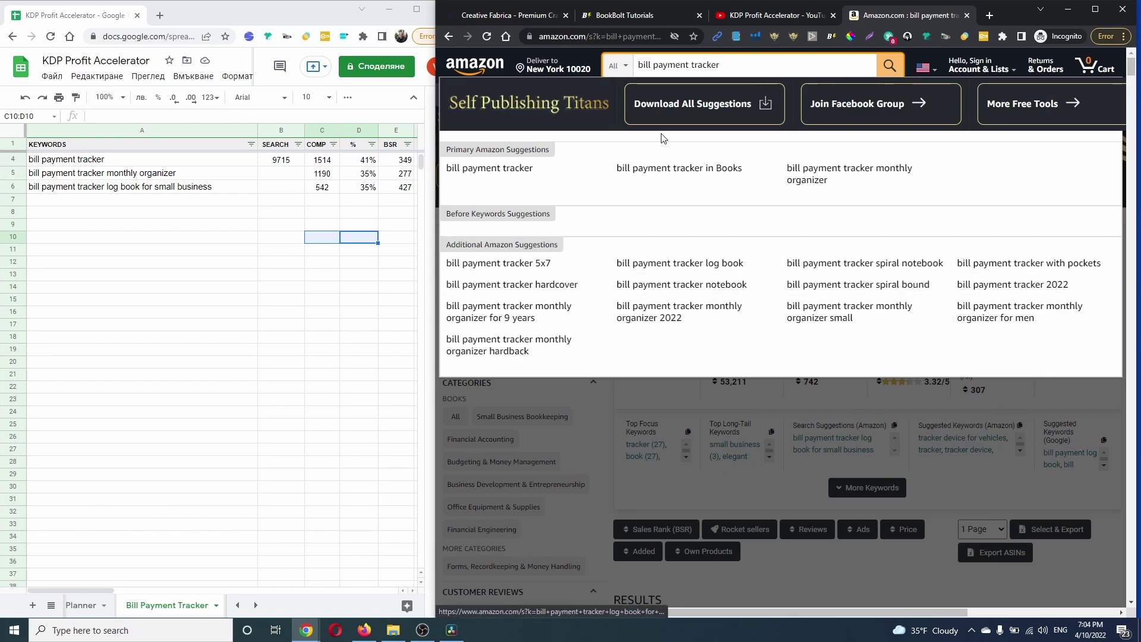
Shorten the search phrase to "bill payment" and search for the suggested keyword "bill payment and organizer".
double_click(712, 67)
key(BackSpace)
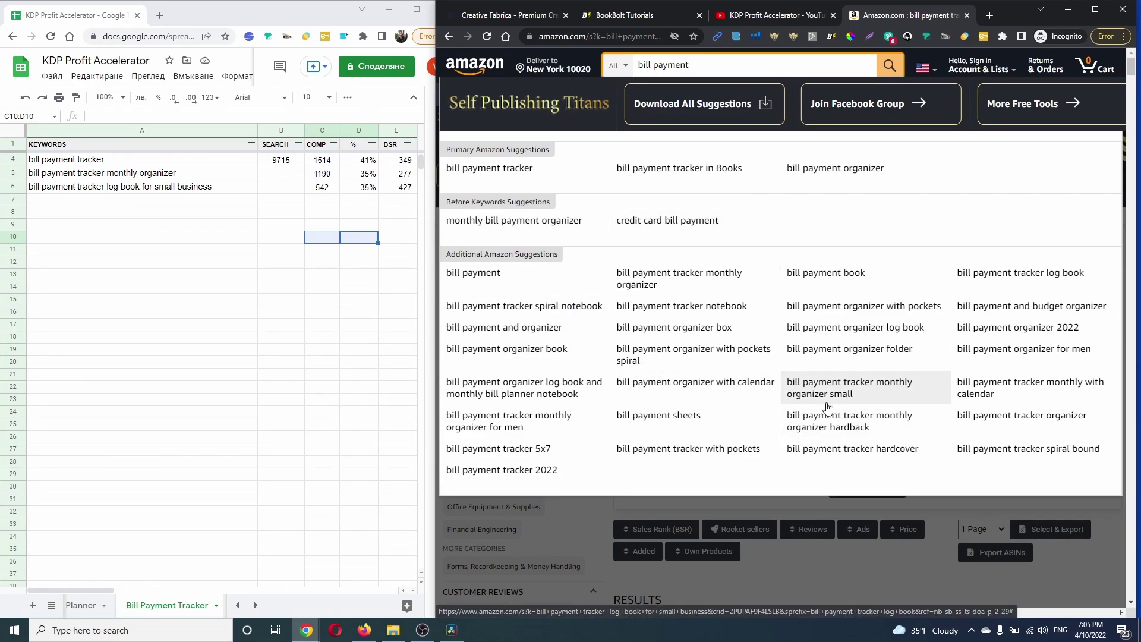
click(502, 328)
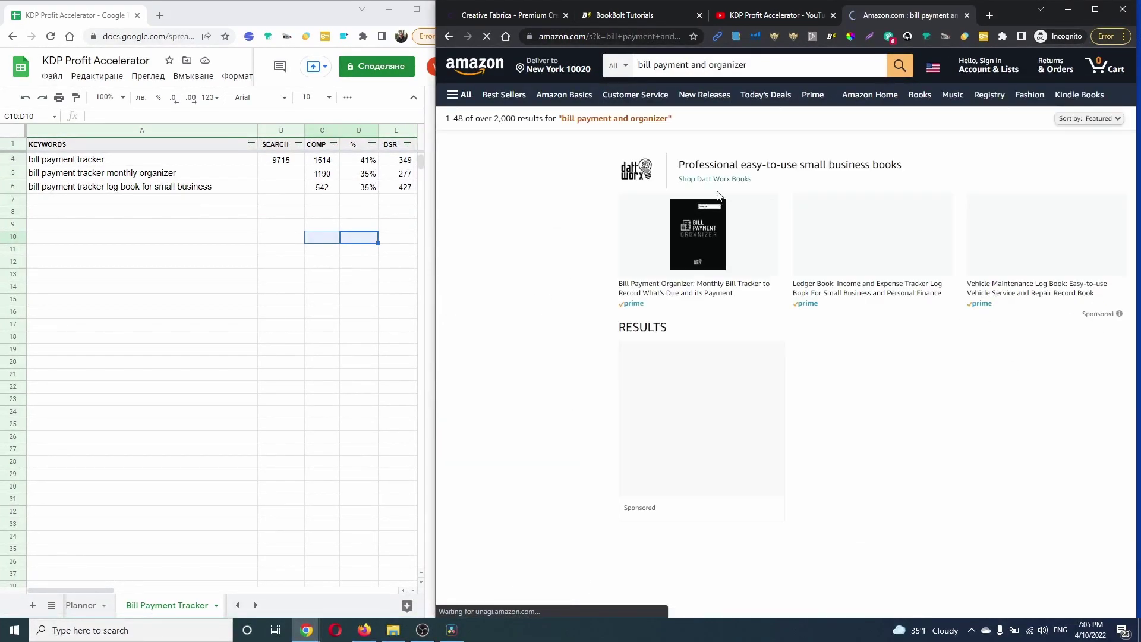
Copy the phrase "bill payment and organizer" from the Amazon search into cell A7.
click(783, 61)
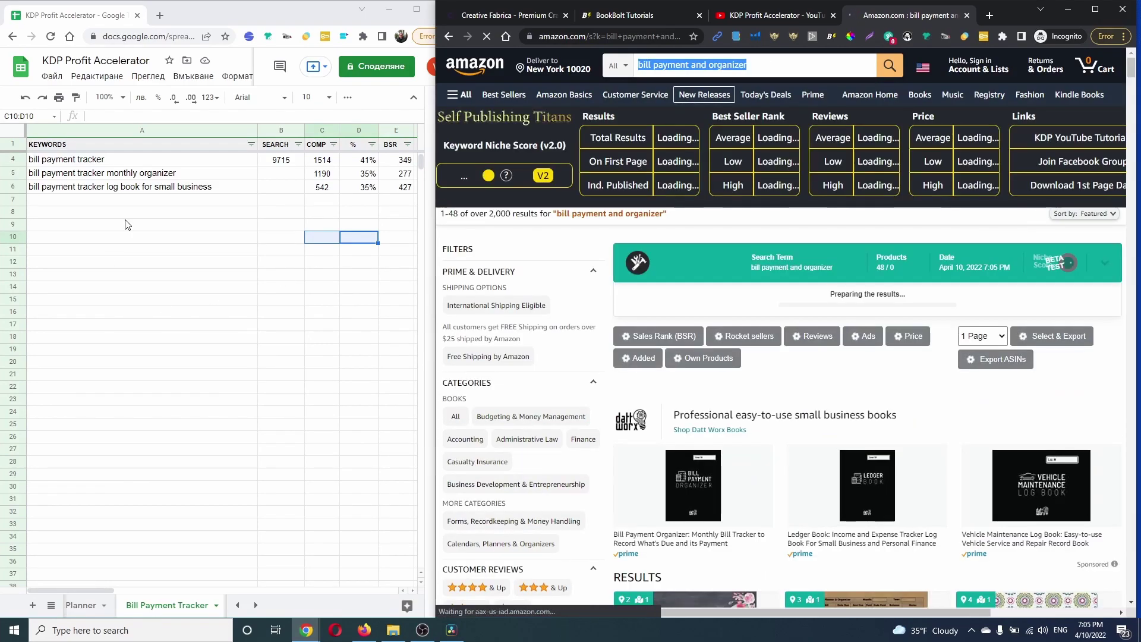
click(136, 202)
key(ctrl+v)
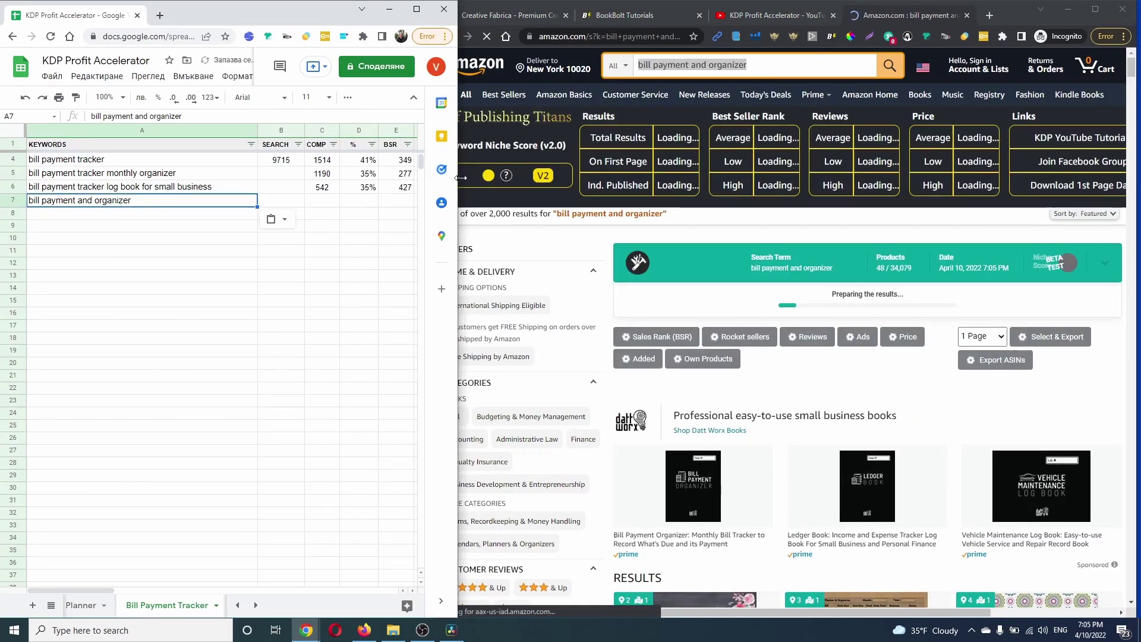
click(820, 70)
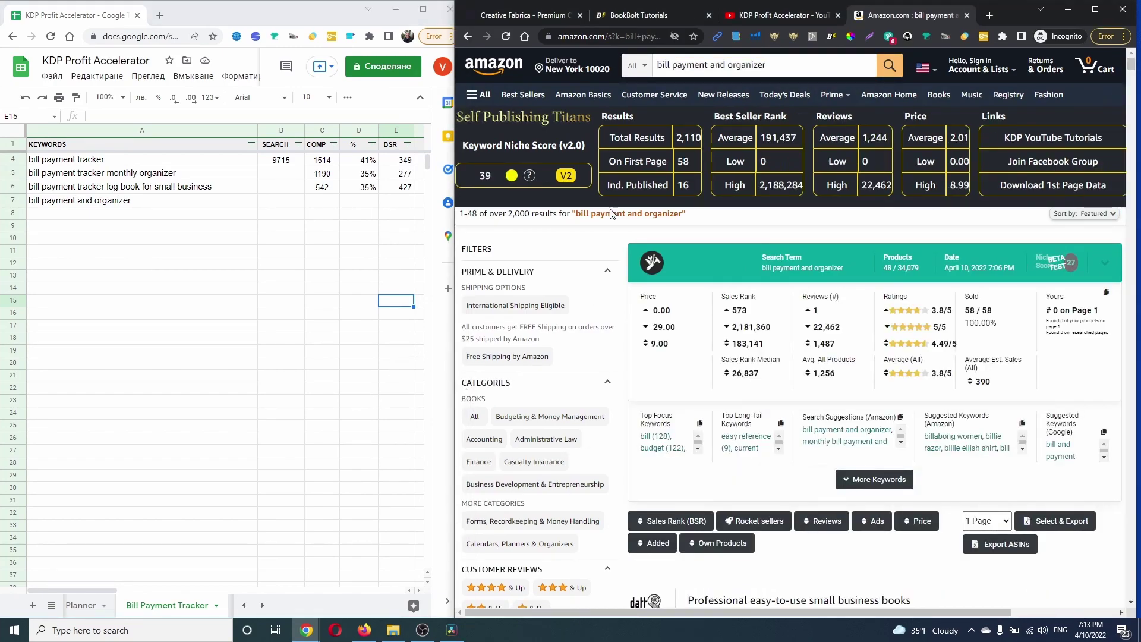
Fill in row 7 for "bill payment and organizer": competition 2110, 39% and BSR 191.
click(368, 205)
text(38)
key(BackSpace)
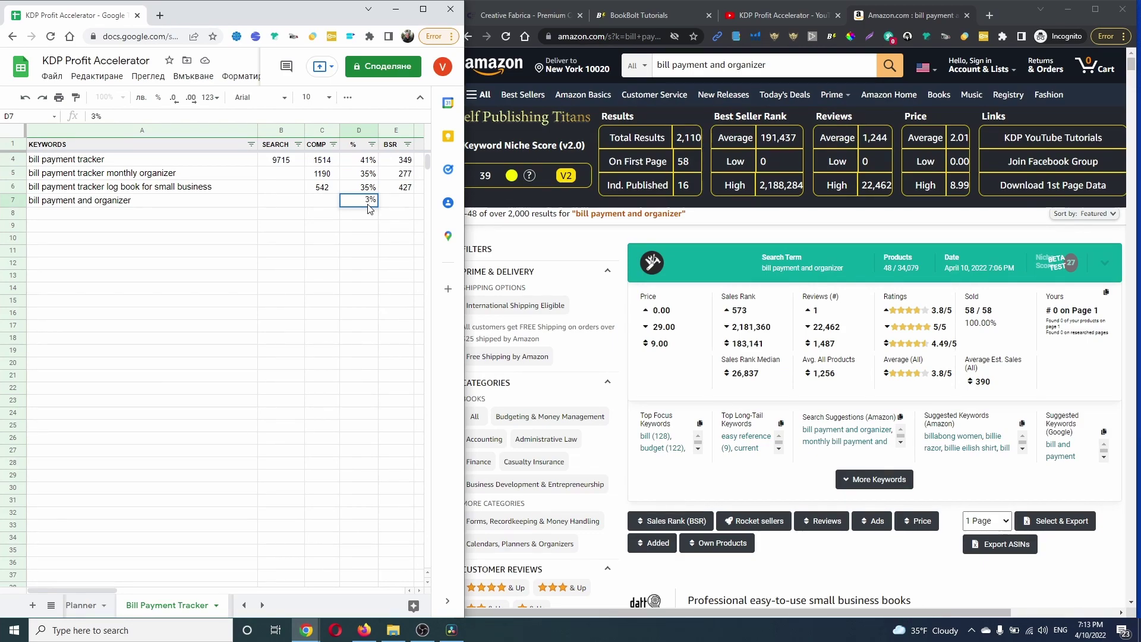
text(9)
click(321, 198)
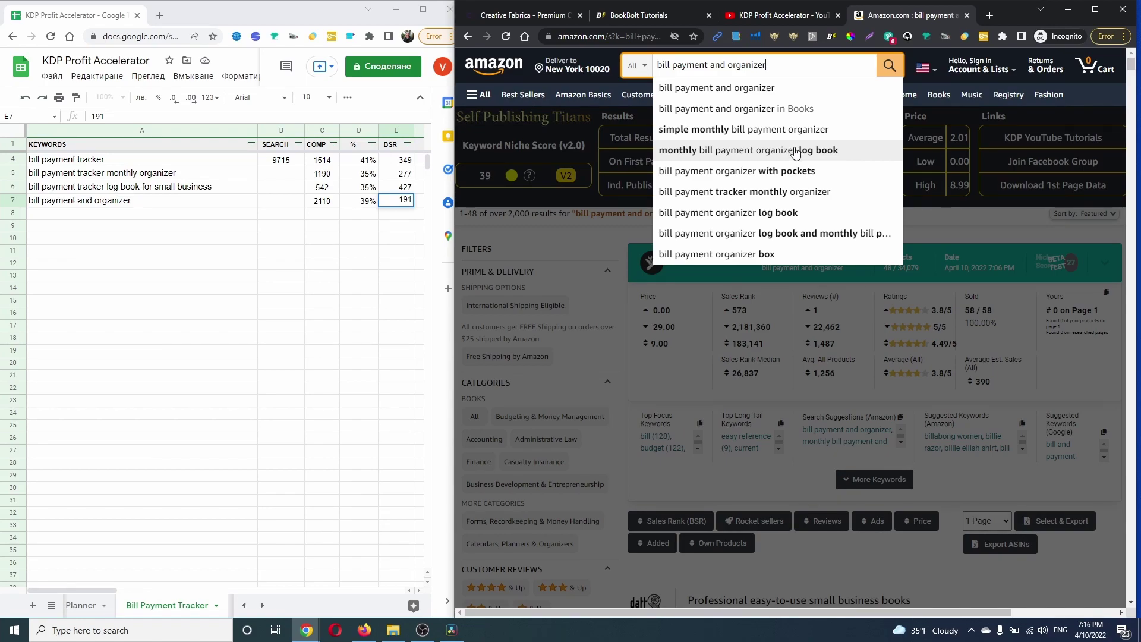
Try the suggested search "monthly bill payment organizer log book" on Amazon and go back to the previous results.
click(796, 152)
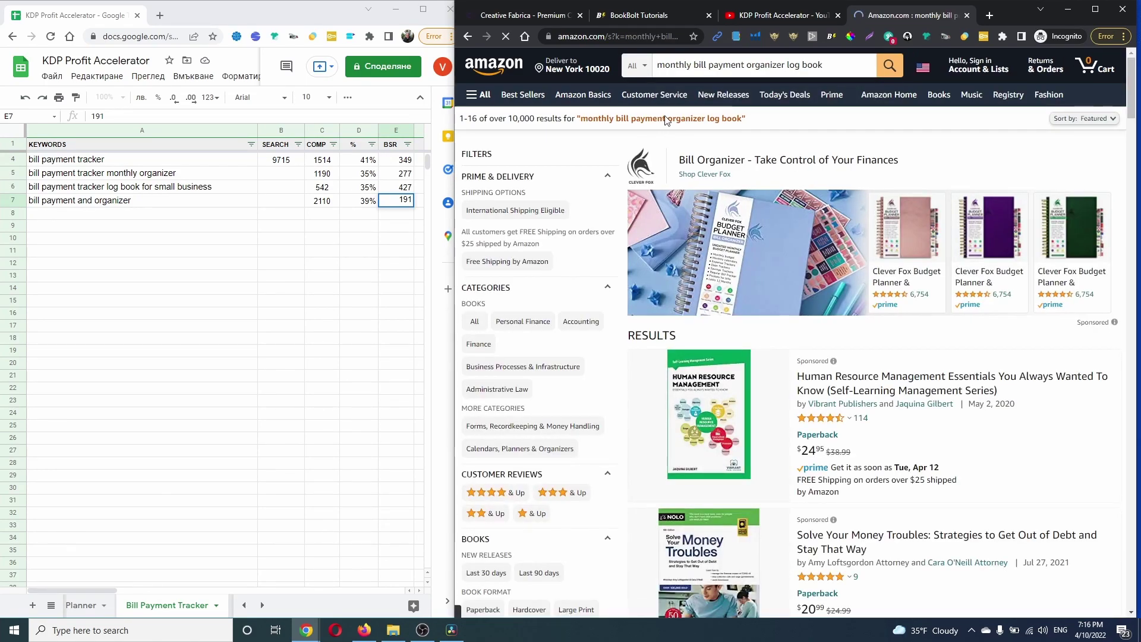
key(alt+Left)
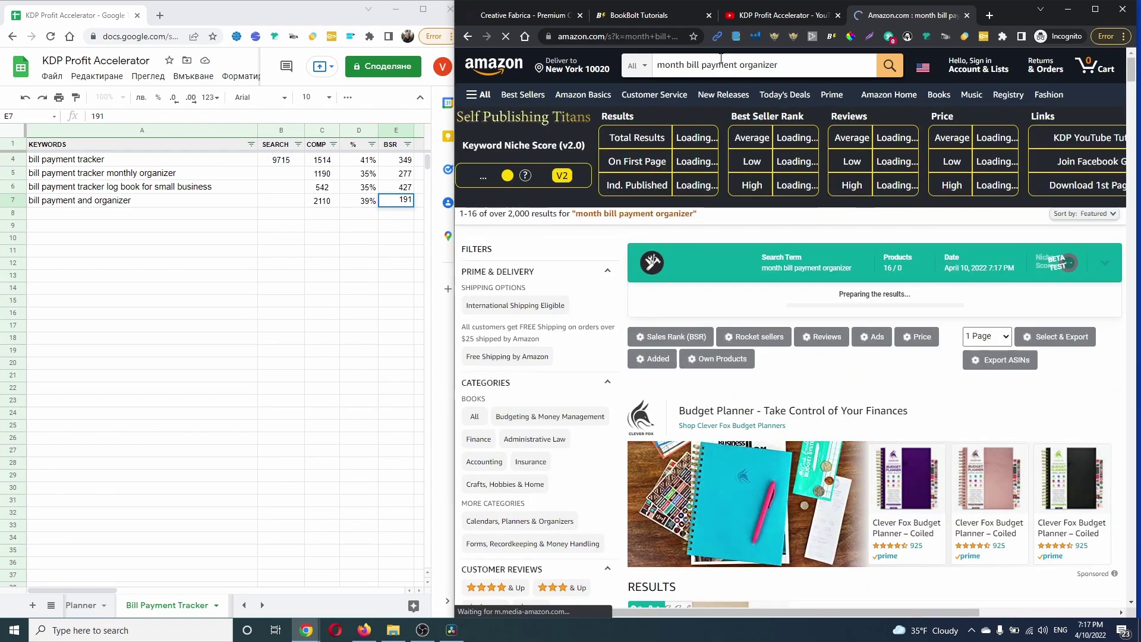
Copy the phrase "month bill payment organizer" from the Amazon search into cell A8.
click(721, 58)
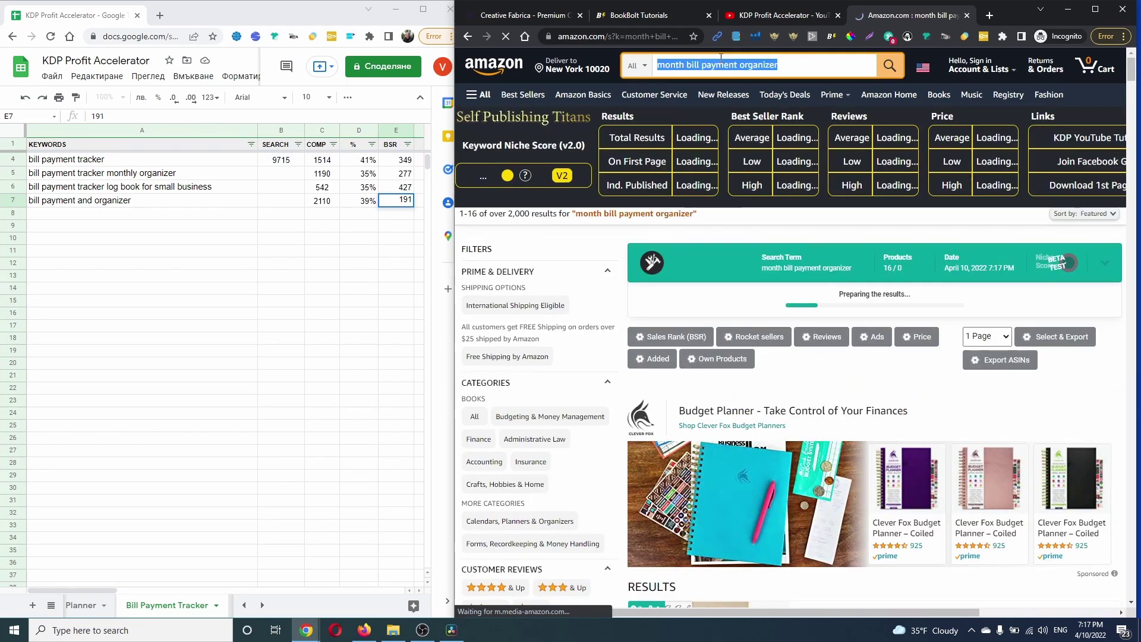
click(140, 217)
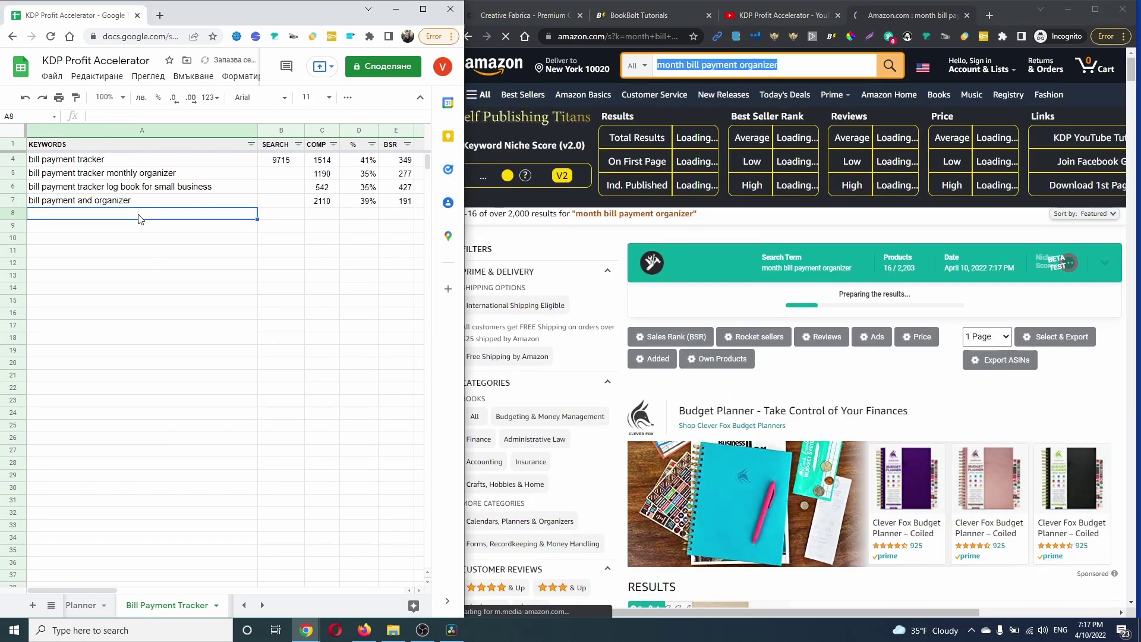
key(ctrl+v)
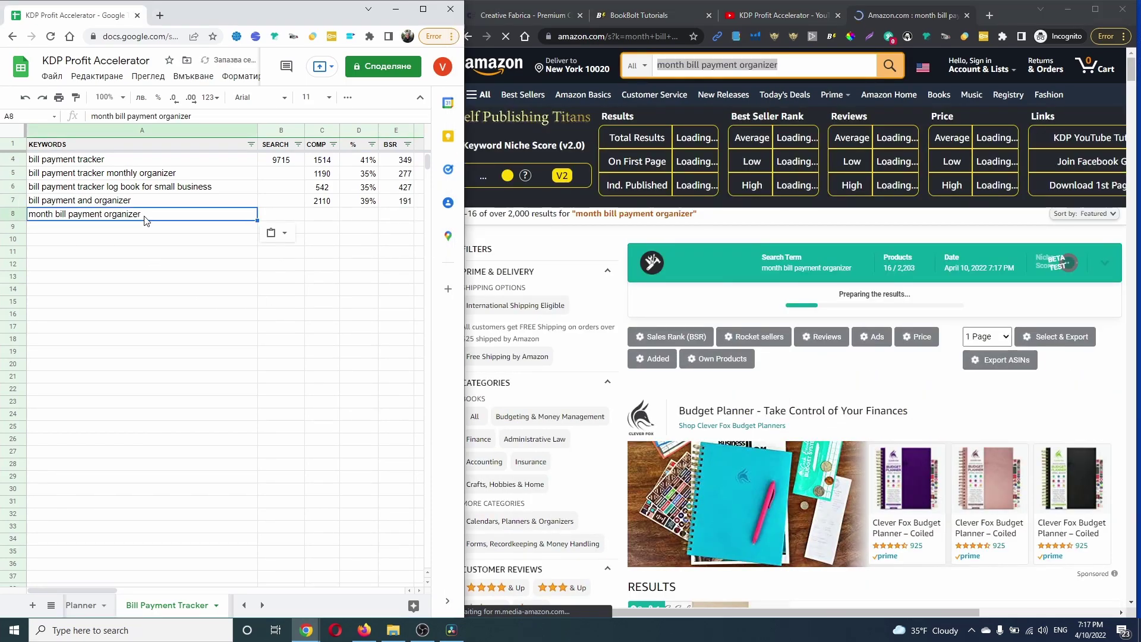
click(830, 128)
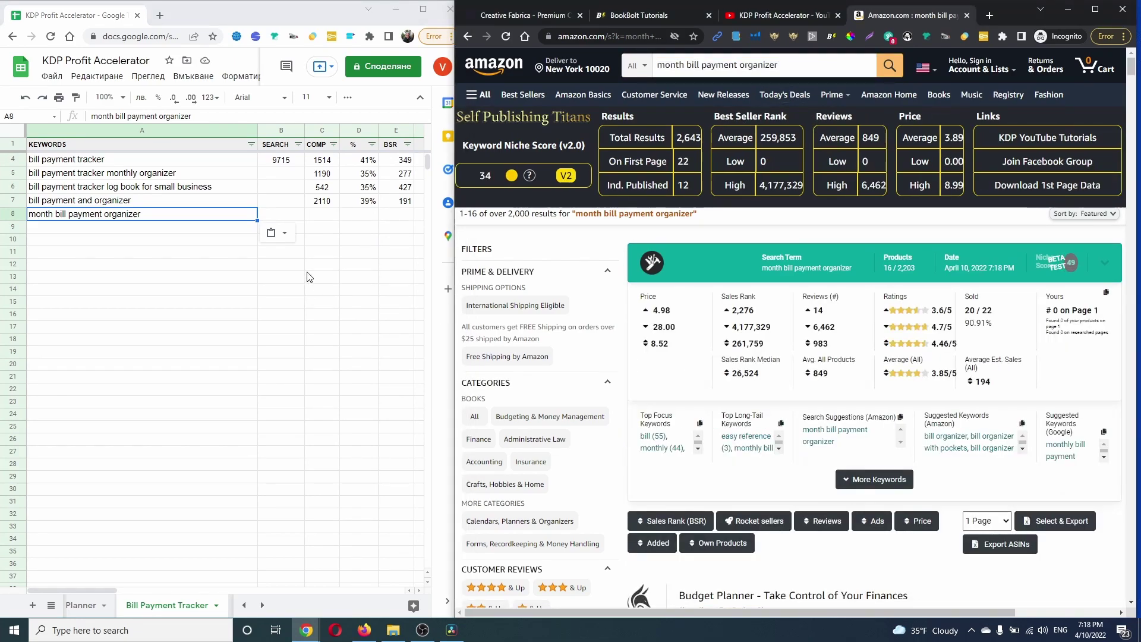
Fill in row 8 for "month bill payment organizer": 34%, BSR 259 and competition 2643.
click(364, 216)
text(34)
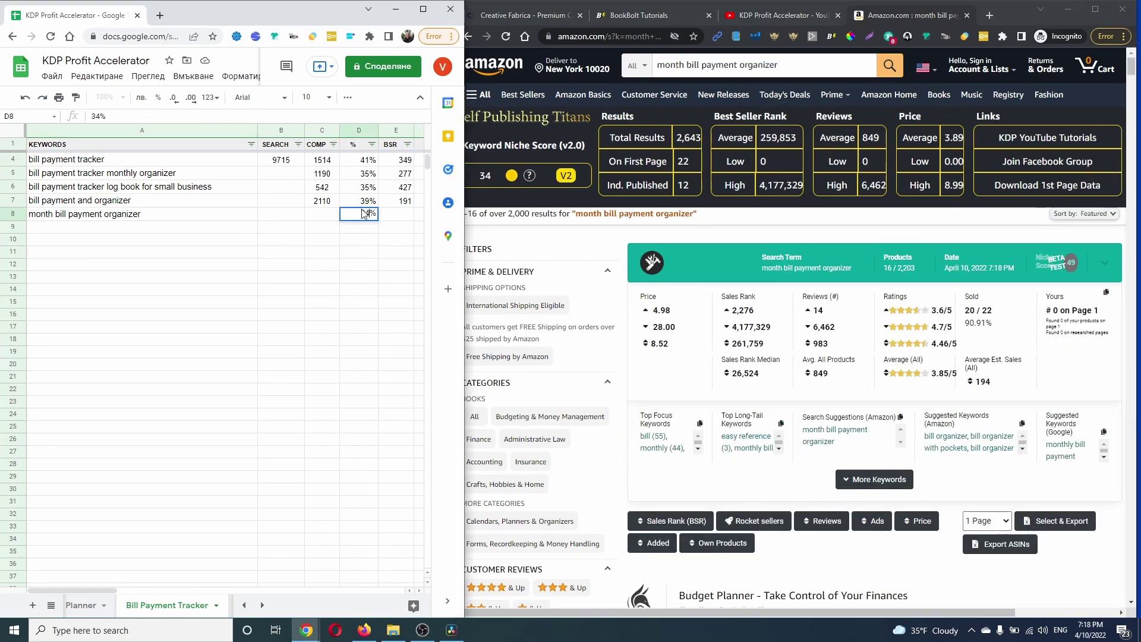
click(394, 216)
text(259)
click(321, 214)
text(2643)
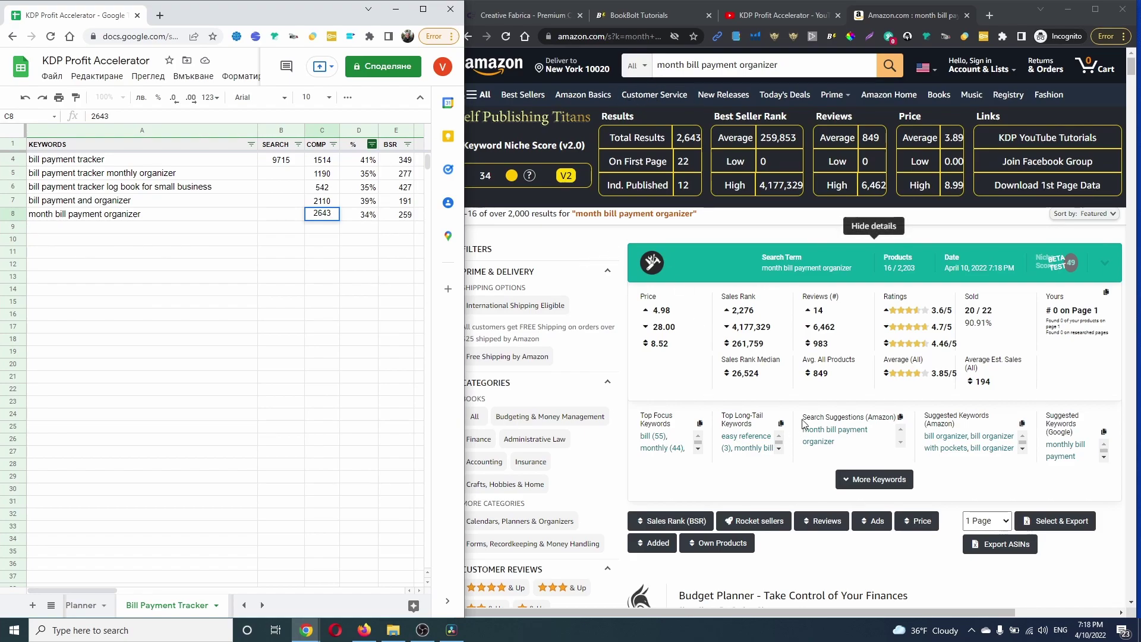
Look through the books listed for "month bill payment organizer", comparing their sales ranks.
scroll(778, 267, down, 15)
scroll(788, 289, down, 10)
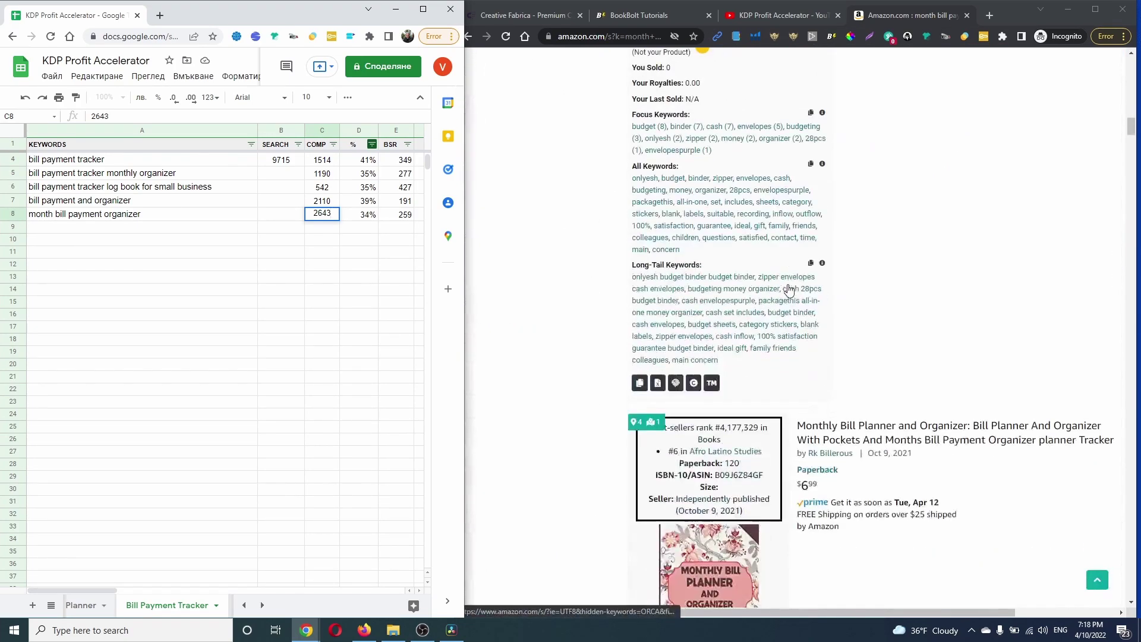
scroll(788, 289, down, 5)
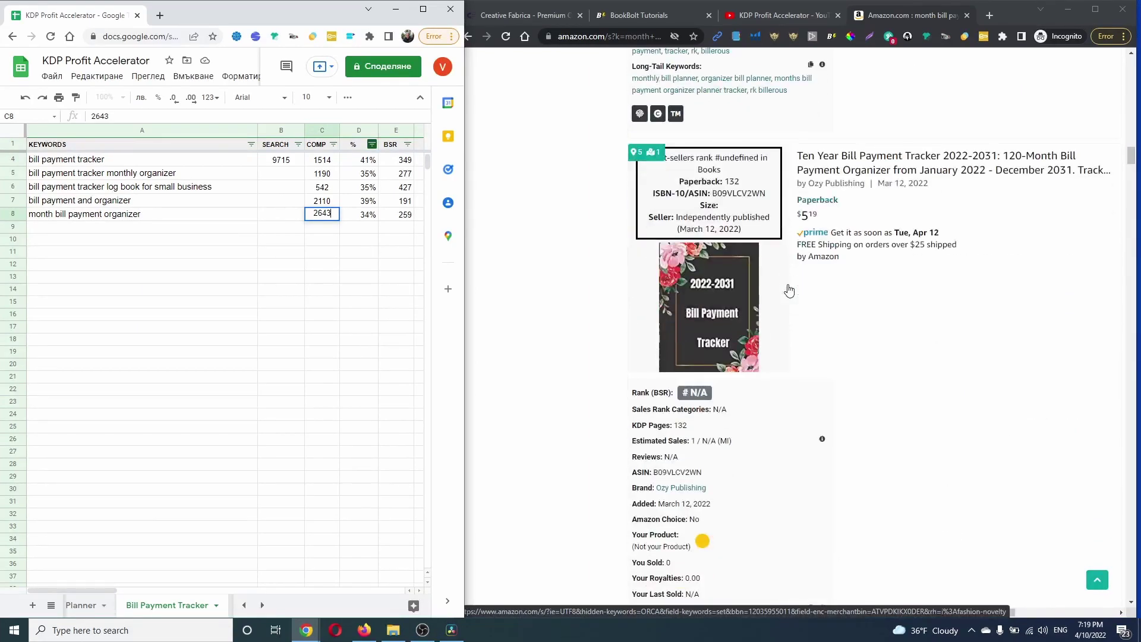
scroll(788, 290, down, 10)
scroll(788, 289, down, 4)
scroll(789, 290, up, 15)
scroll(862, 274, up, 20)
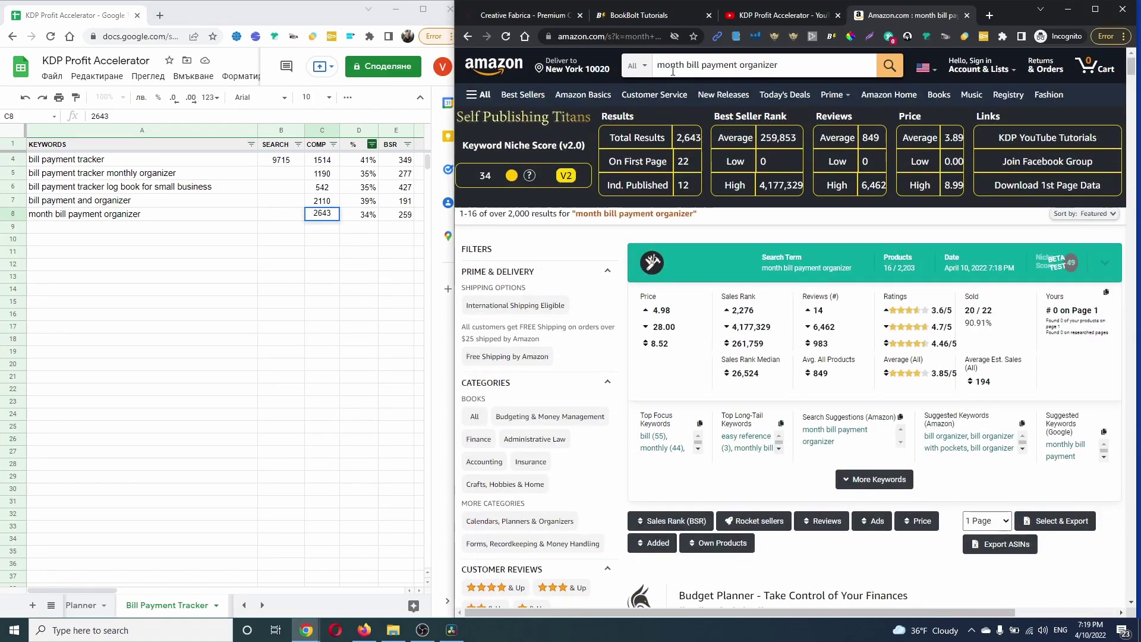
Remove "month" from the search phrase, try the suggested search "bill payment organizer book", and return to the previous results.
double_click(673, 66)
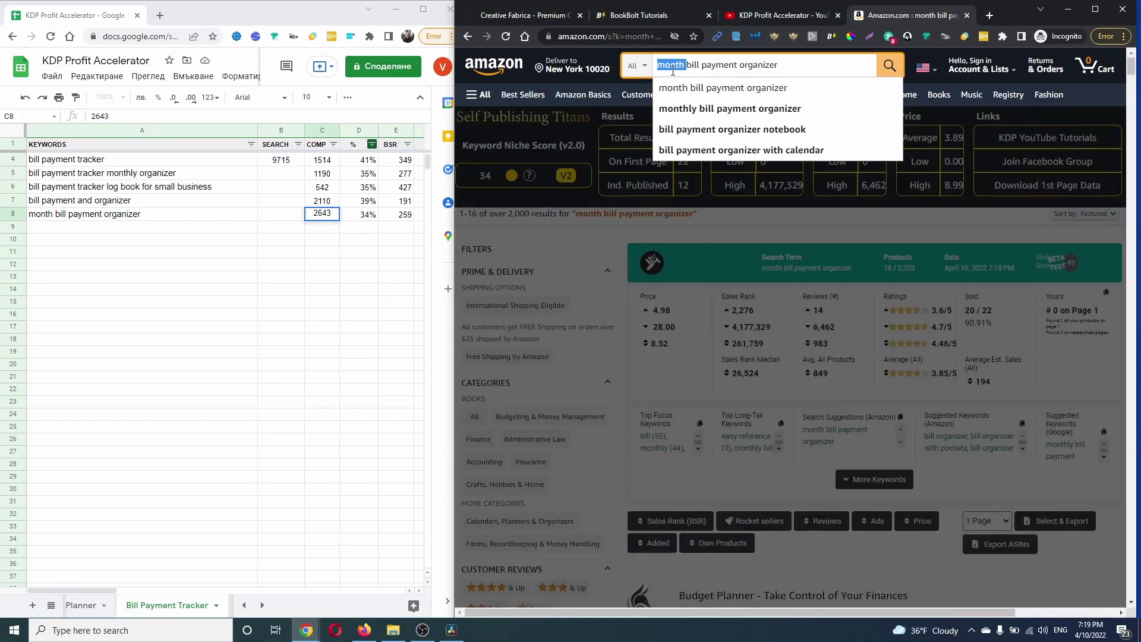
key(BackSpace)
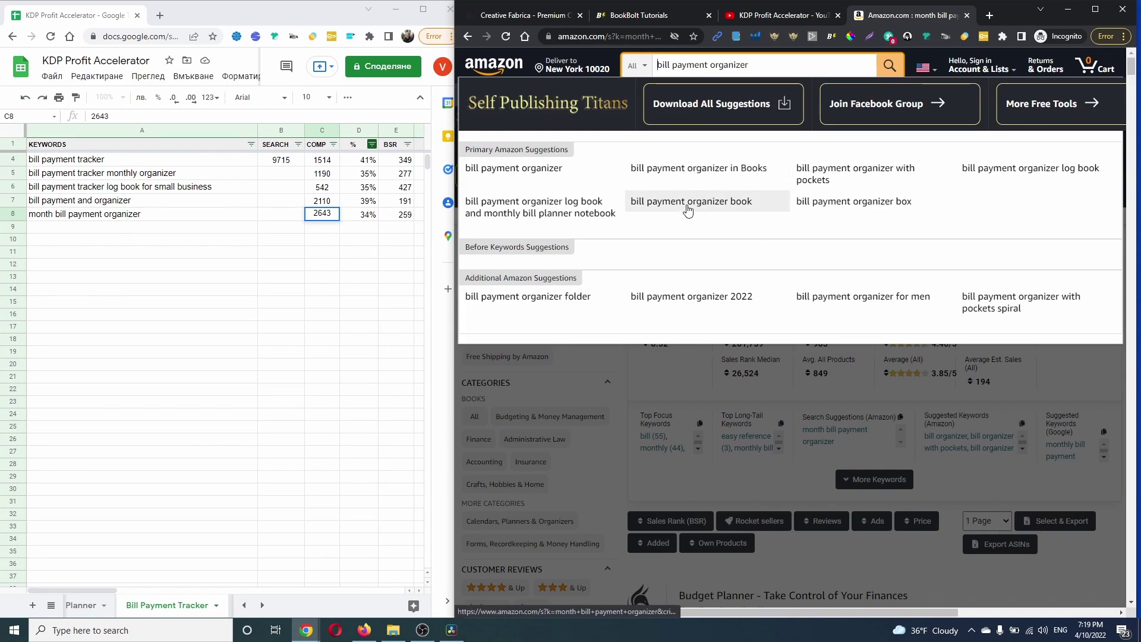
key(Return)
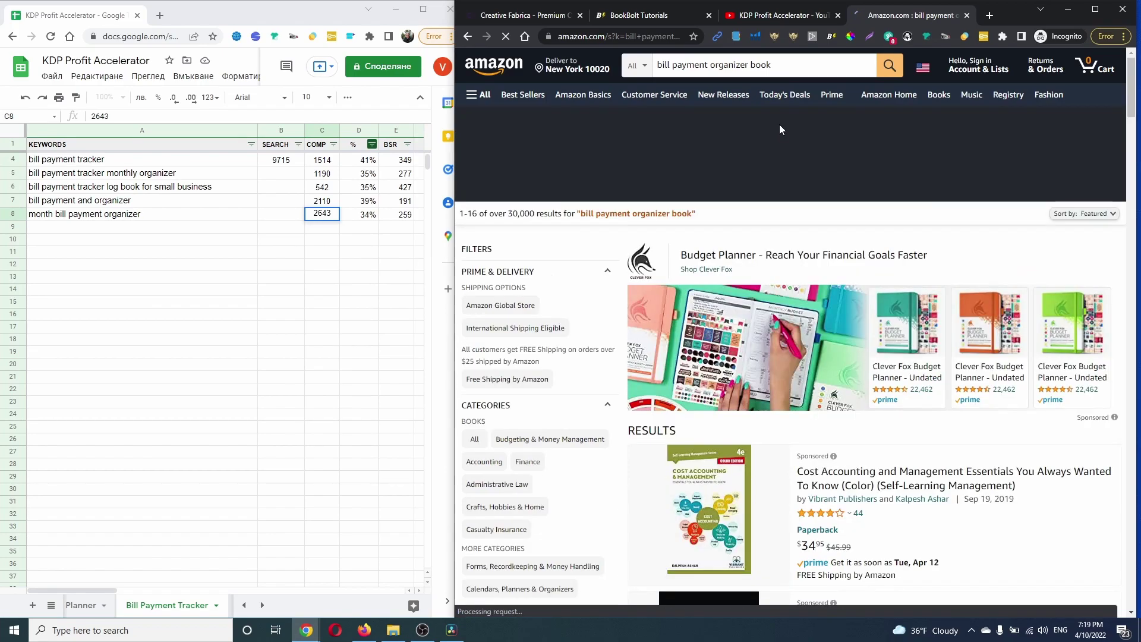
click(468, 36)
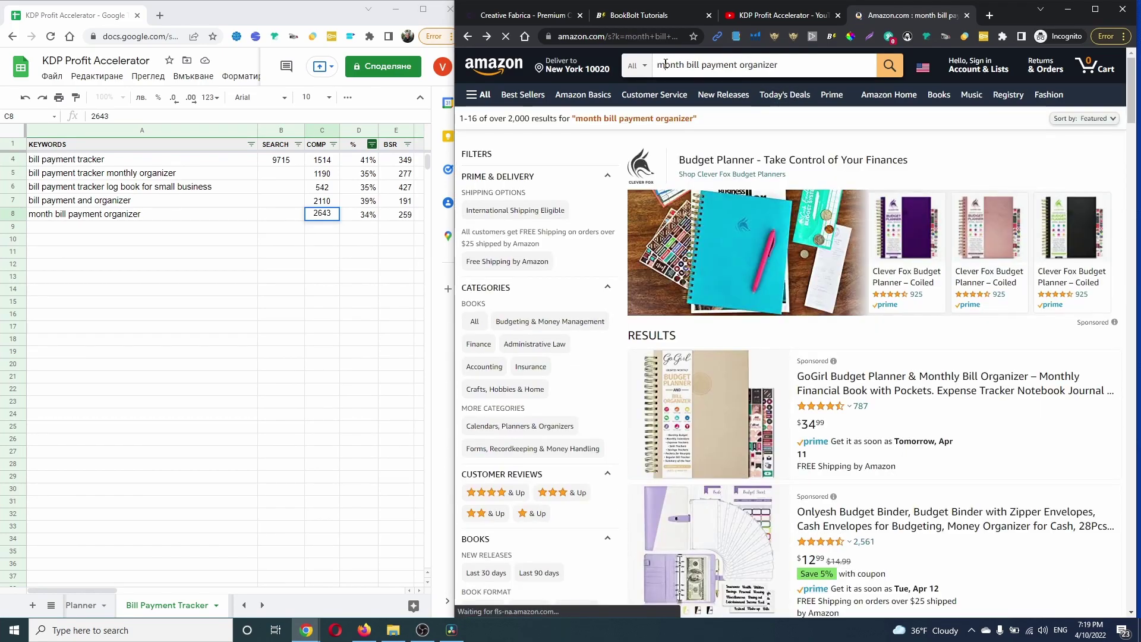
Widen the Amazon window to read the suggestions, search for "bill payment organizer log book and monthly bill planner notebook", and narrow the window again.
double_click(665, 64)
key(BackSpace)
key(ctrl+z)
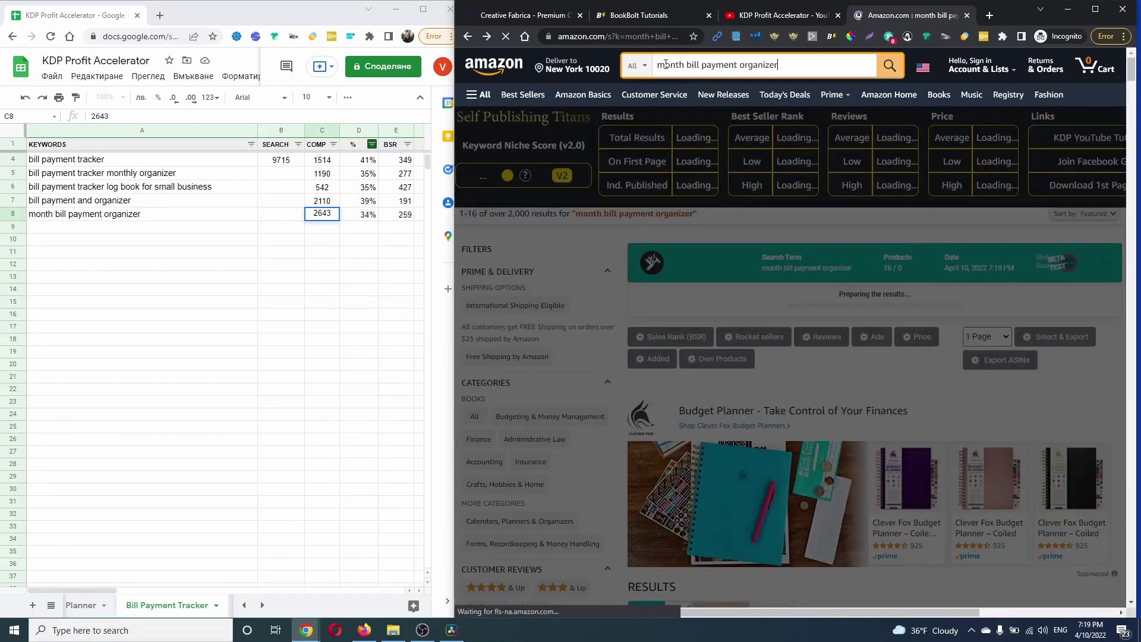
drag(450, 181, 116, 176)
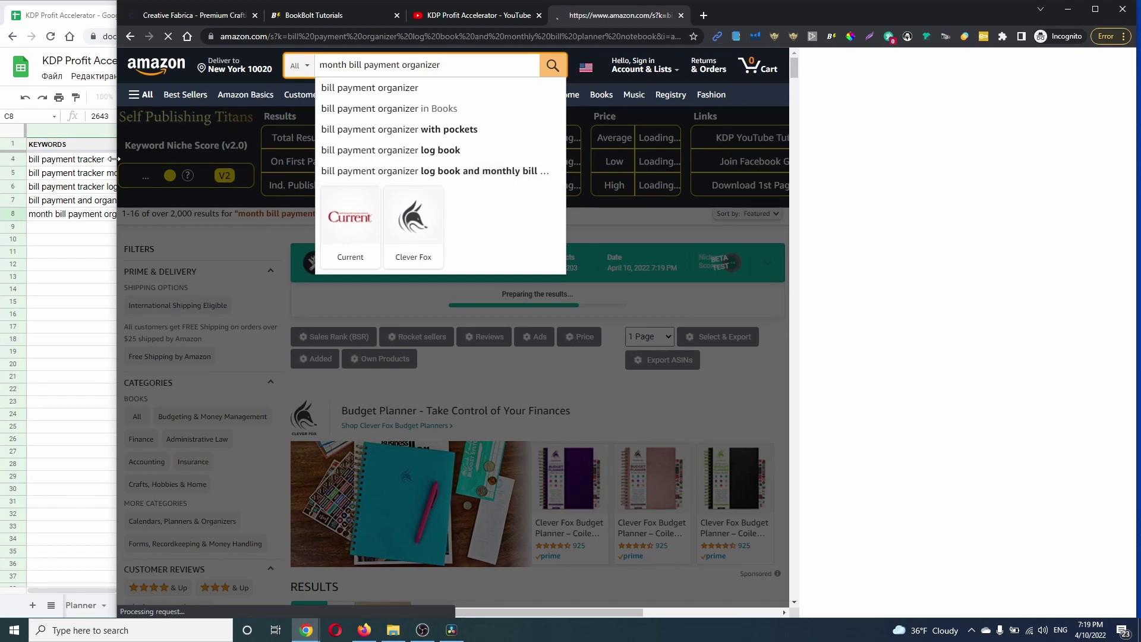
click(522, 172)
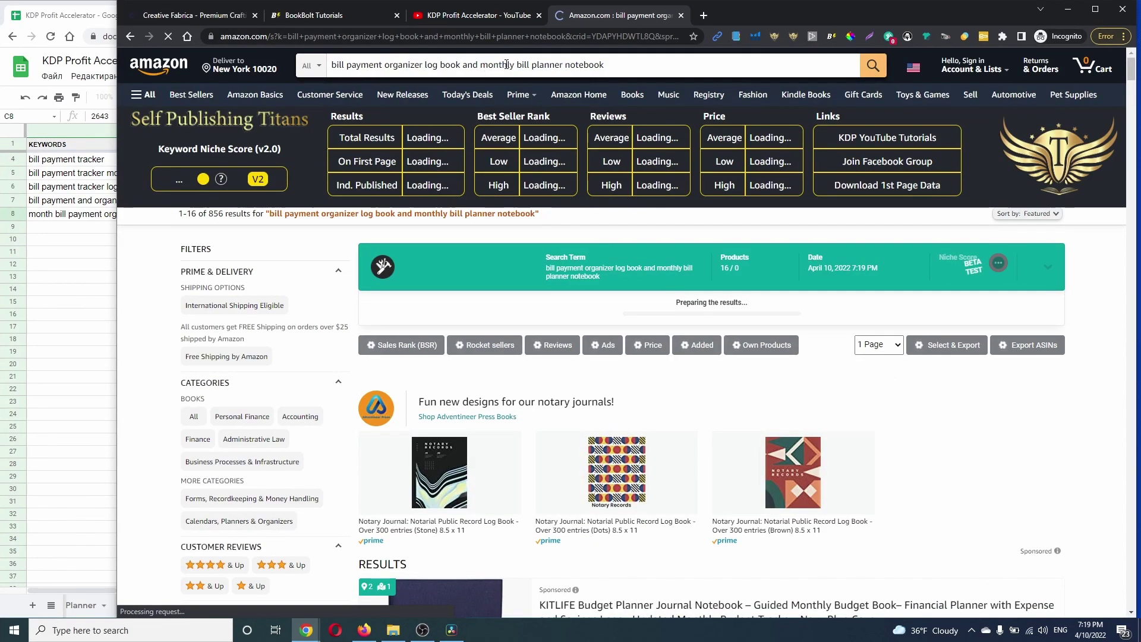
drag(110, 171, 442, 182)
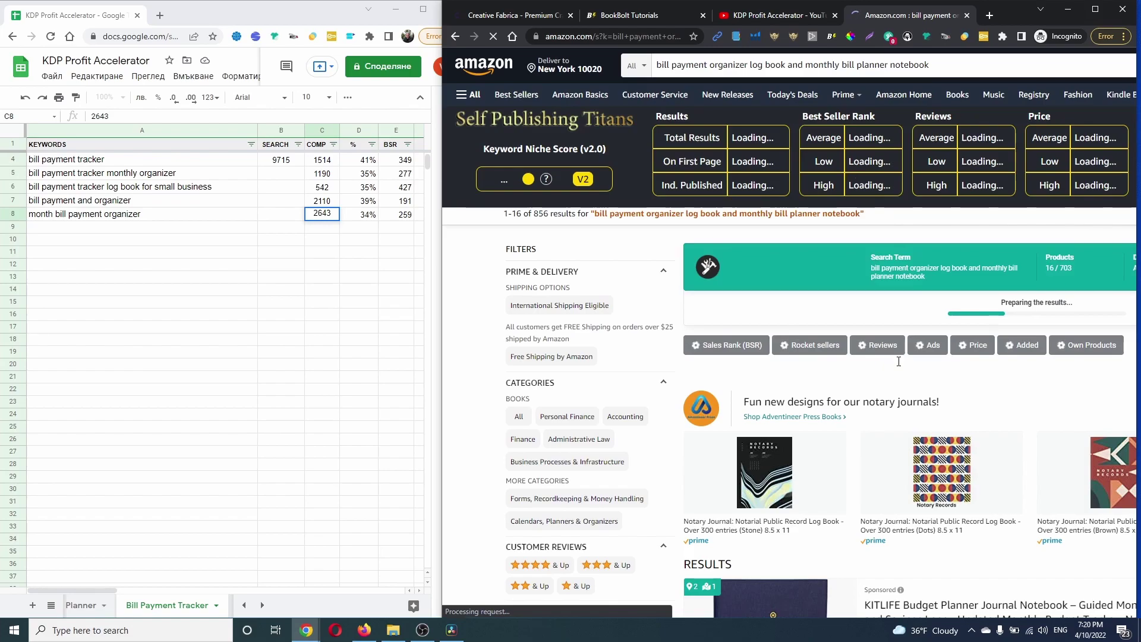
Widen the Amazon window and open the floral "Bill Payments Tracker" and the black and gold "Bill Payments Tracker" listings in new tabs.
scroll(918, 429, down, 12)
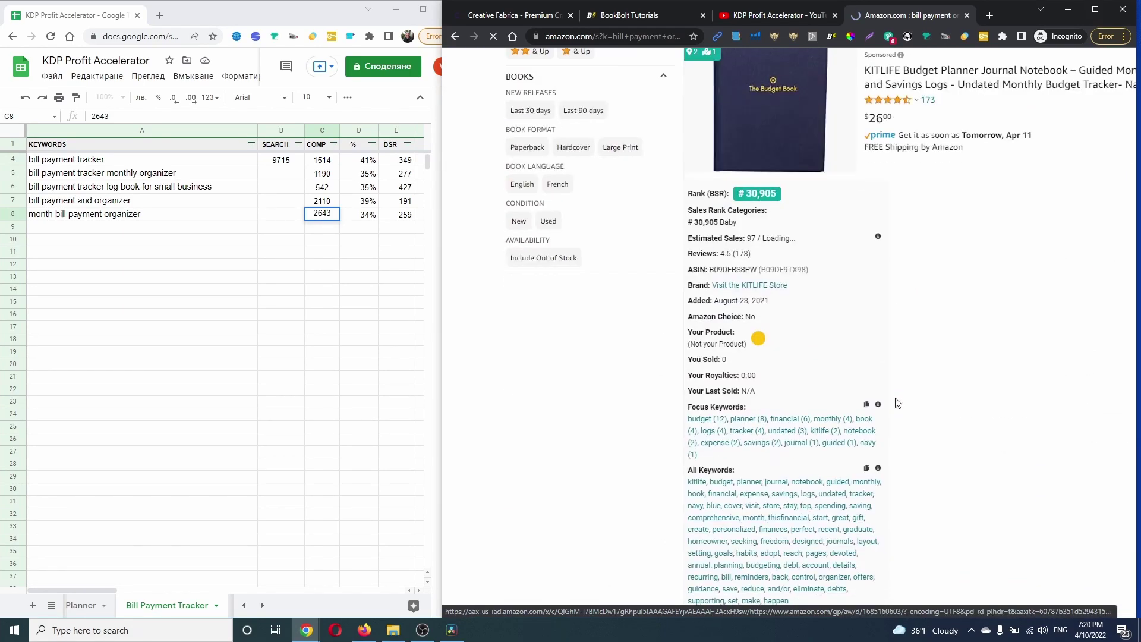
scroll(512, 408, down, 19)
scroll(536, 395, up, 5)
scroll(539, 393, down, 1)
scroll(539, 393, down, 1)
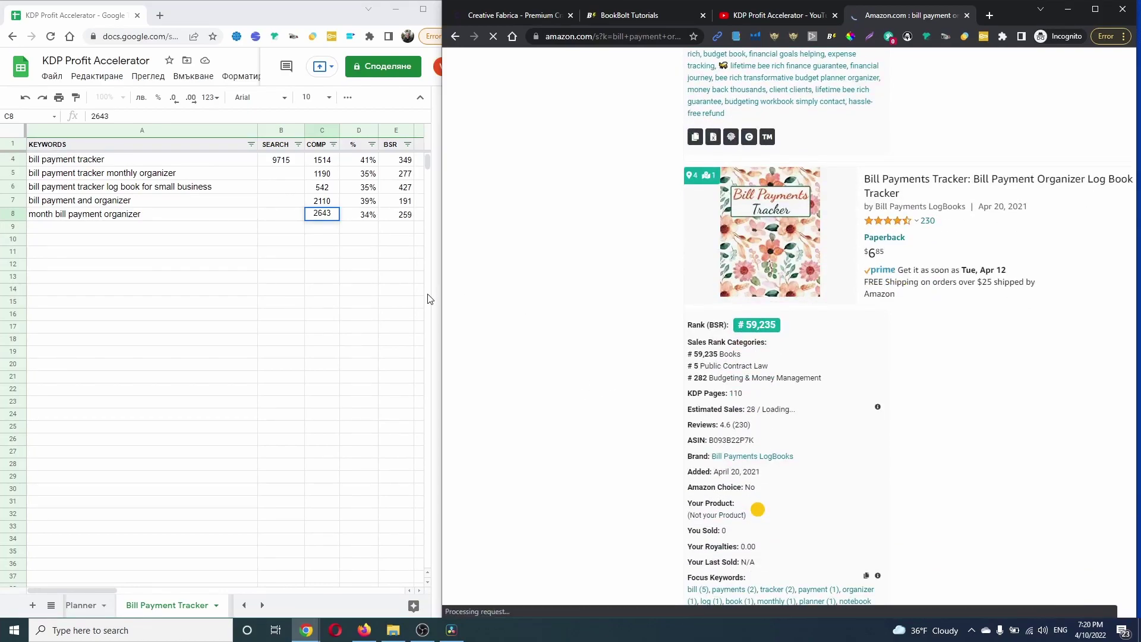
drag(443, 299, 232, 298)
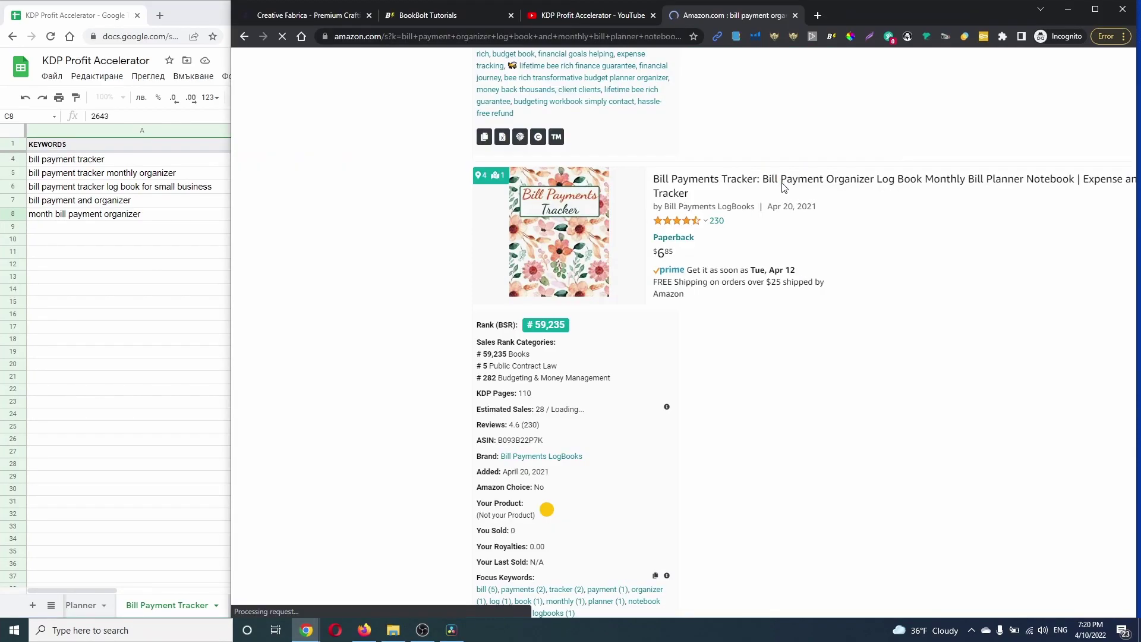
middle_click(569, 206)
scroll(374, 282, down, 20)
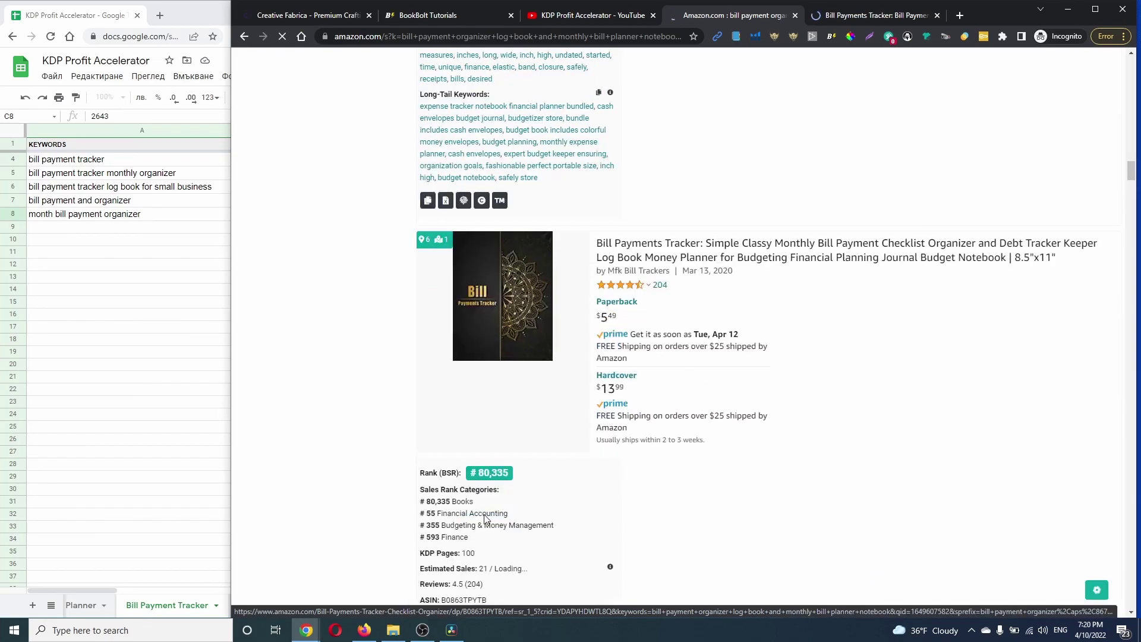
middle_click(492, 297)
Open BG Publishing's "Monthly Bill Payment & Organizer" listing in a new tab and narrow the Amazon window to show the spreadsheet columns.
scroll(342, 280, down, 14)
scroll(347, 289, down, 18)
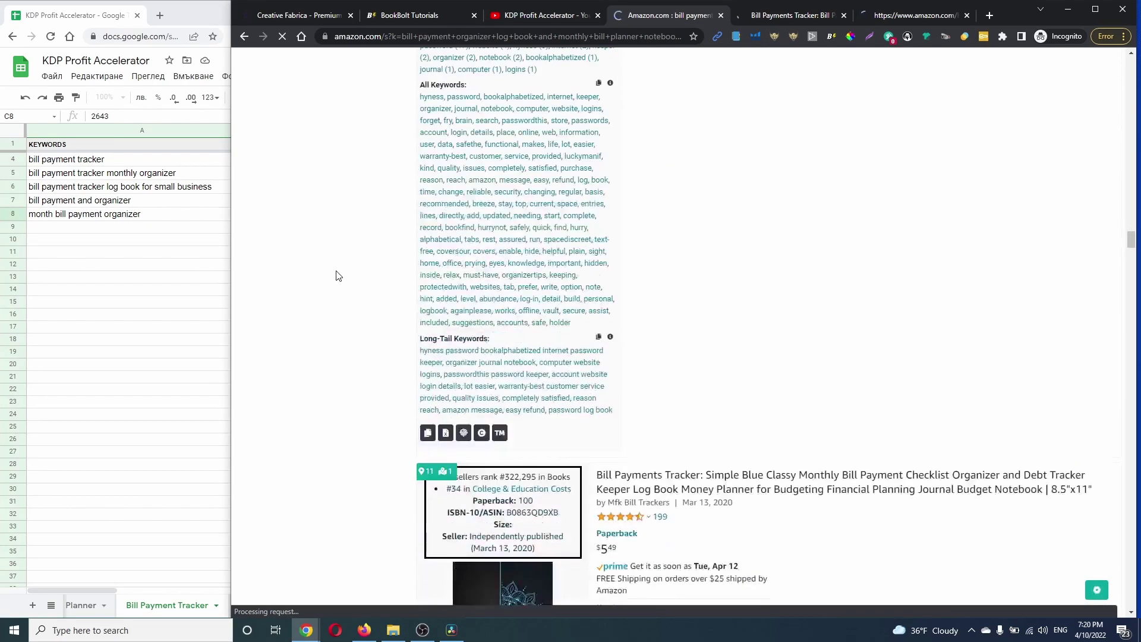
scroll(339, 274, down, 5)
scroll(339, 272, down, 14)
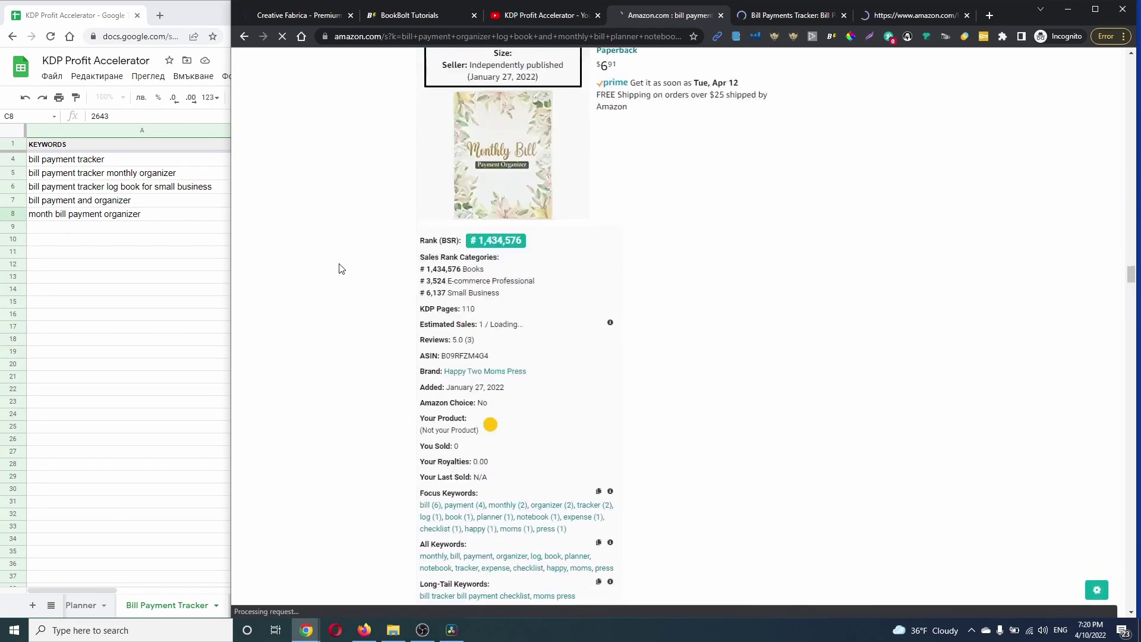
scroll(342, 269, down, 15)
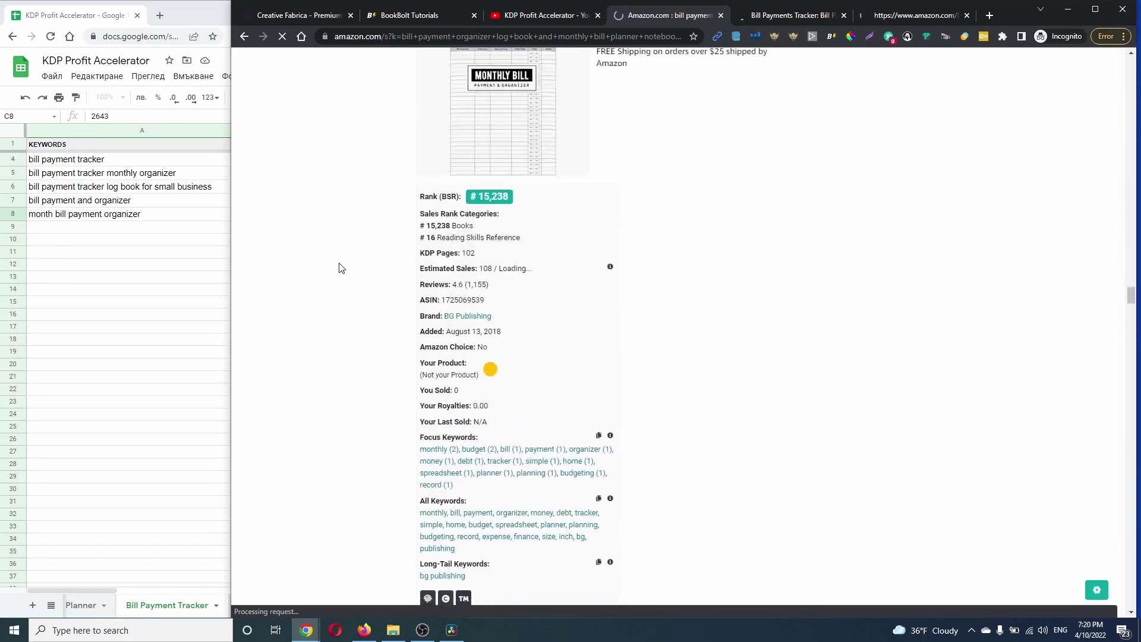
scroll(341, 267, up, 3)
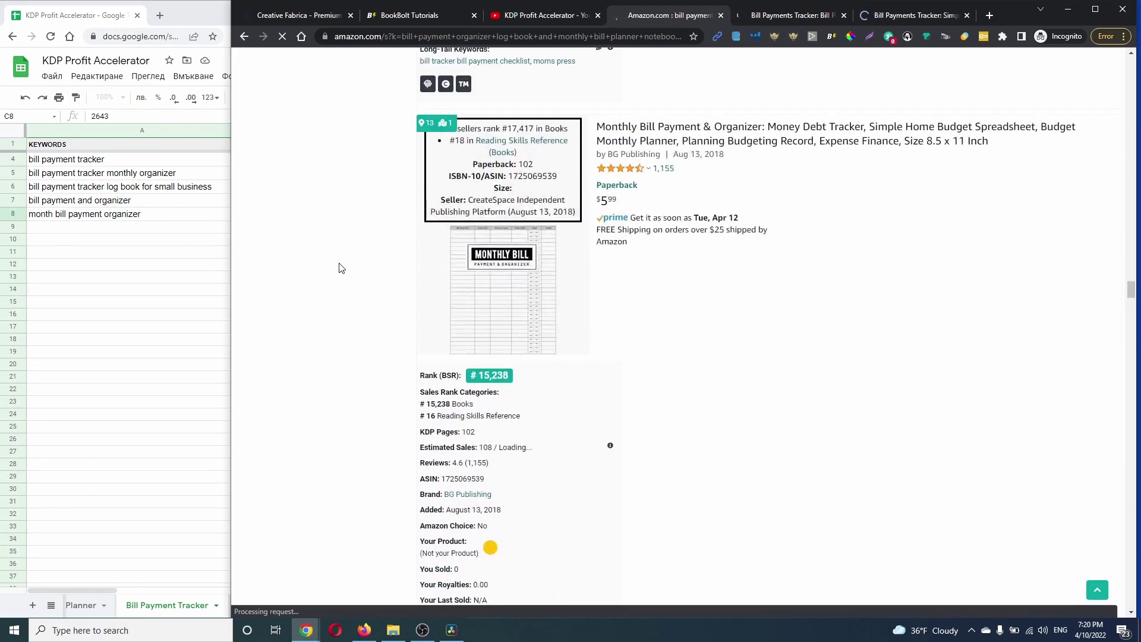
middle_click(509, 306)
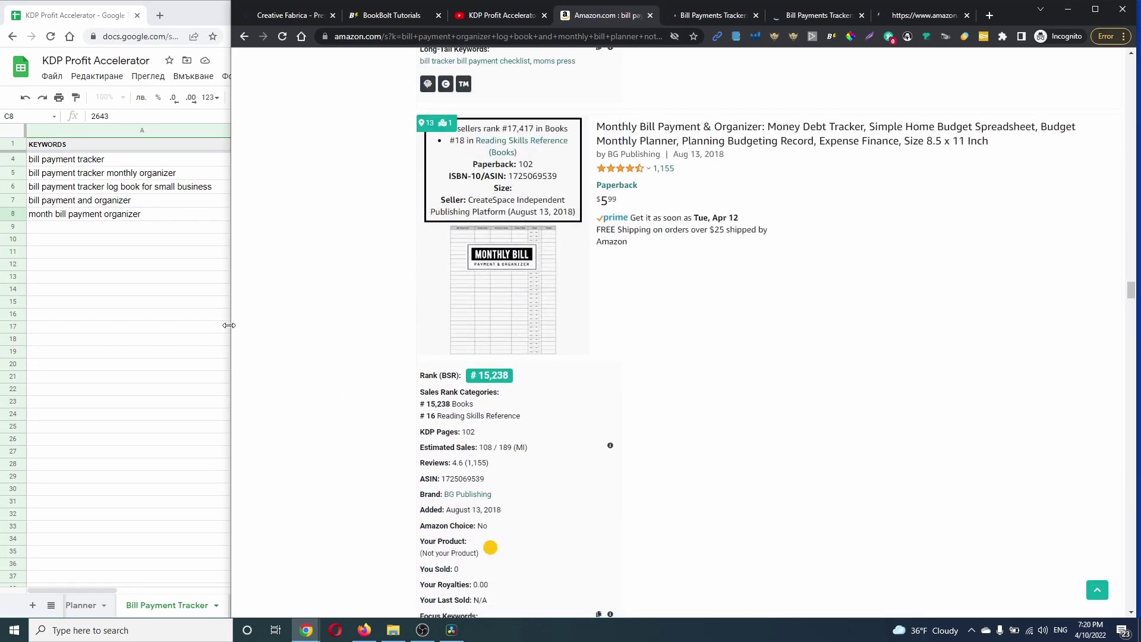
drag(235, 323, 427, 321)
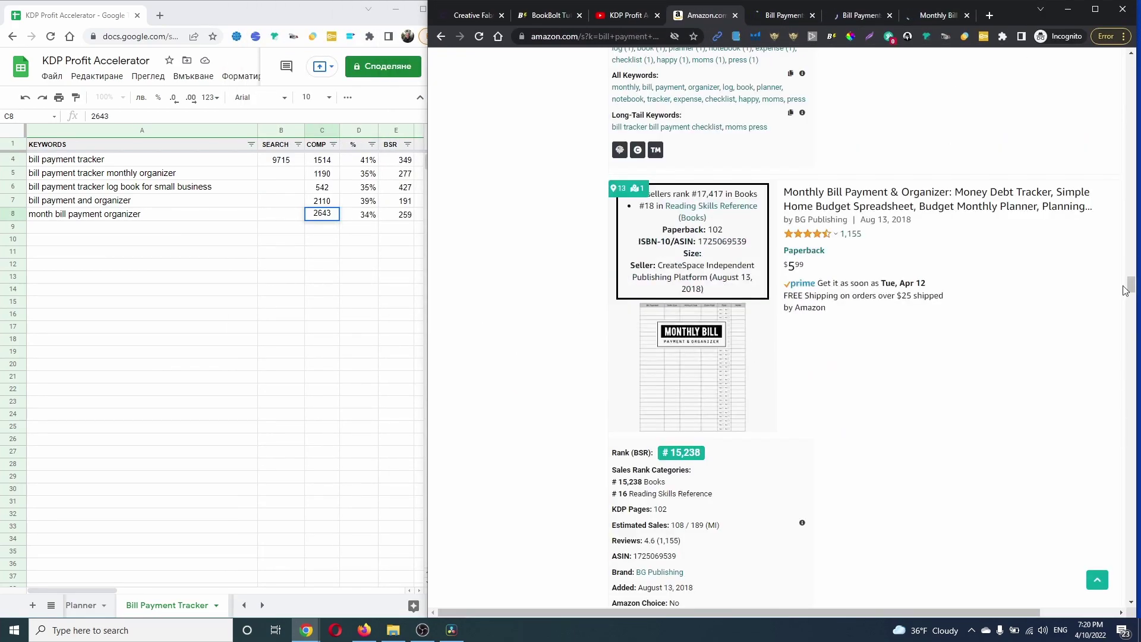
drag(1132, 294, 1137, 59)
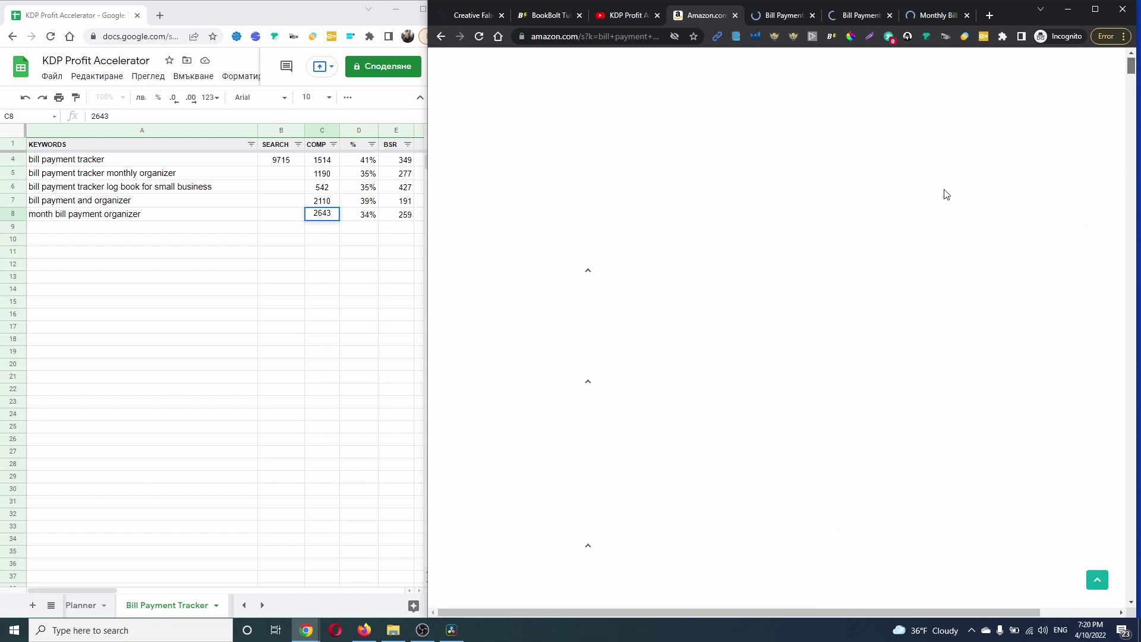
Copy "Expense and Bill Tracker" from the floral tracker's title and search Amazon for the suggestion "expense and bill tracker".
click(840, 18)
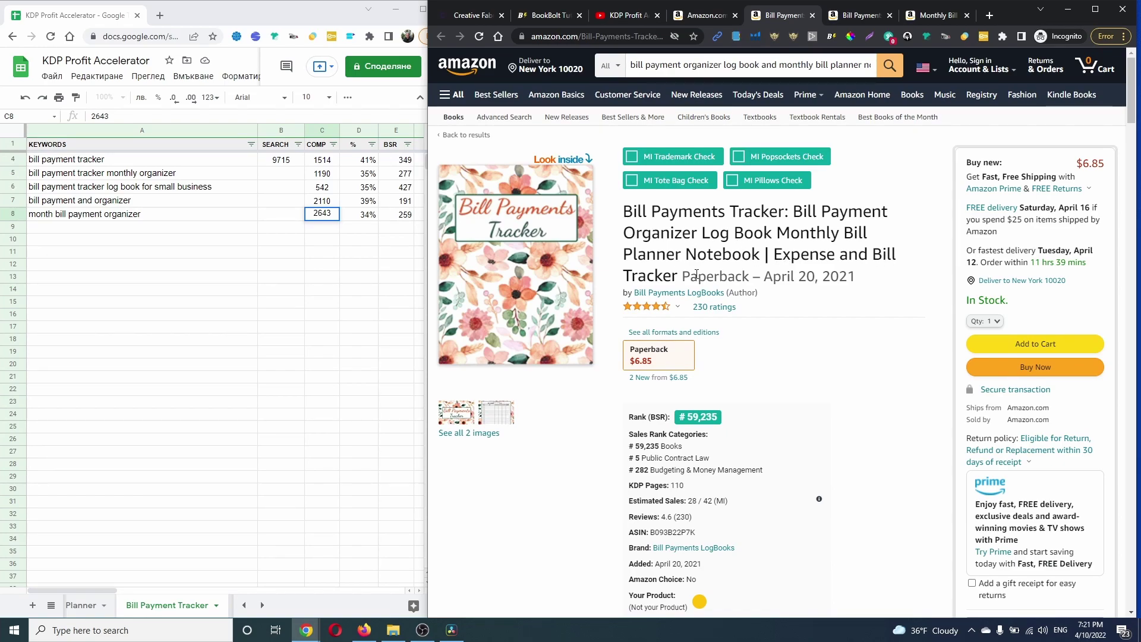
drag(777, 256, 678, 278)
right_click(678, 277)
click(690, 287)
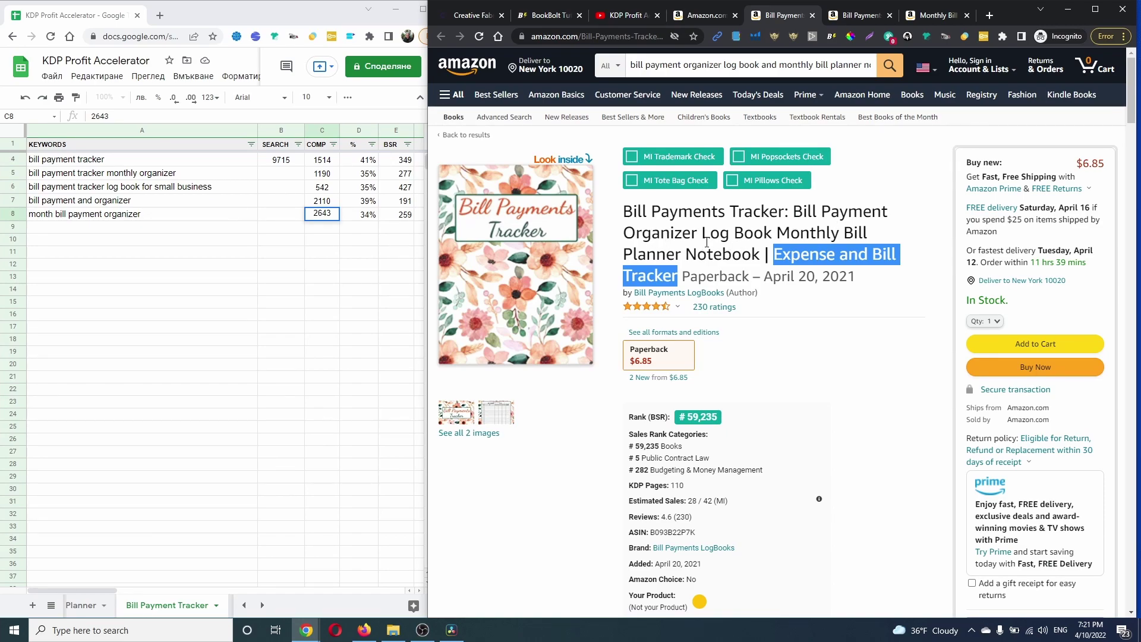
triple_click(674, 69)
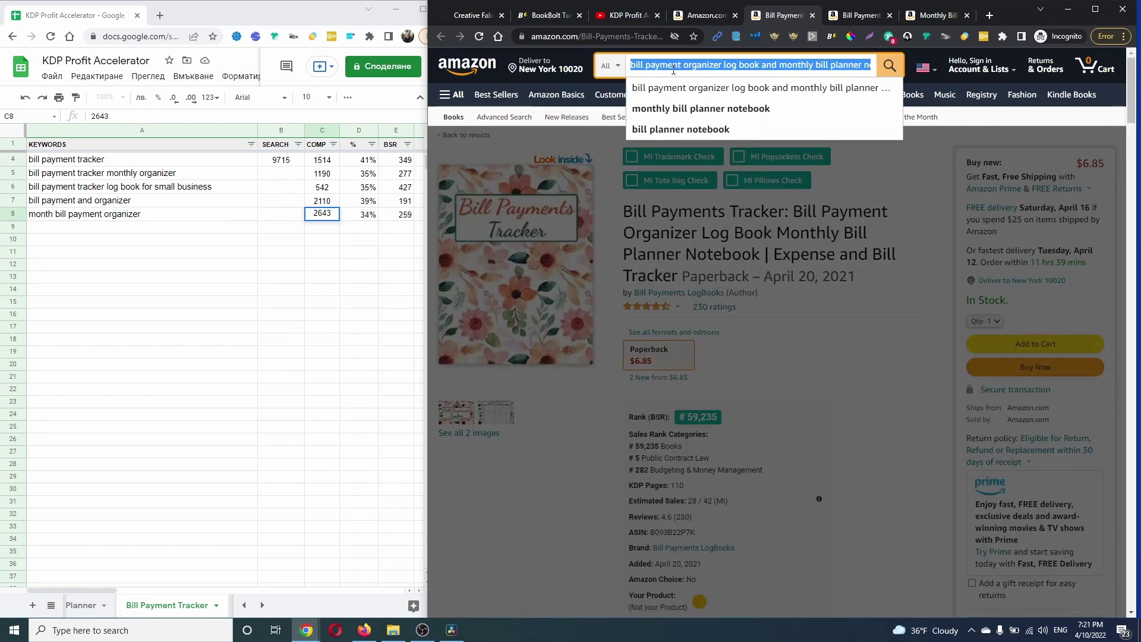
key(ctrl+v)
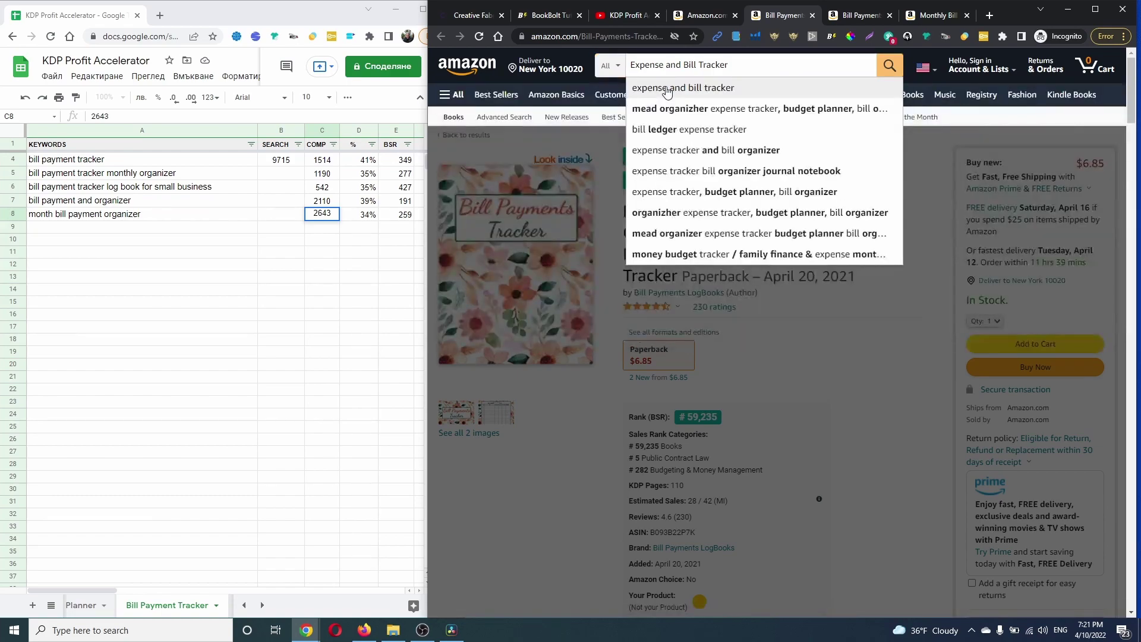
click(713, 90)
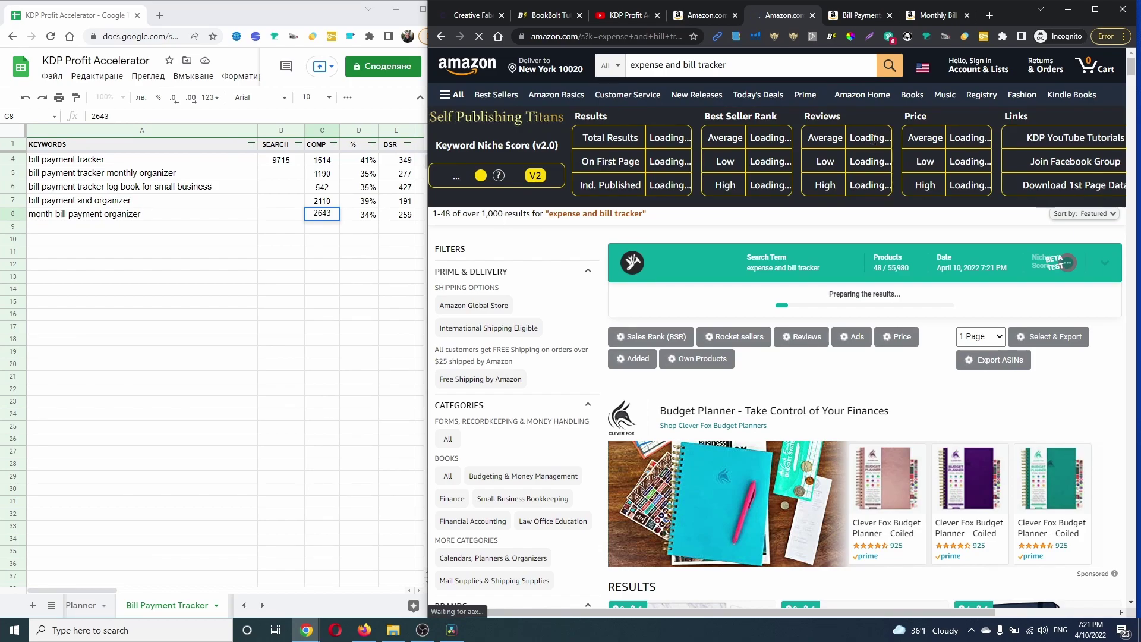
Copy "Budgeting Financial Planning Journal Budget Notebook" from the black and gold tracker's title into the Amazon search field.
click(856, 14)
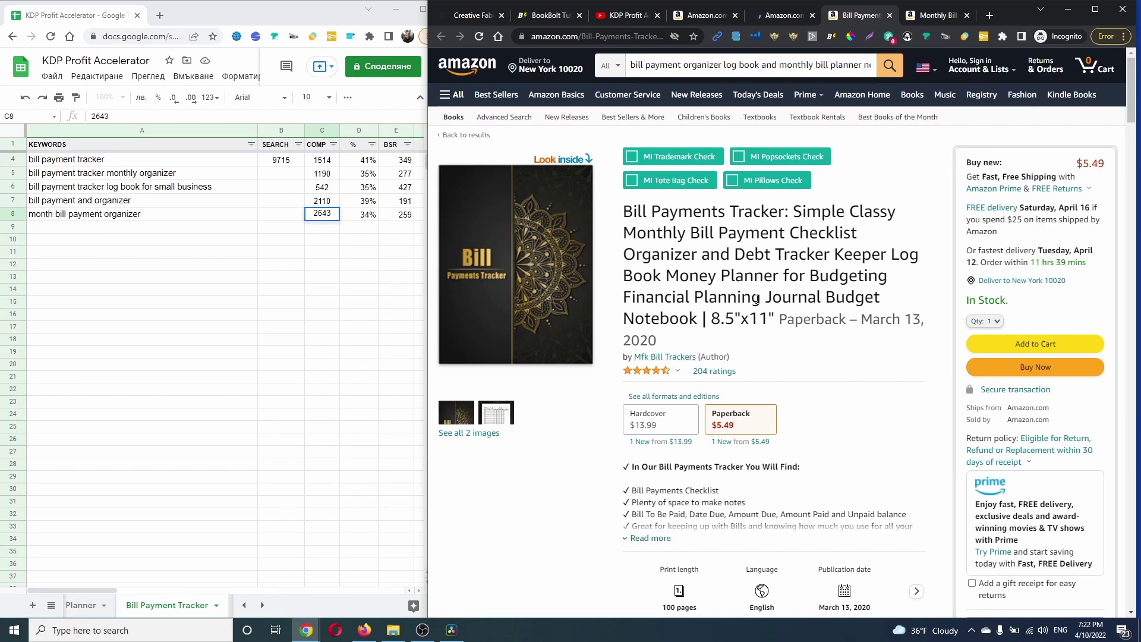
drag(626, 300, 698, 321)
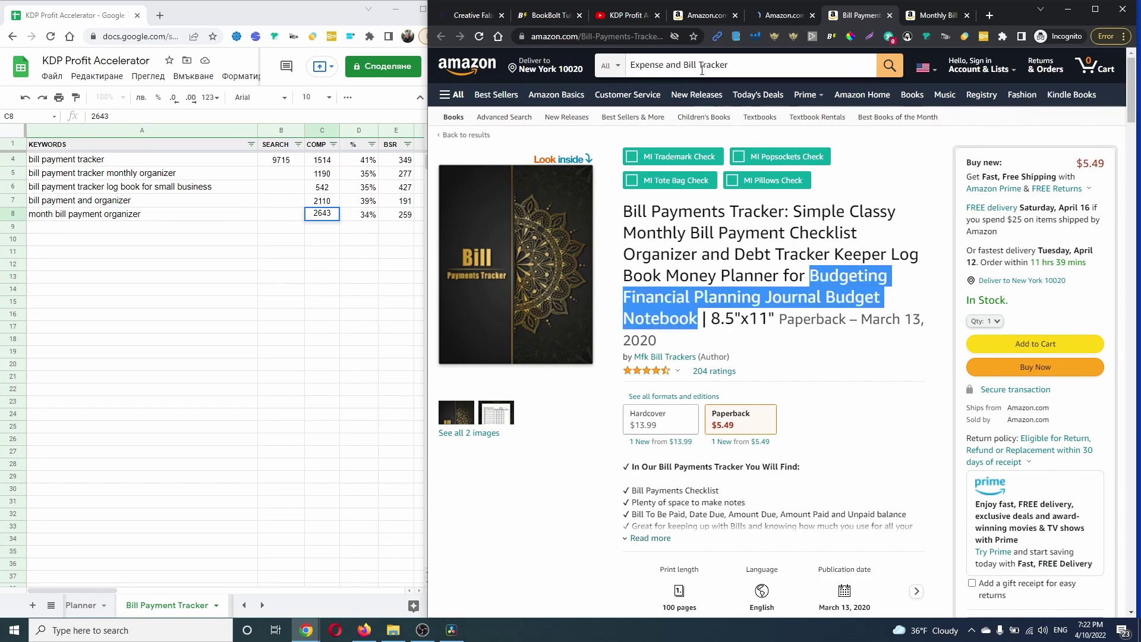
triple_click(702, 70)
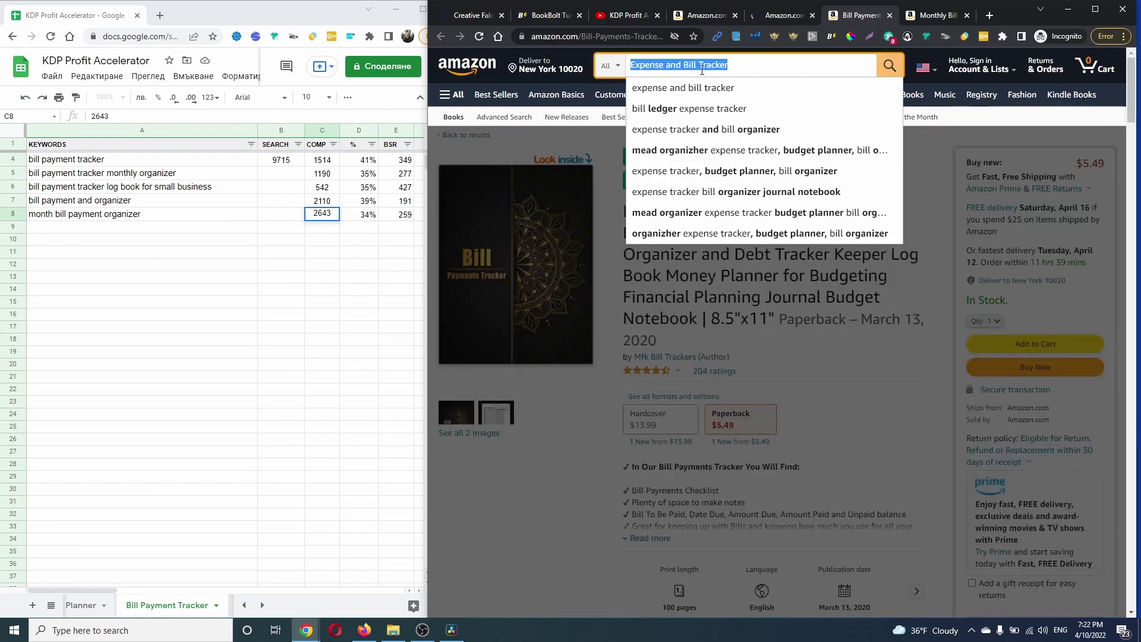
key(ctrl+v)
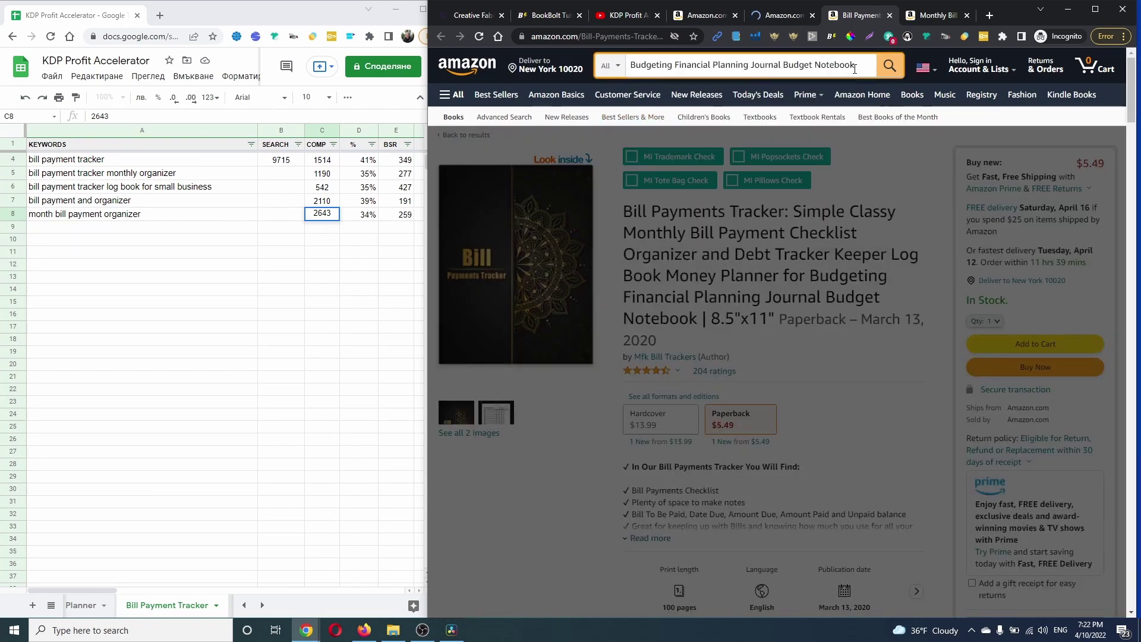
Shorten the phrase to "Budgeting Financial Pl", try the suggested search "budgeting journal and financial planner budget", and close its results tab.
double_click(644, 64)
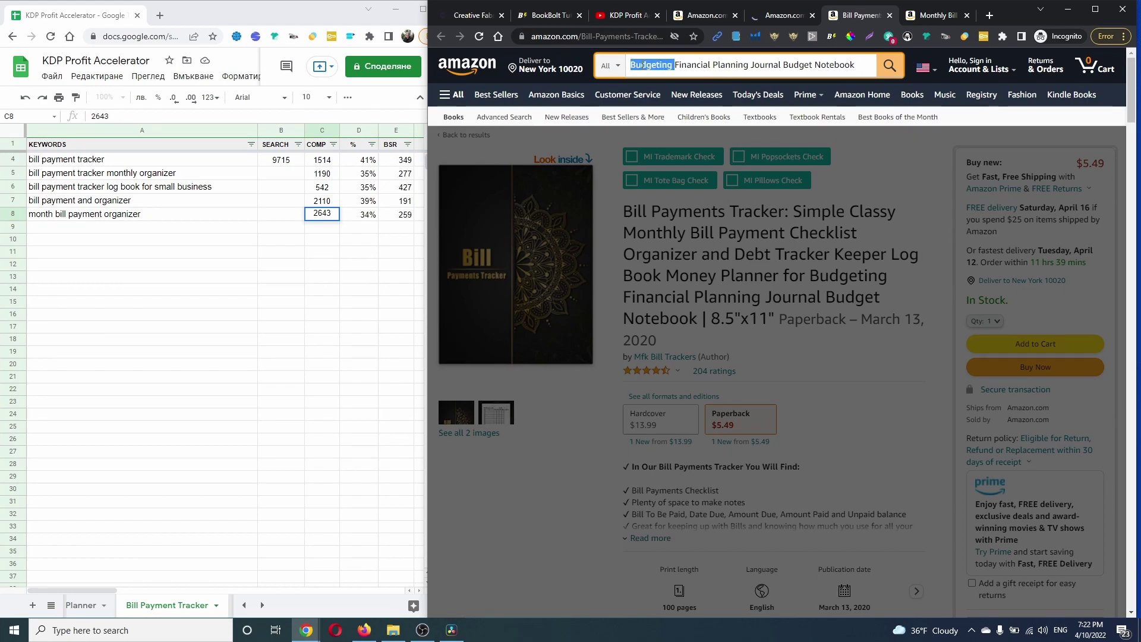
click(684, 65)
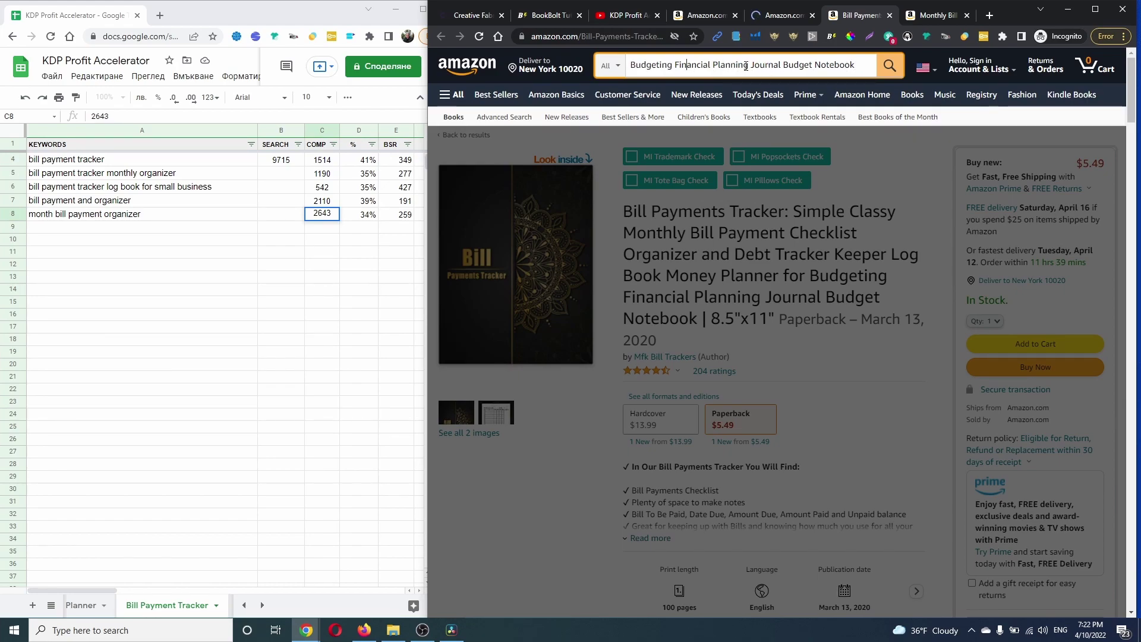
drag(751, 66, 873, 59)
key(BackSpace)
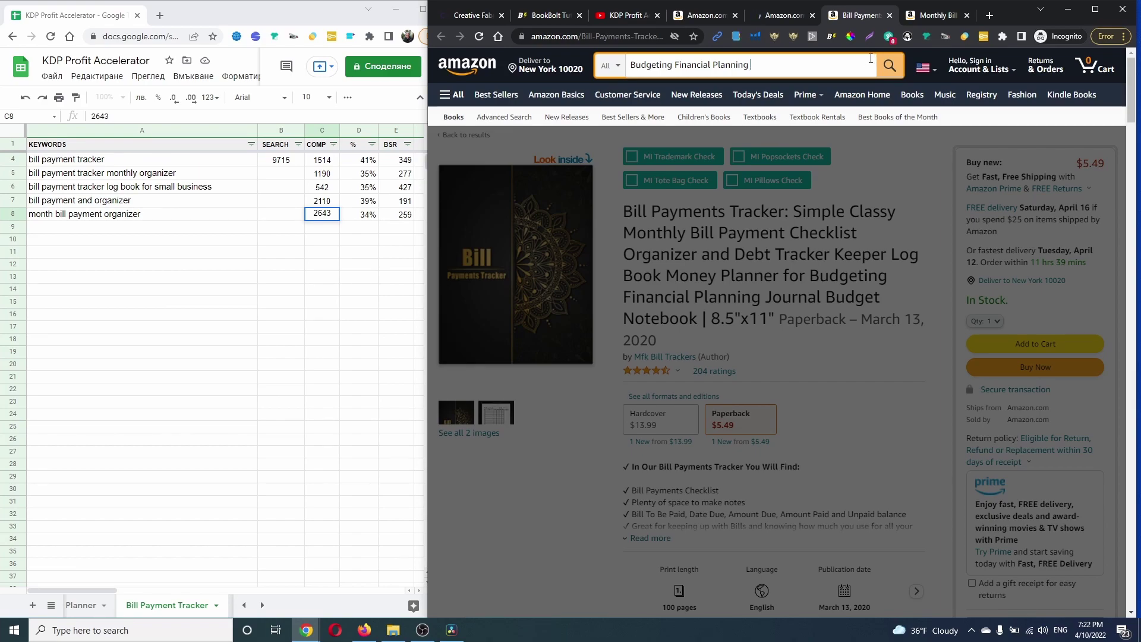
key(BackSpace)
key(BackSpace)
key(BackSpace)
key(BackSpace)
key(BackSpace)
key(BackSpace)
key(BackSpace)
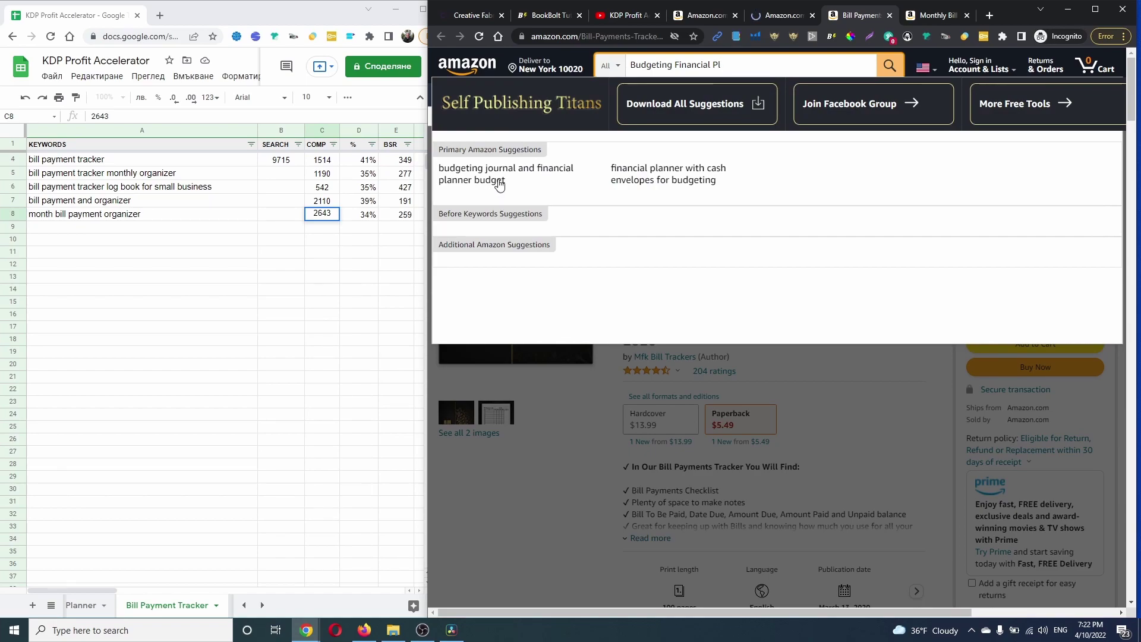
click(499, 180)
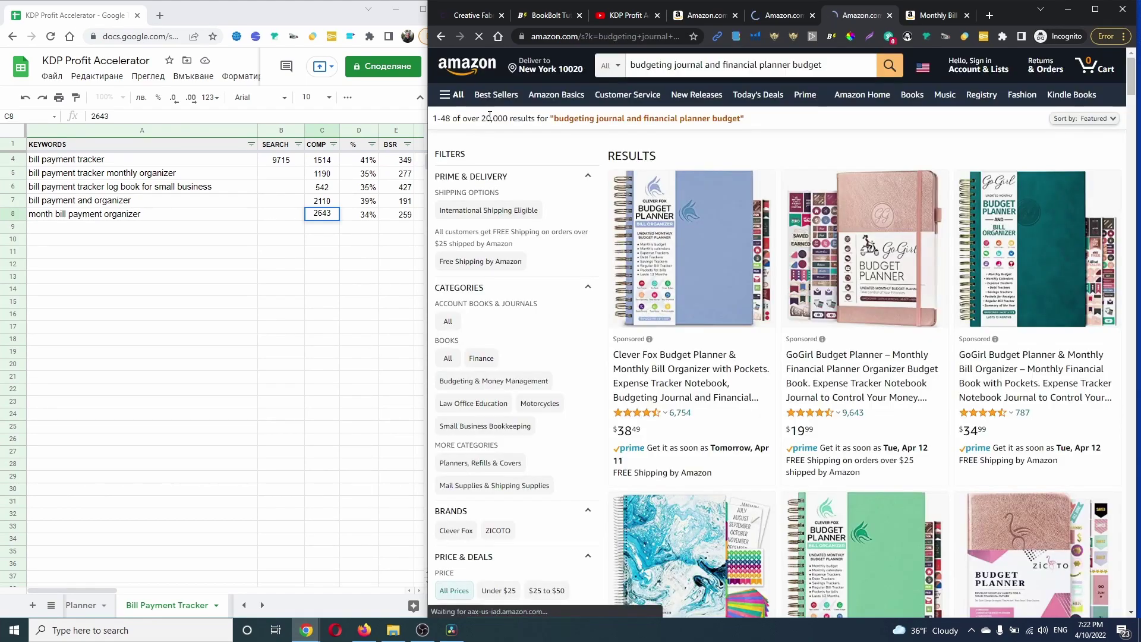
click(851, 37)
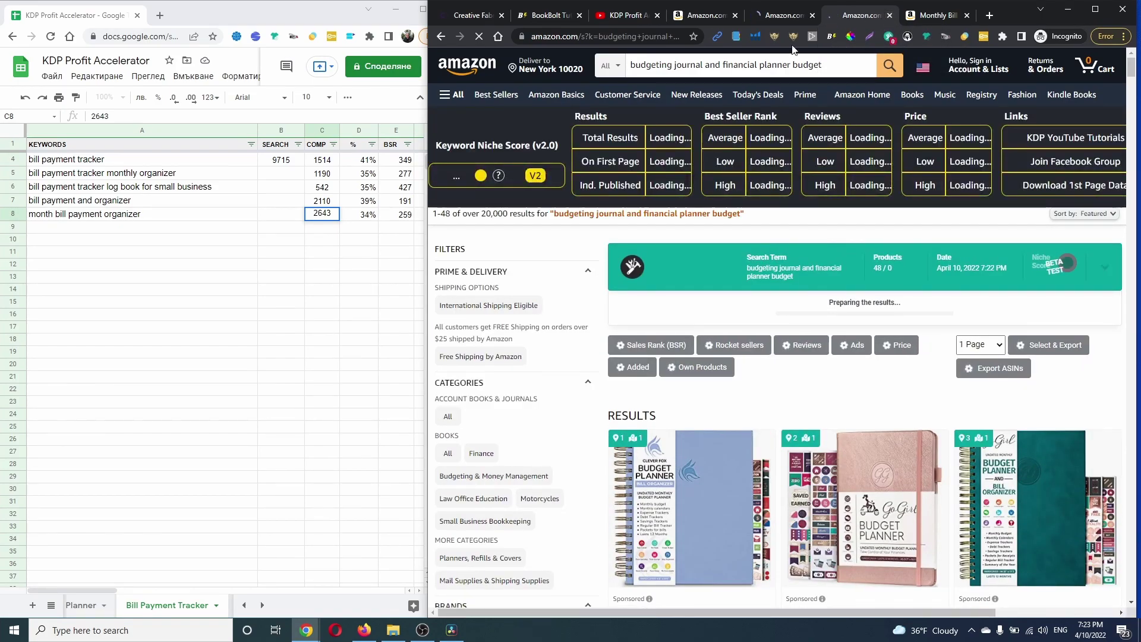
click(890, 15)
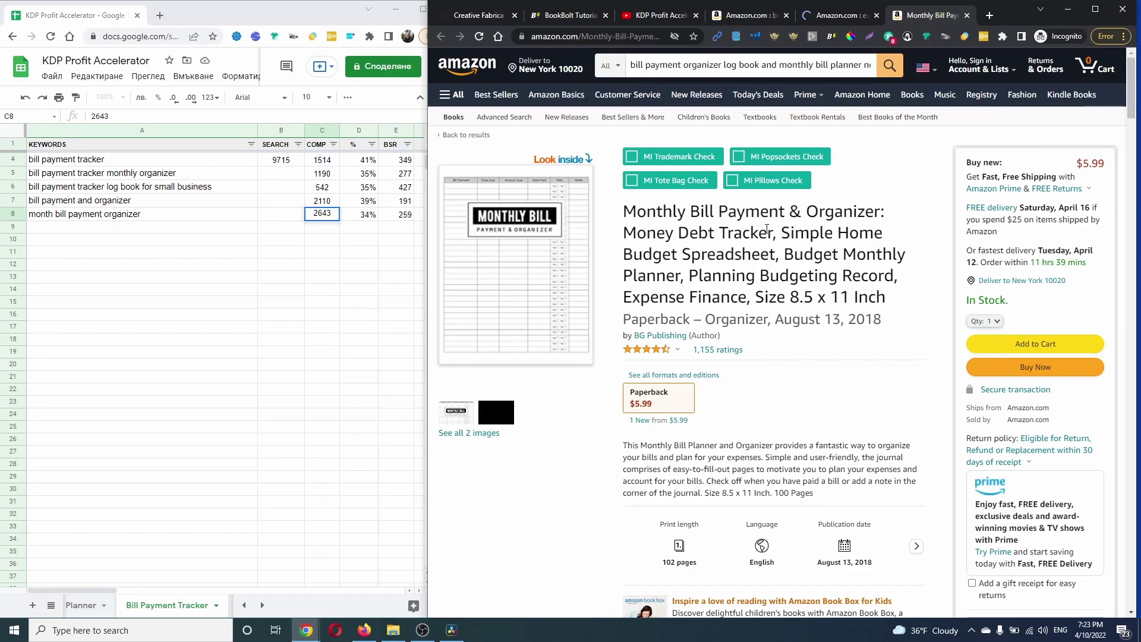
Copy "Monthly Bill Payment & Organizer" from the book's title and search Amazon for the matching suggestion.
drag(625, 214, 871, 212)
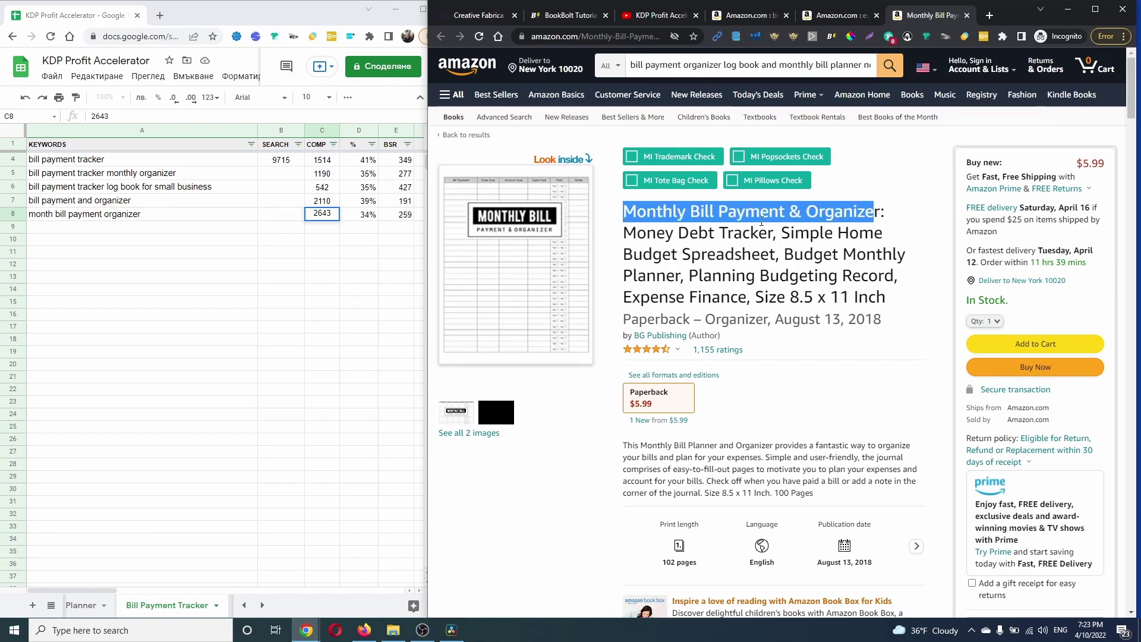
click(629, 213)
drag(636, 212, 881, 213)
right_click(872, 215)
click(898, 223)
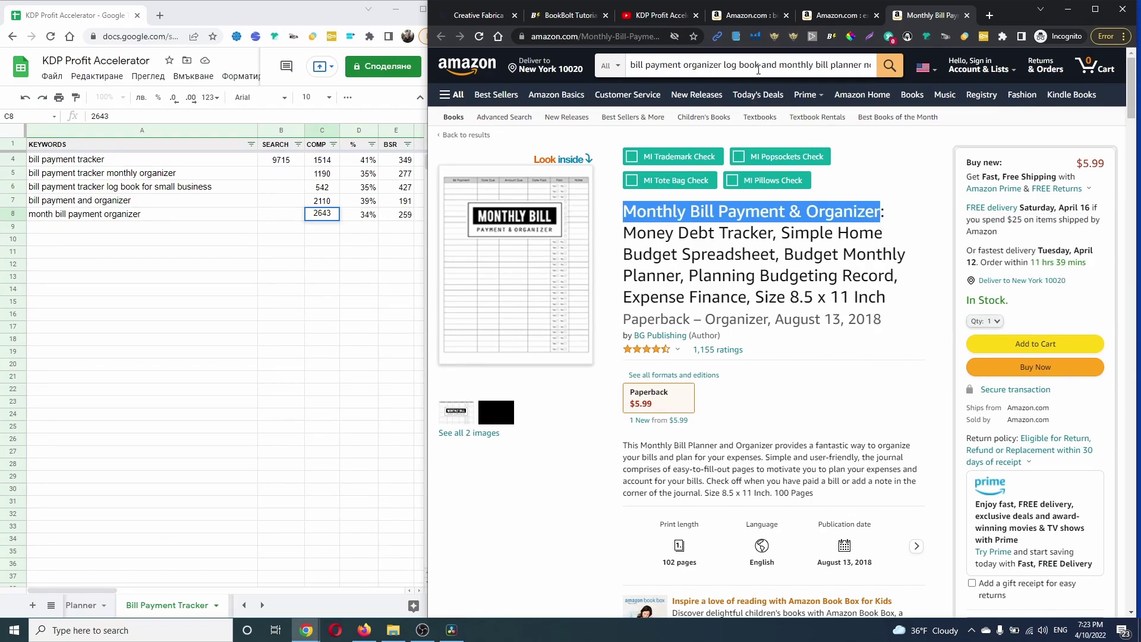
click(759, 71)
key(ctrl+a)
key(ctrl+v)
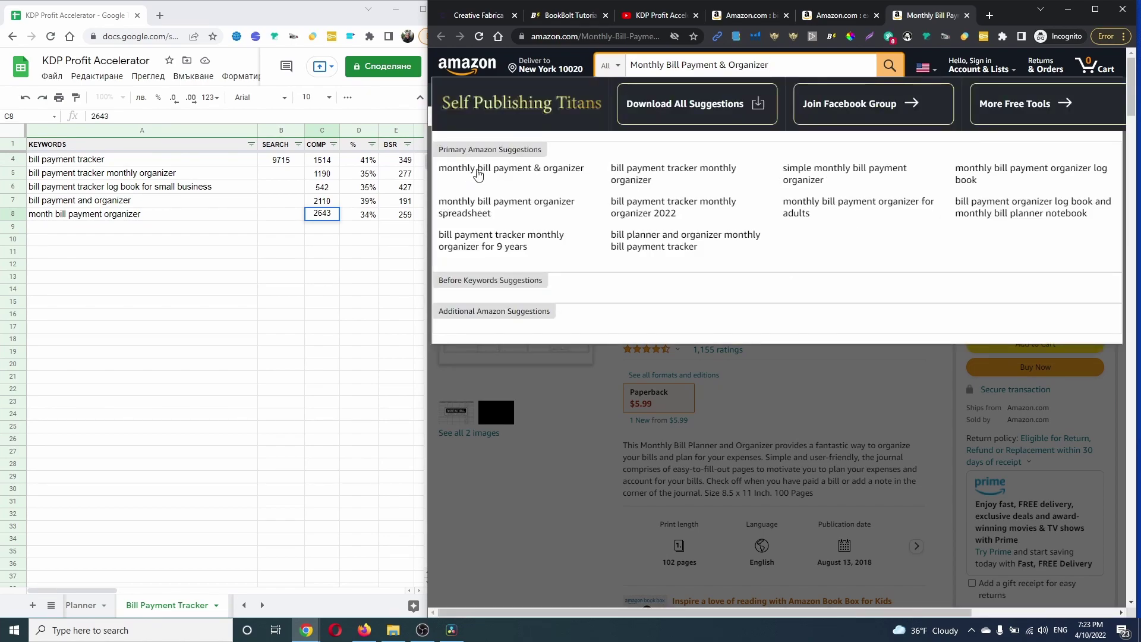
click(506, 168)
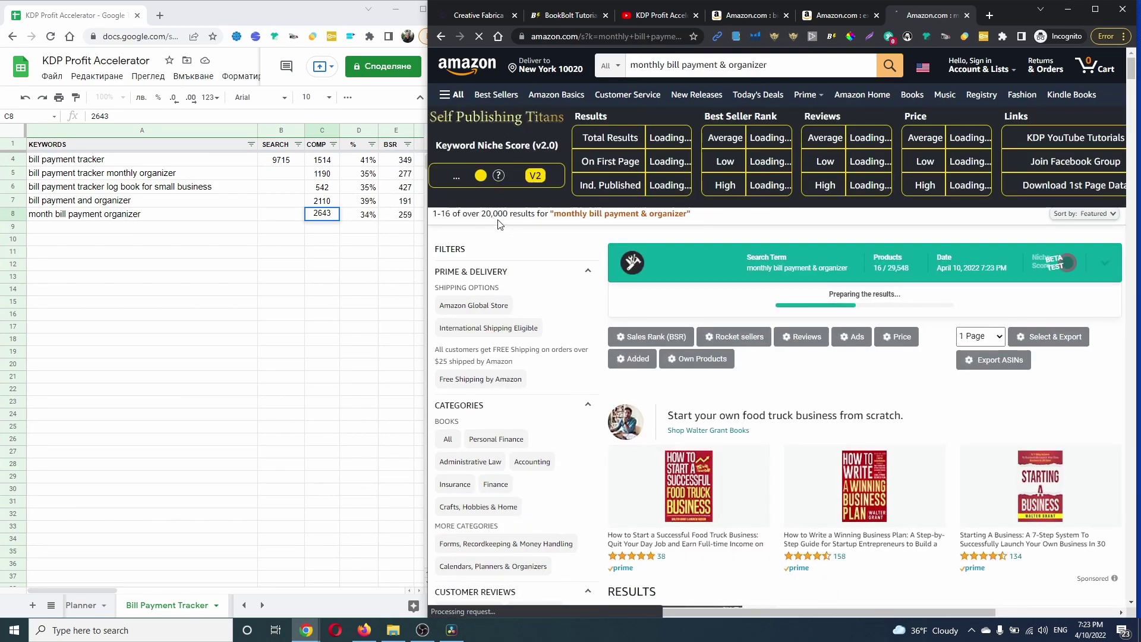
Replace "&" with "and" in the phrase and search for "monthly bill payment and organizer".
click(722, 66)
double_click(721, 64)
text(and)
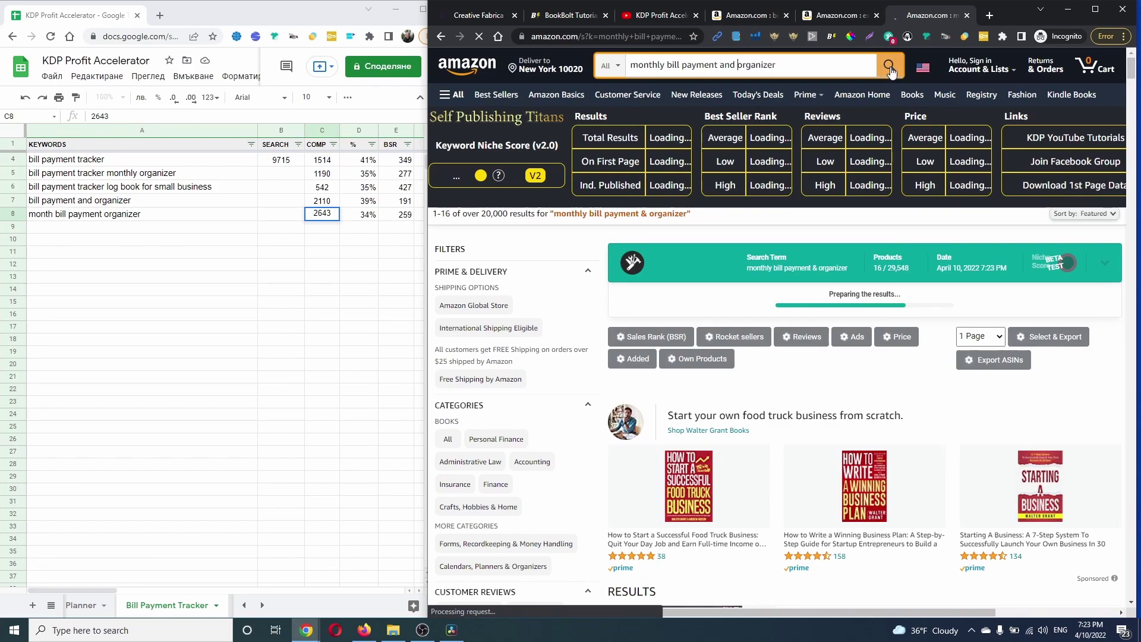
From the "expense and bill tracker" search results, record 1739 as the competition value in row 9 of the Bill Payment Tracker sheet.
click(838, 14)
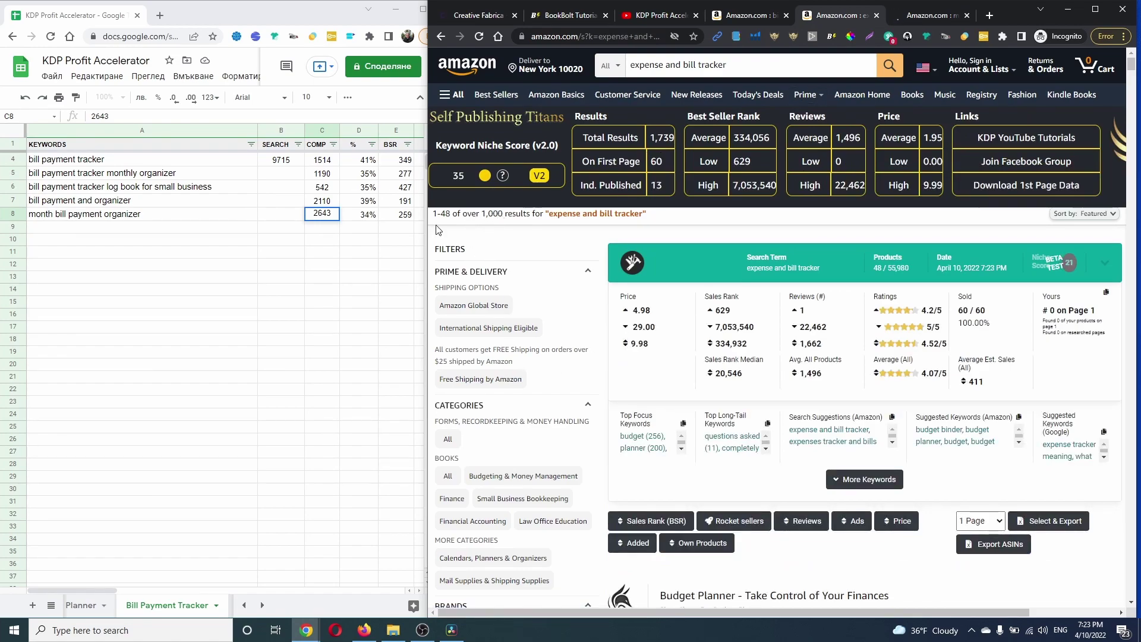
click(358, 227)
text(1739)
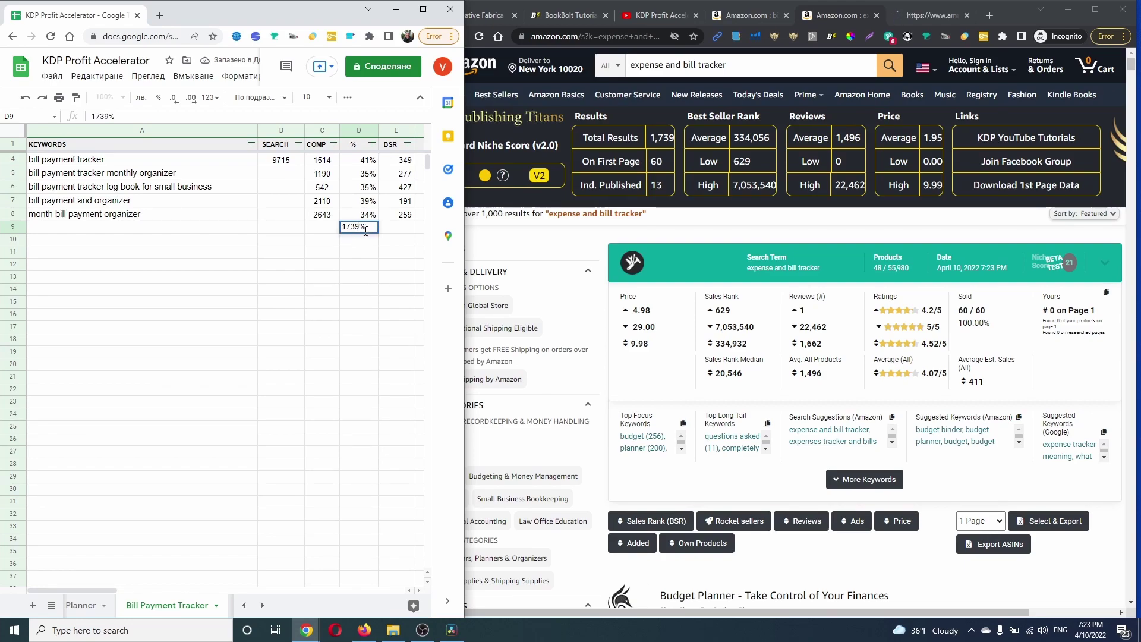
click(326, 231)
text(173)
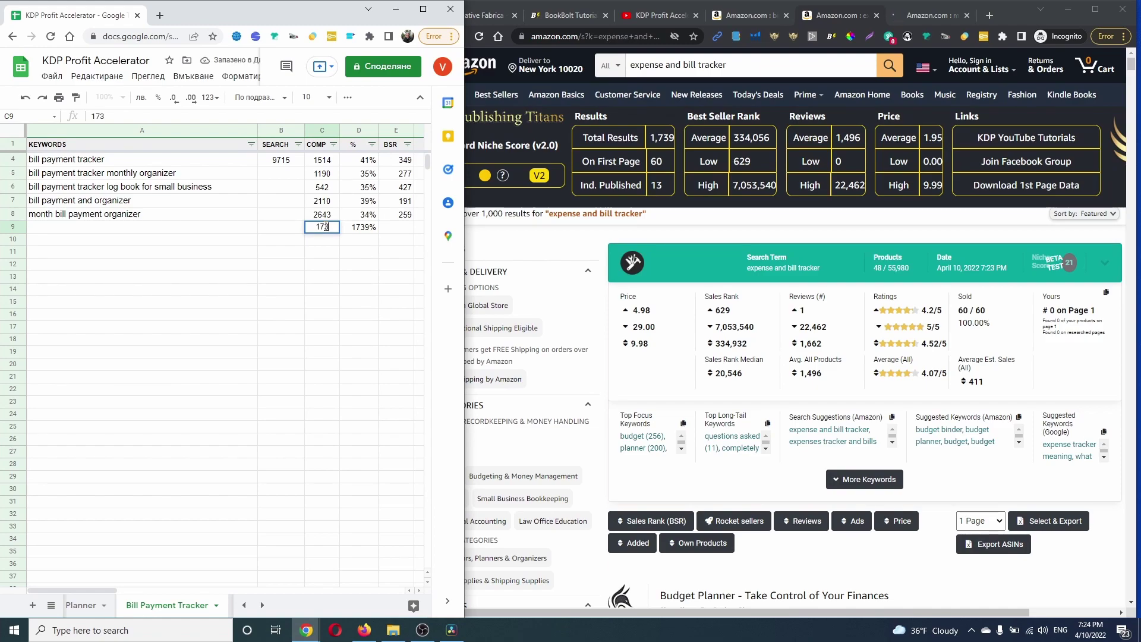
text(9)
key(Tab)
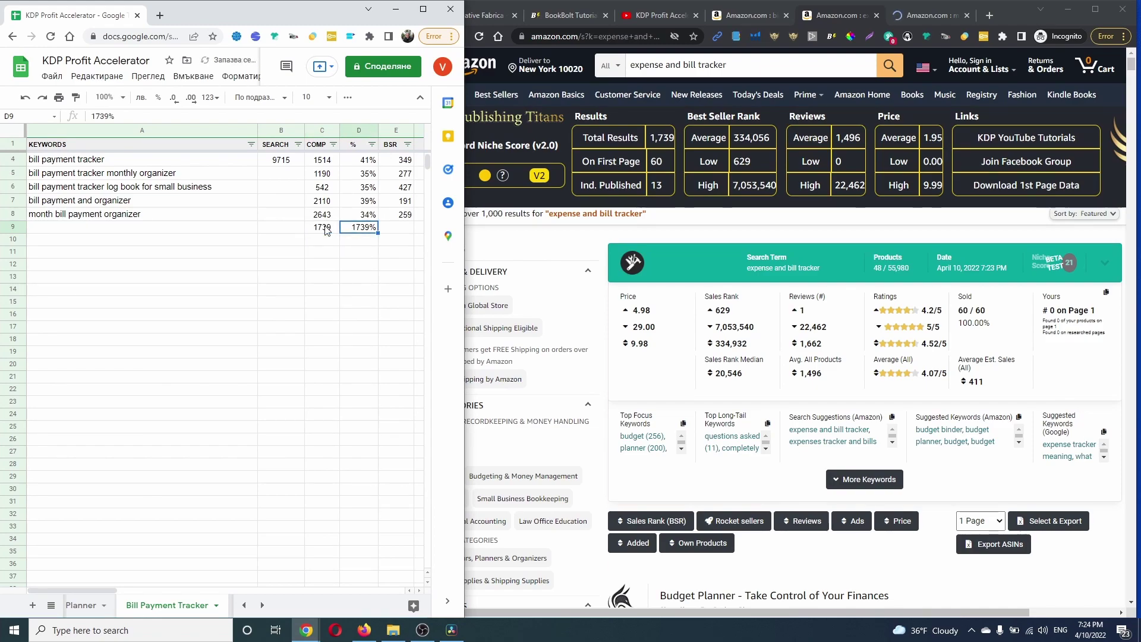
Set the percentage to 35% and the BSR to 334 in row 9 of the keyword sheet.
drag(465, 279, 451, 284)
text(35)
click(397, 232)
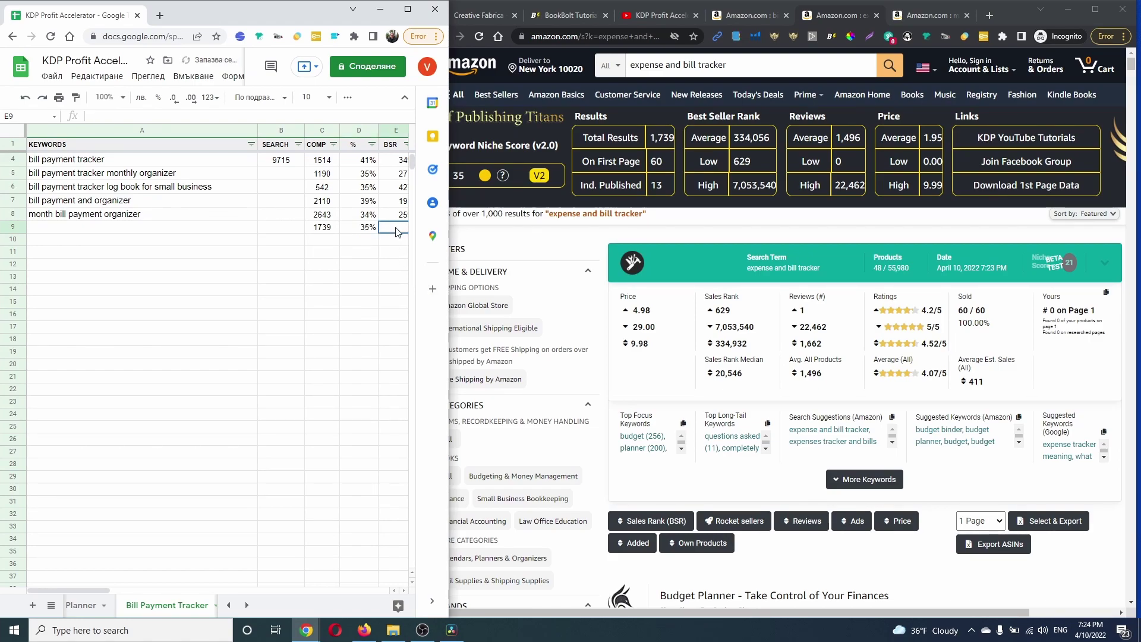
text(334)
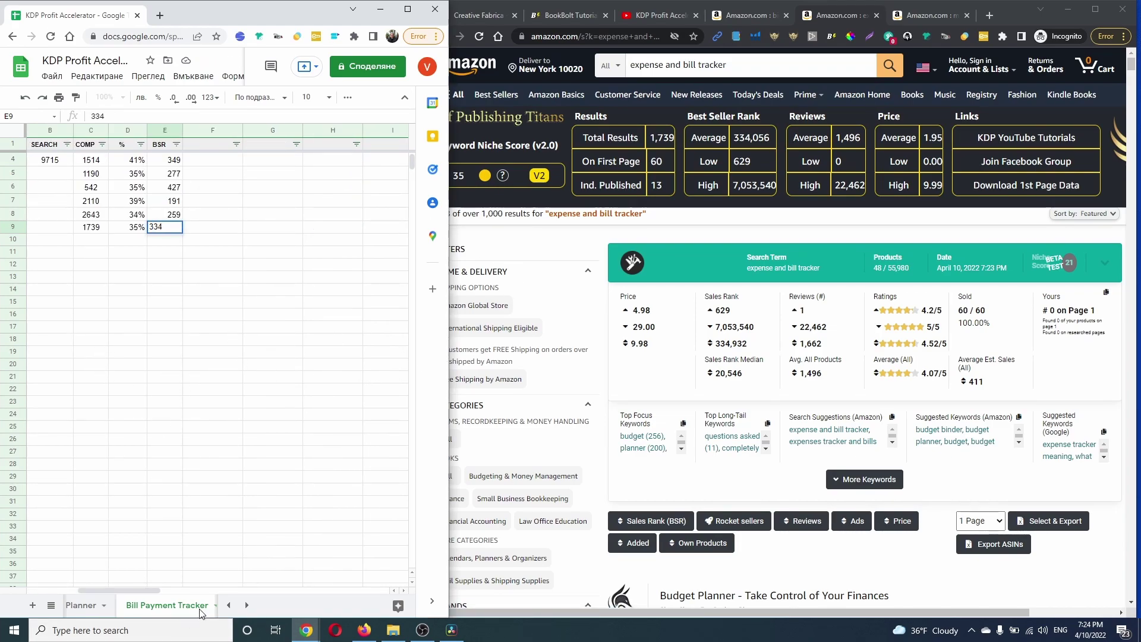
Copy "expense and bill tracker" from the Amazon search field into the keyword column of row 9.
drag(135, 591, 85, 590)
click(820, 67)
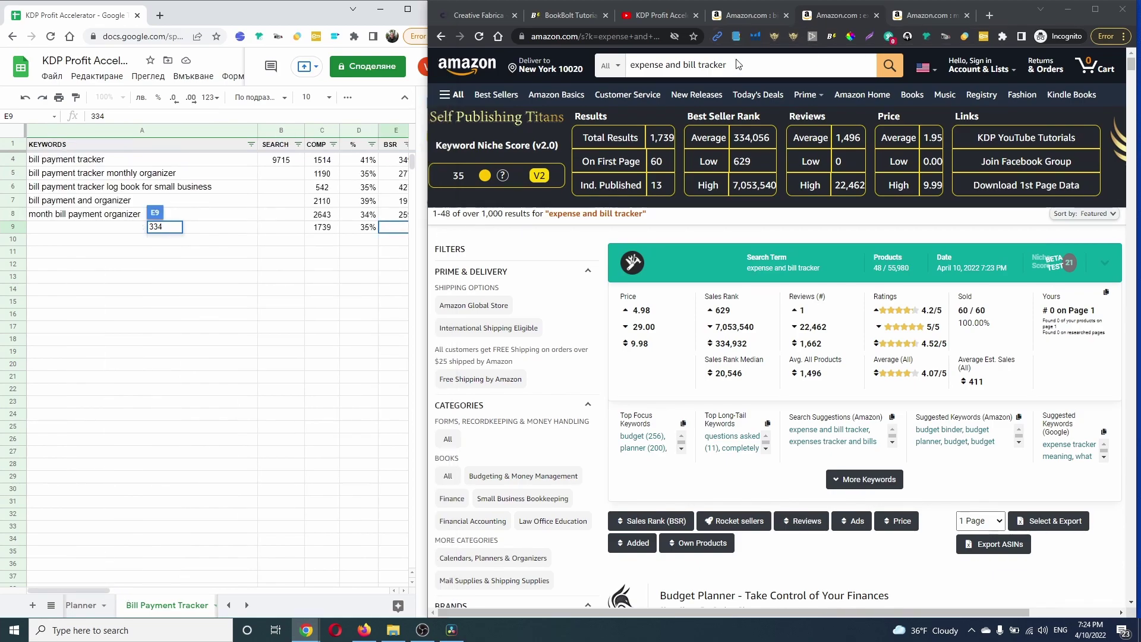
key(ctrl+a)
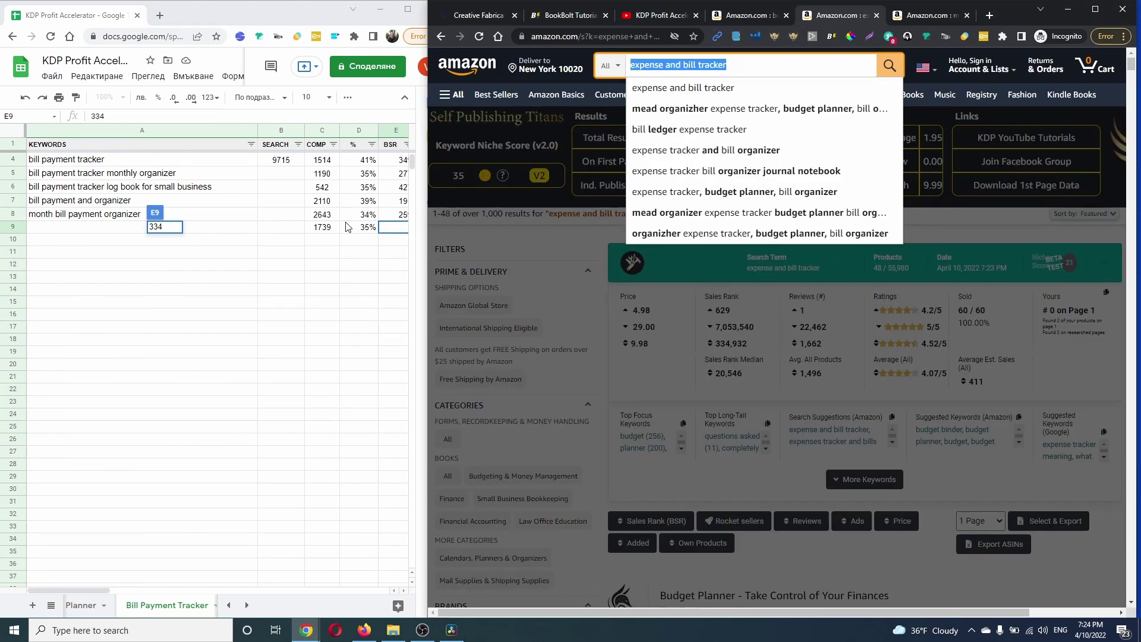
click(118, 232)
key(ctrl+v)
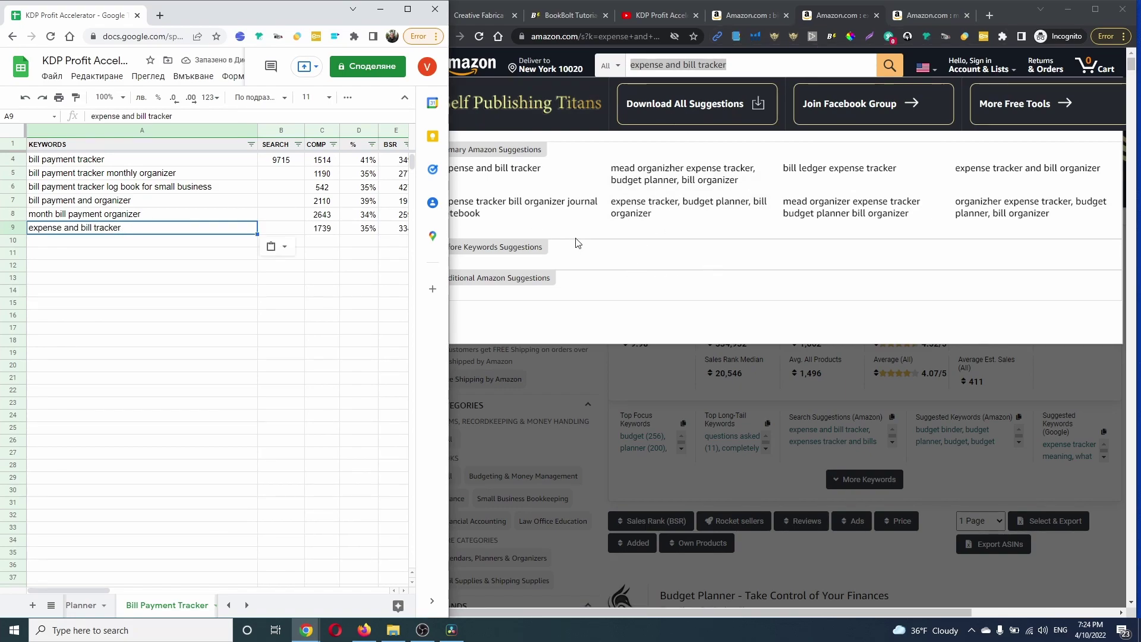
Search Amazon for the suggestion "expense tracker bill organizer journal notebook", and close the "monthly bill payment and organizer" results.
click(506, 214)
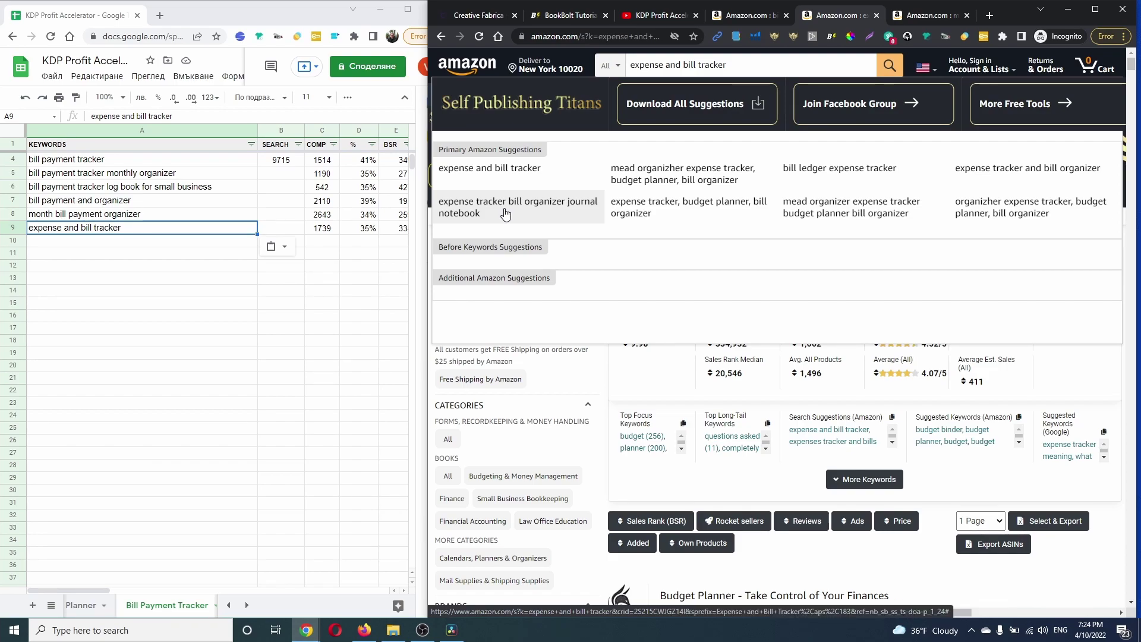
click(505, 214)
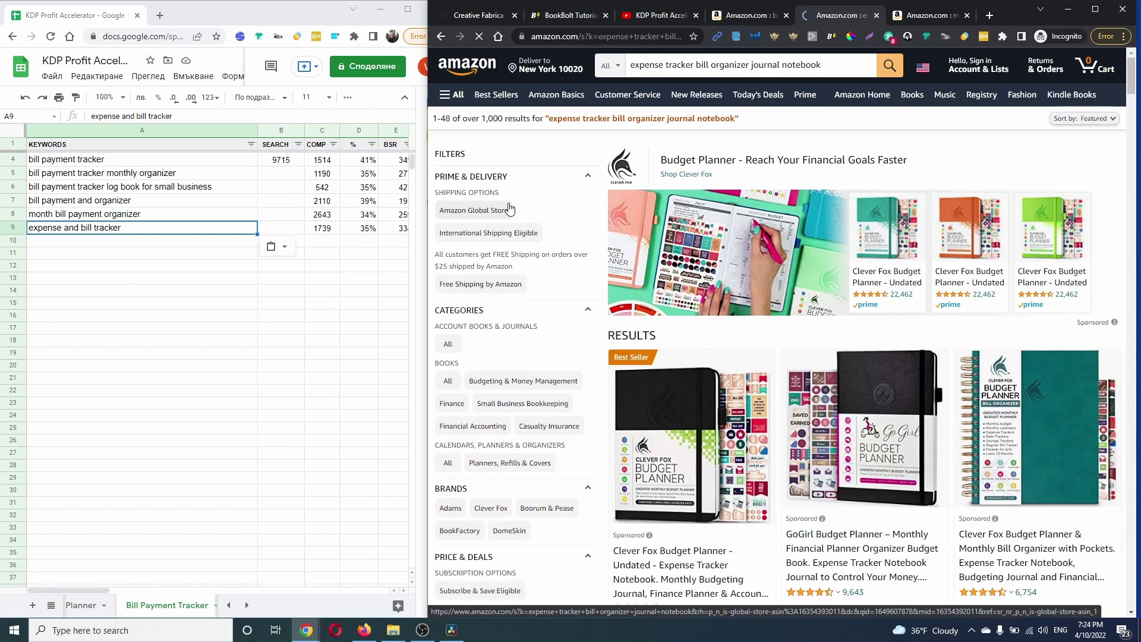
key(ctrl+Tab)
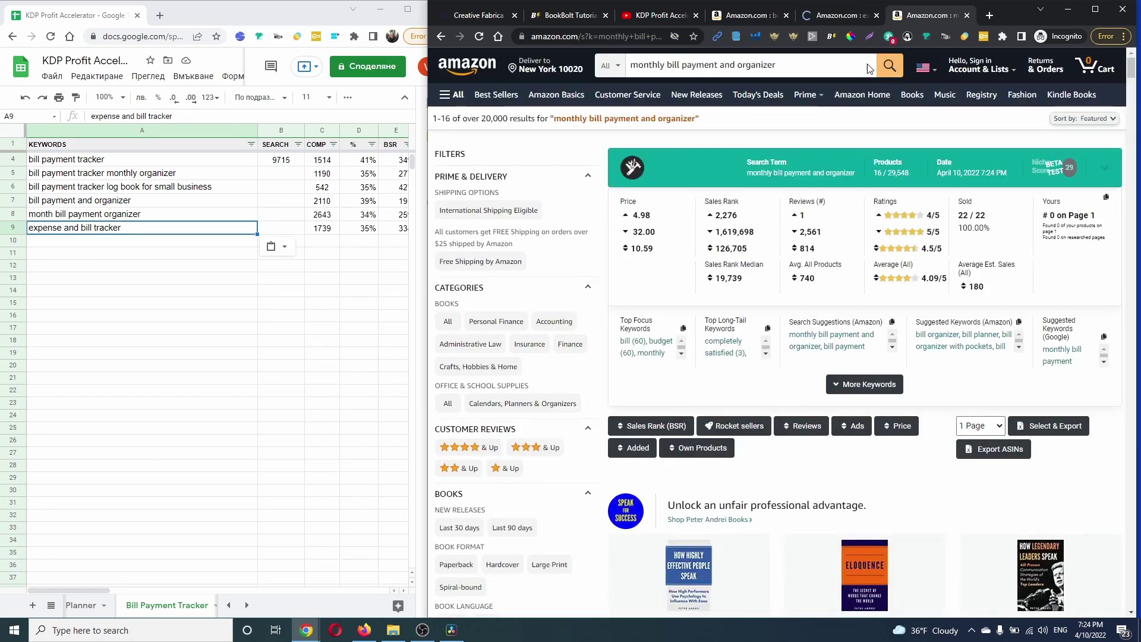
click(967, 22)
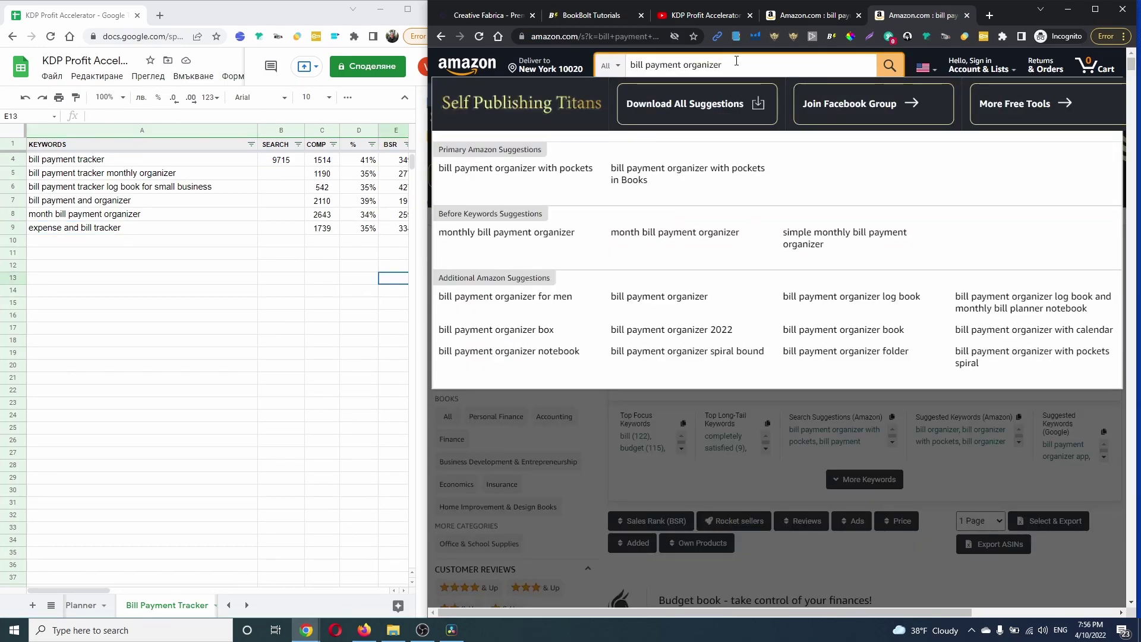
Search Amazon for "bill payment organizer", list its related keywords in the research extension, and sort them by Amazon search volume.
key(Return)
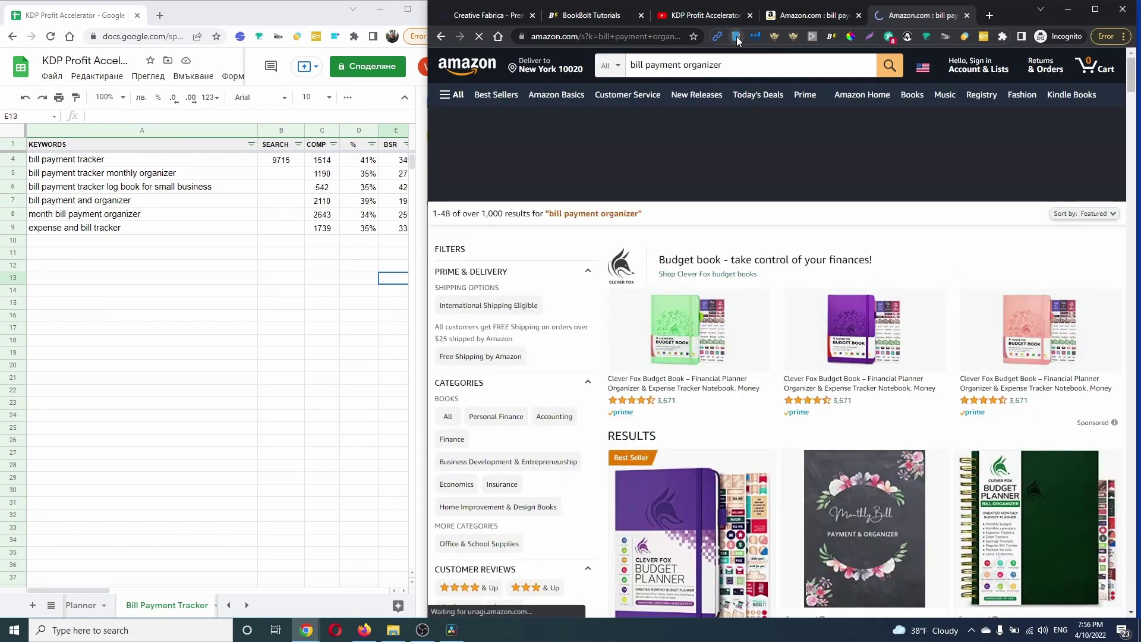
click(736, 37)
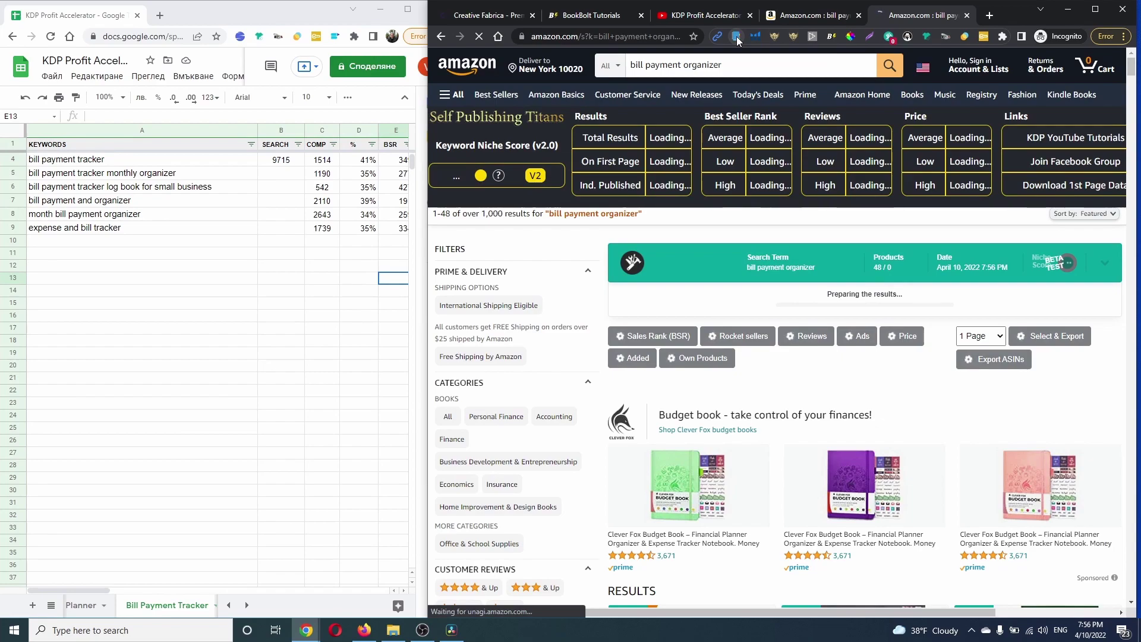
click(593, 69)
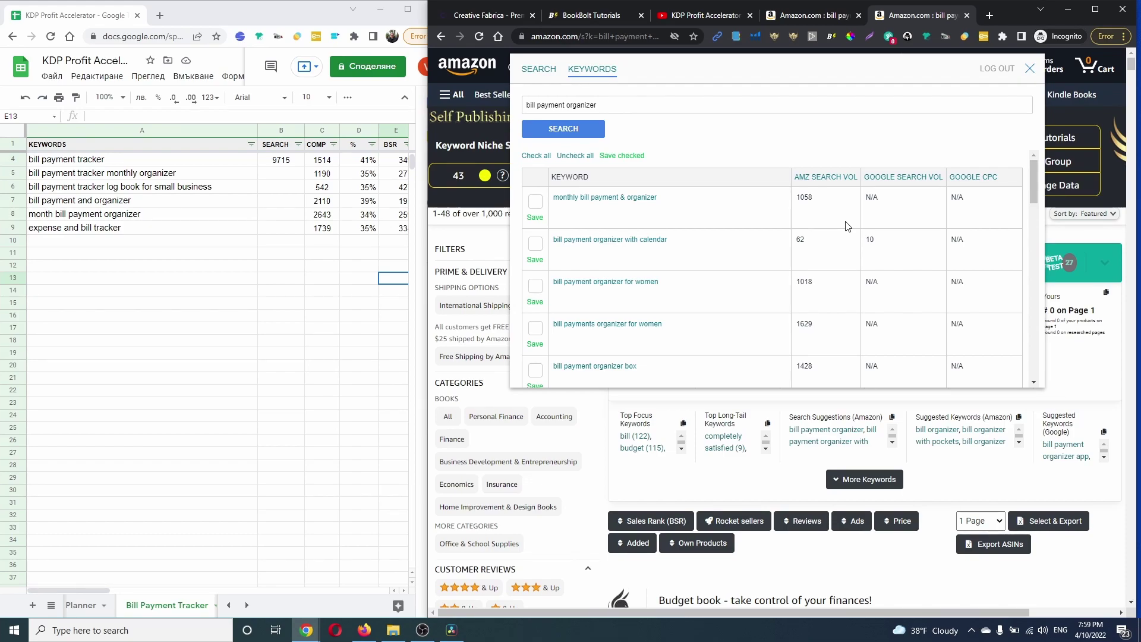
click(822, 177)
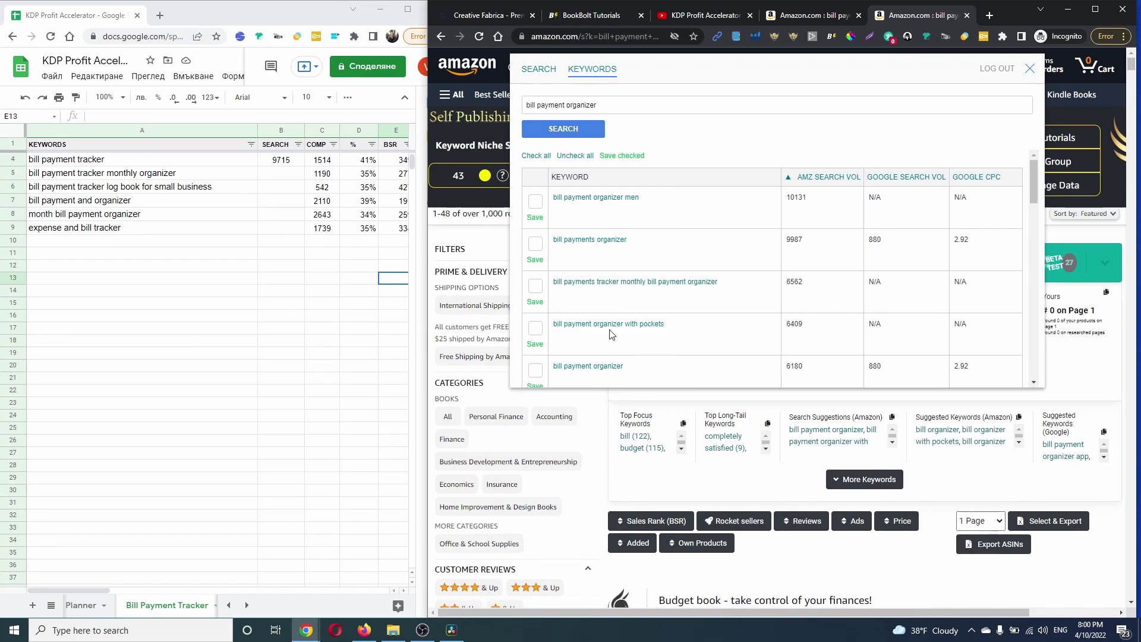
Open the related keyword "bill payment organizer monthly" from the list and repeat its Amazon search in All Departments.
scroll(613, 345, down, 2)
scroll(597, 345, down, 1)
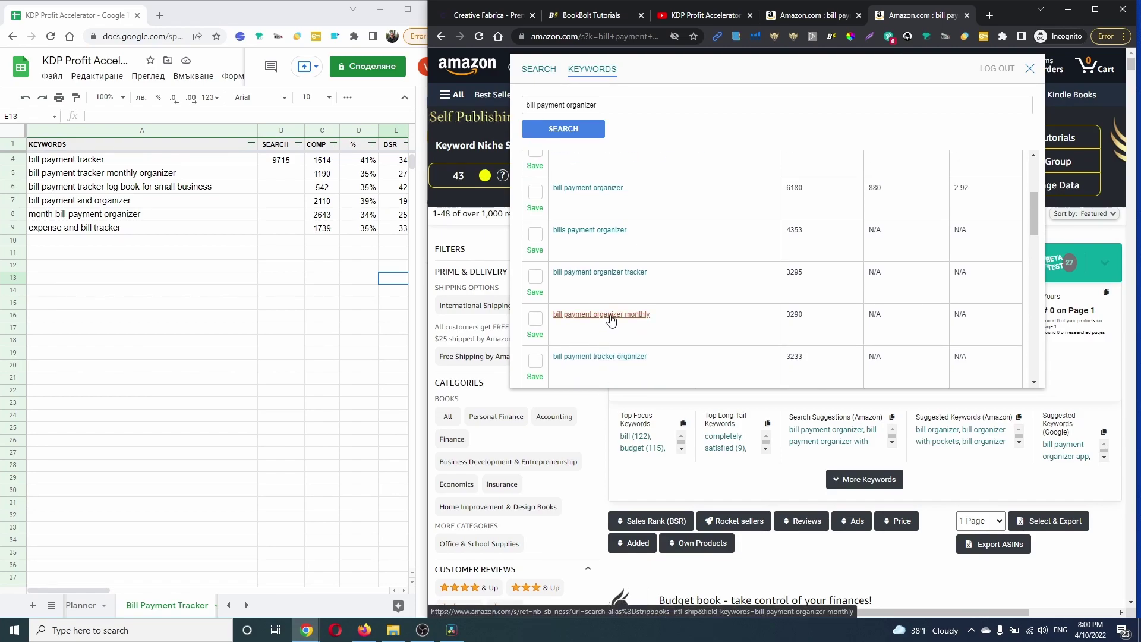
click(611, 319)
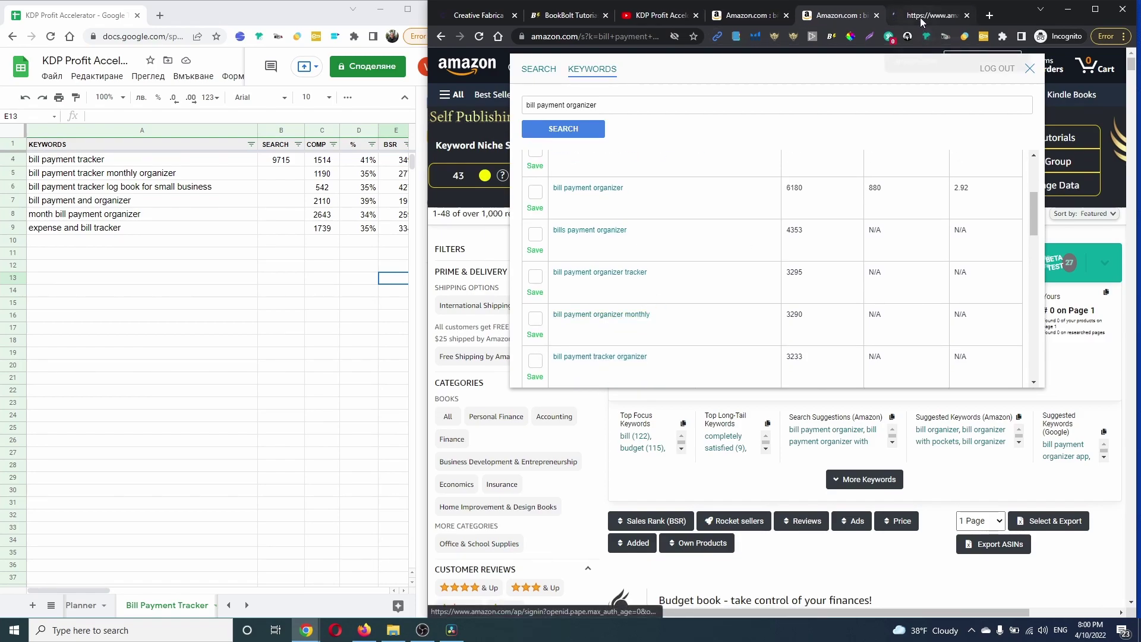
click(608, 70)
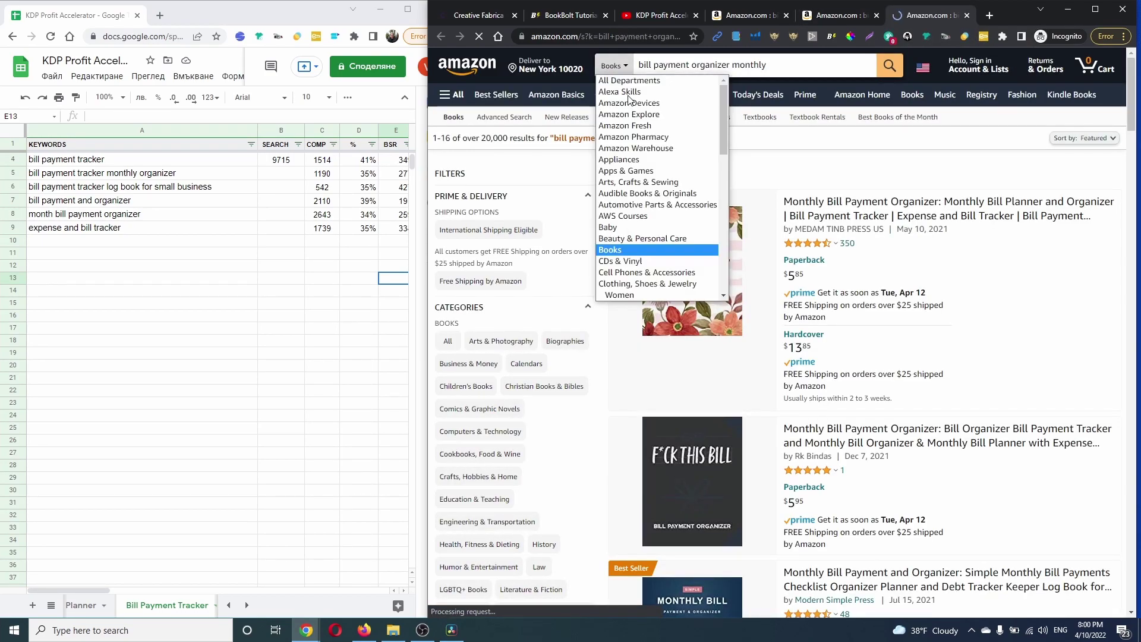
click(630, 83)
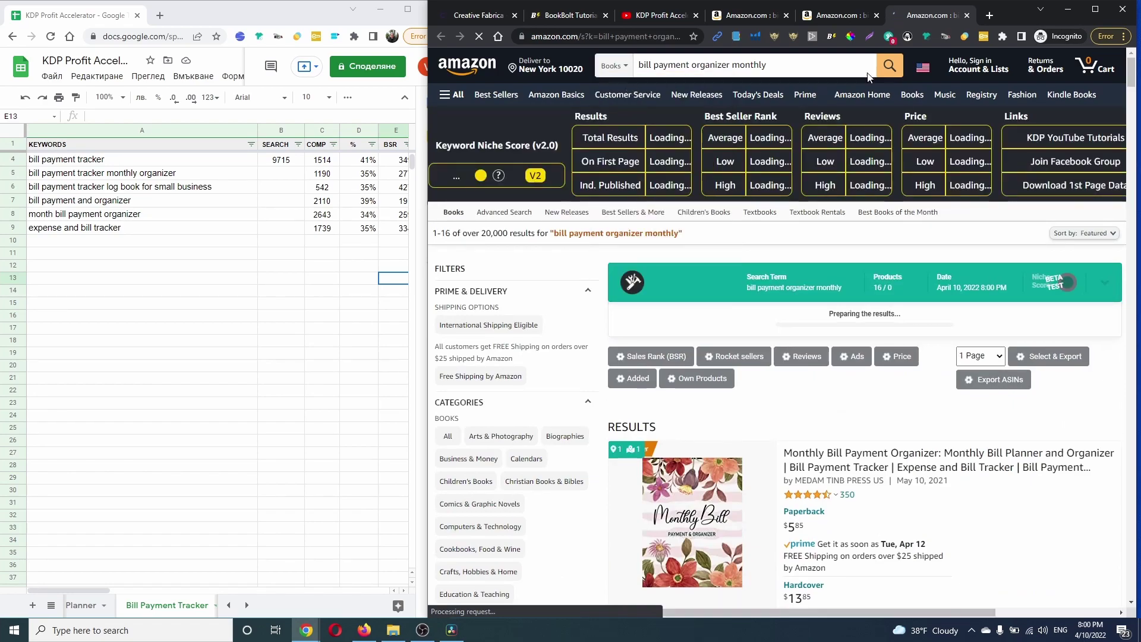
click(889, 74)
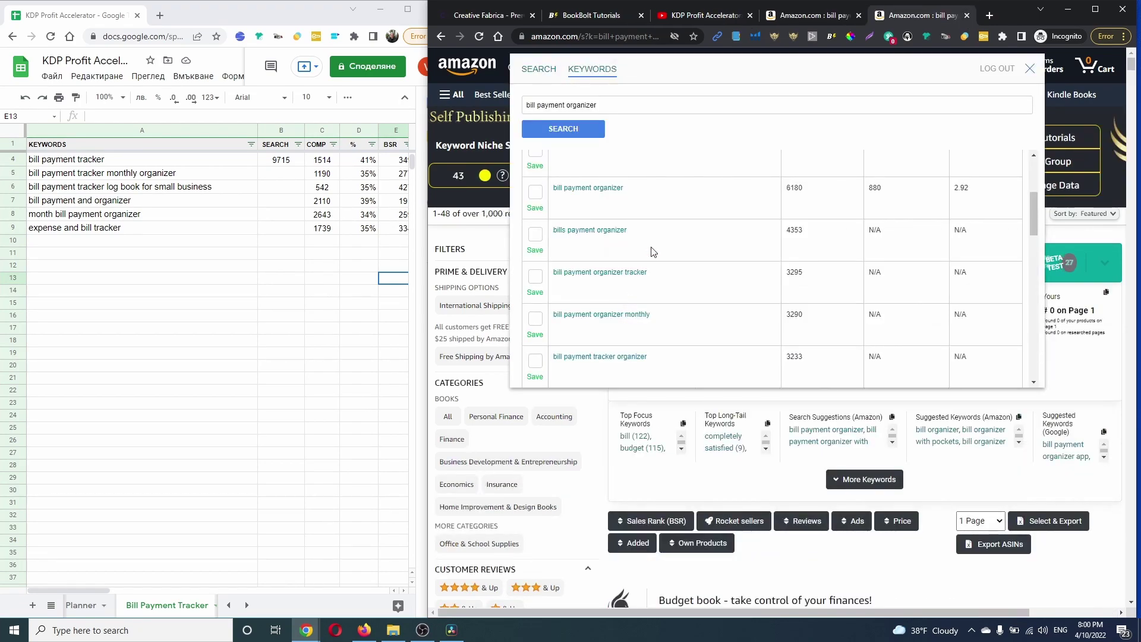
Search Amazon for the related keyword "bill payment organizer weekly" and list its related keywords with search volumes in the research extension.
scroll(654, 251, down, 10)
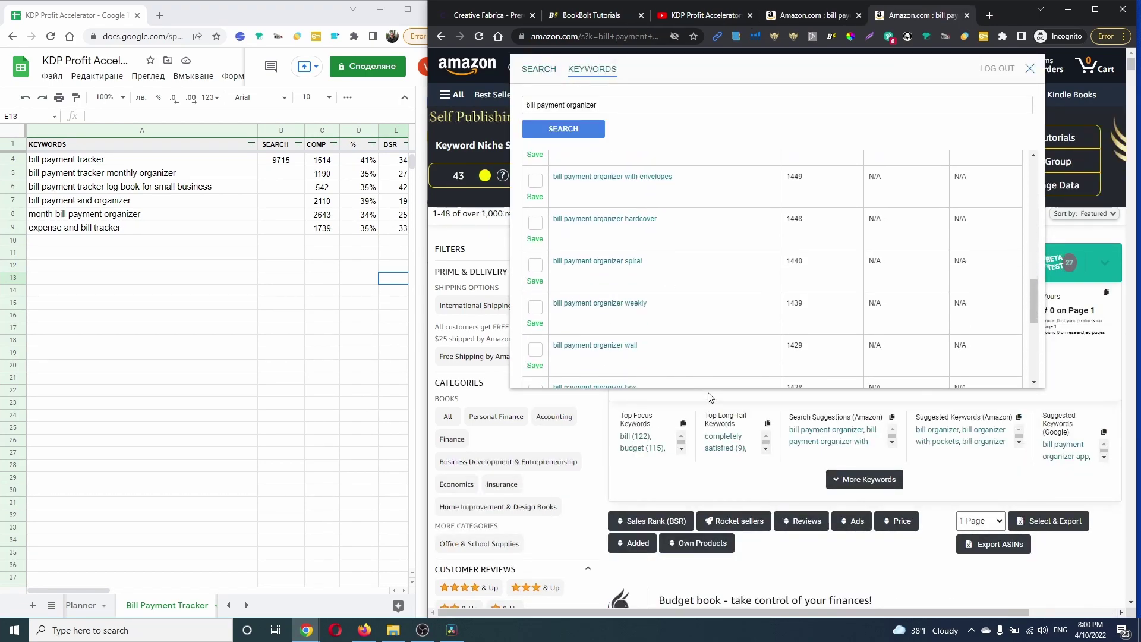
click(632, 304)
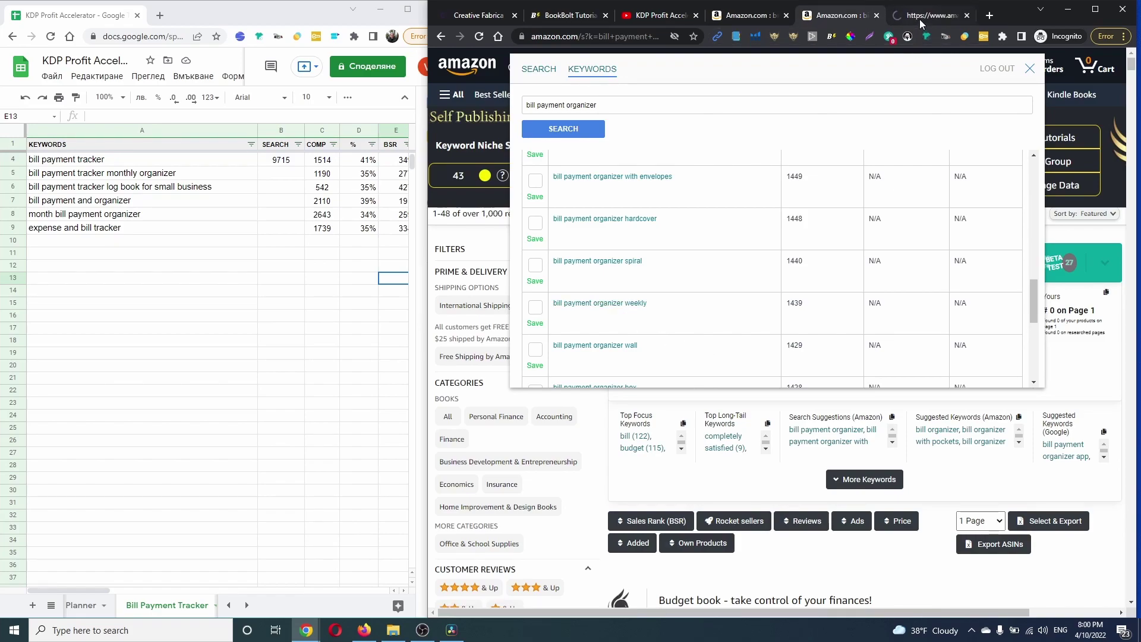
click(925, 18)
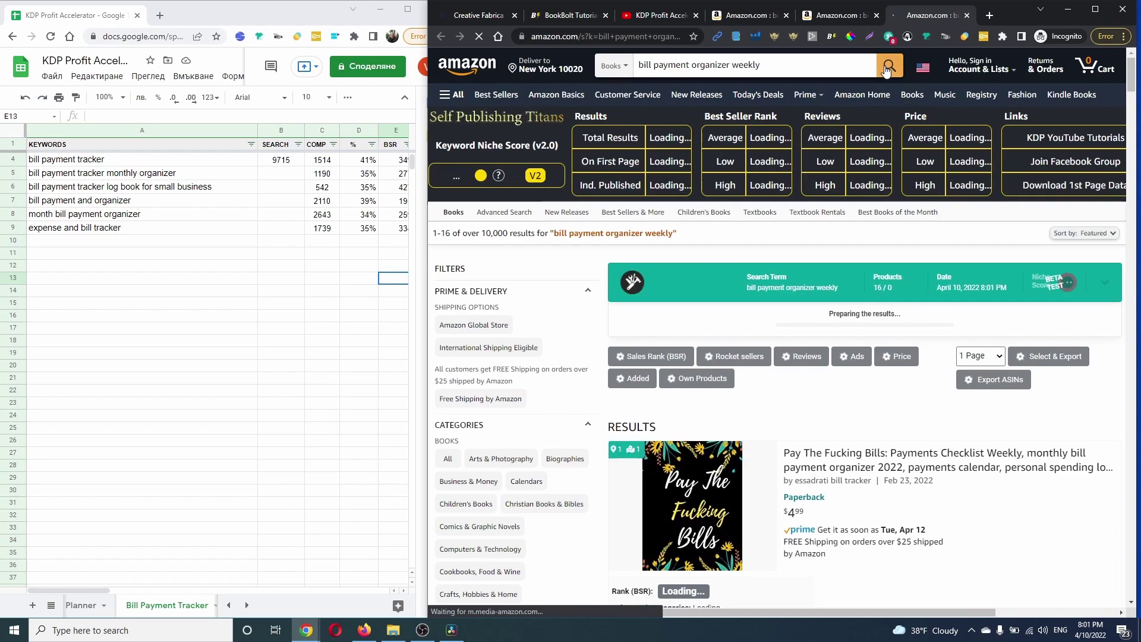
click(736, 38)
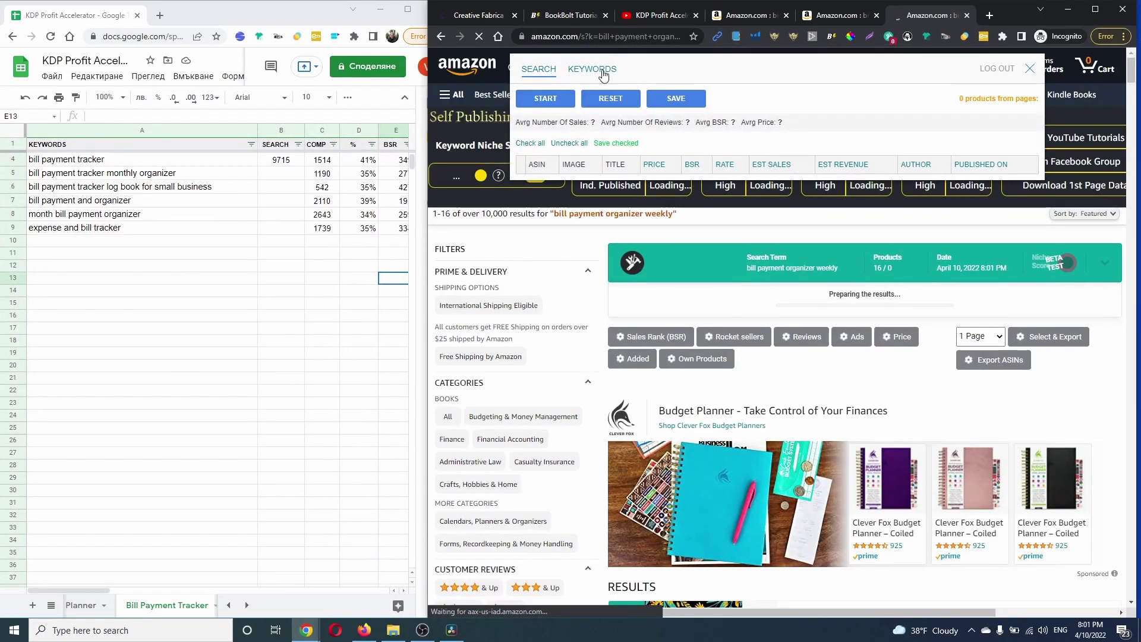
click(600, 70)
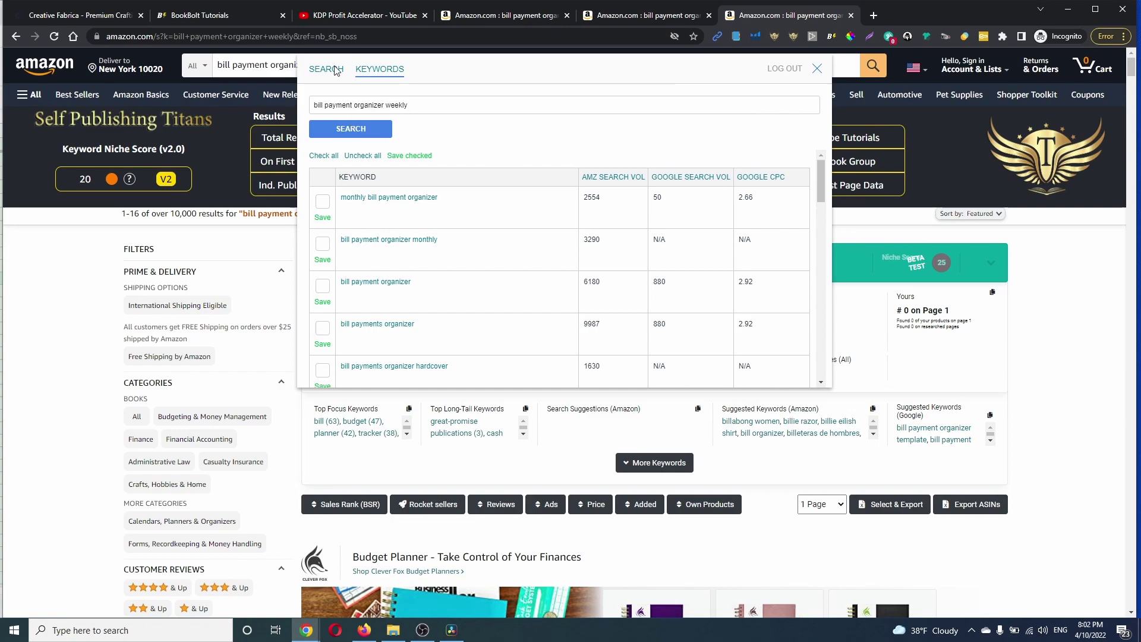
Switch to the KDP Profit Accelerator channel's videos page on YouTube.
click(370, 19)
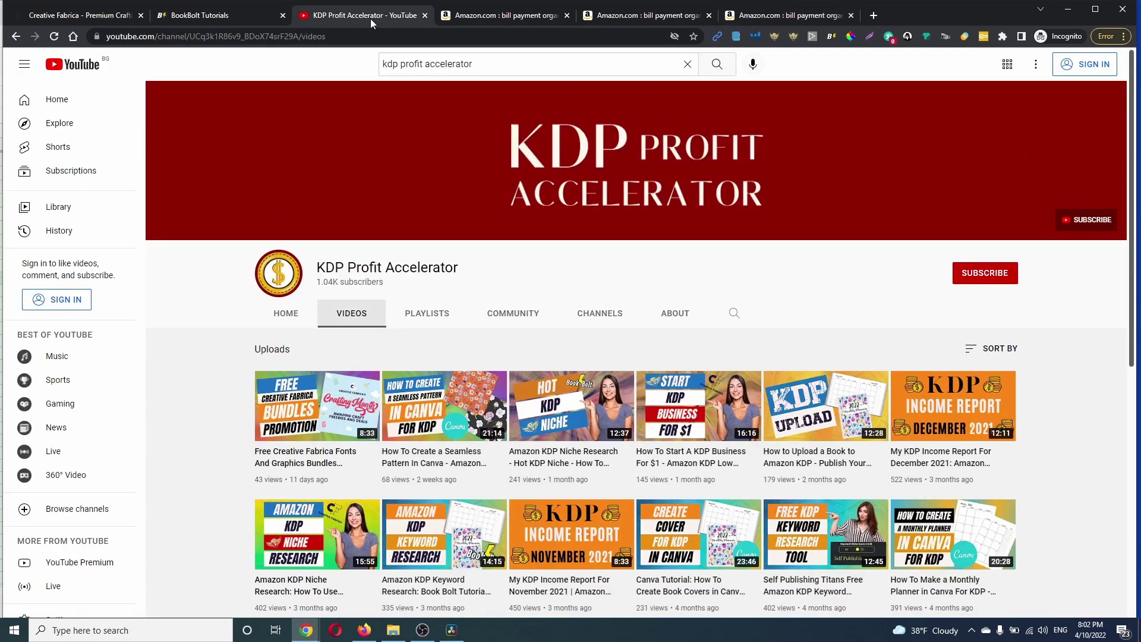